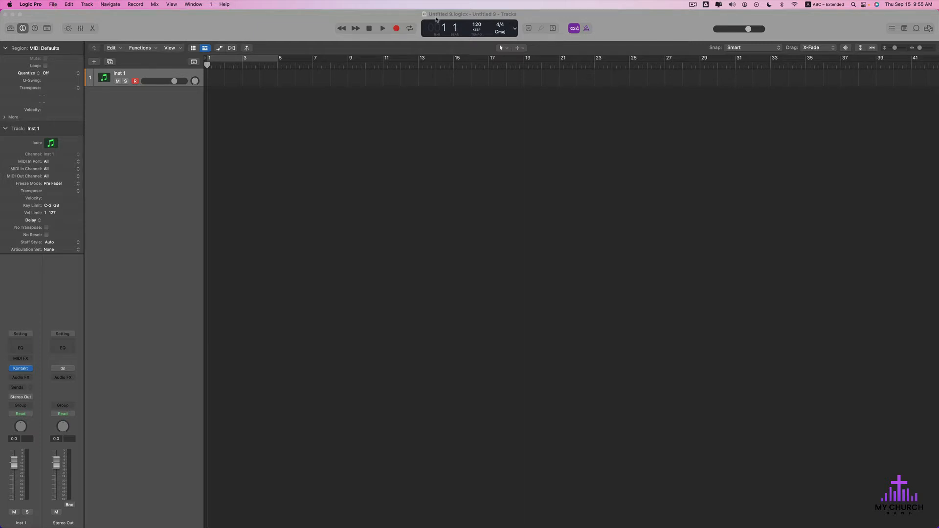
Save the project to the Desktop as shoiut_160, organized as a folder
click(50, 4)
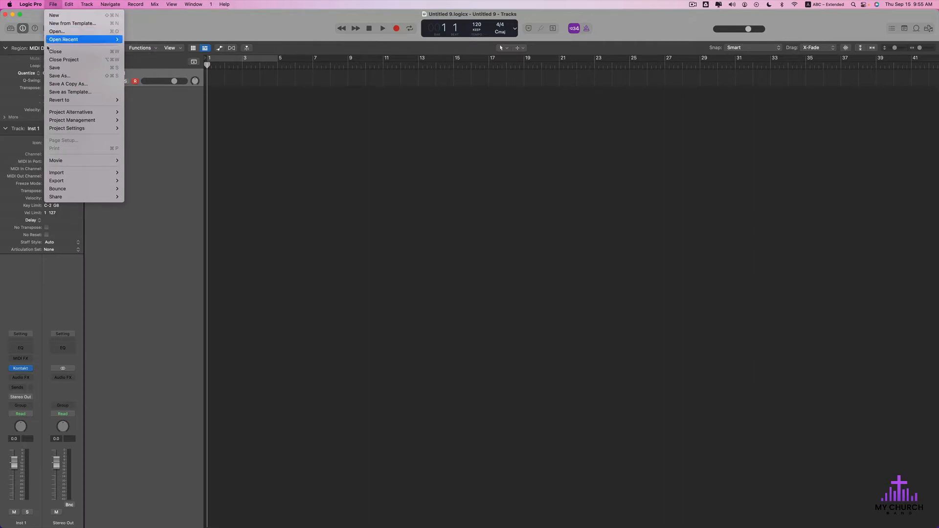
click(60, 76)
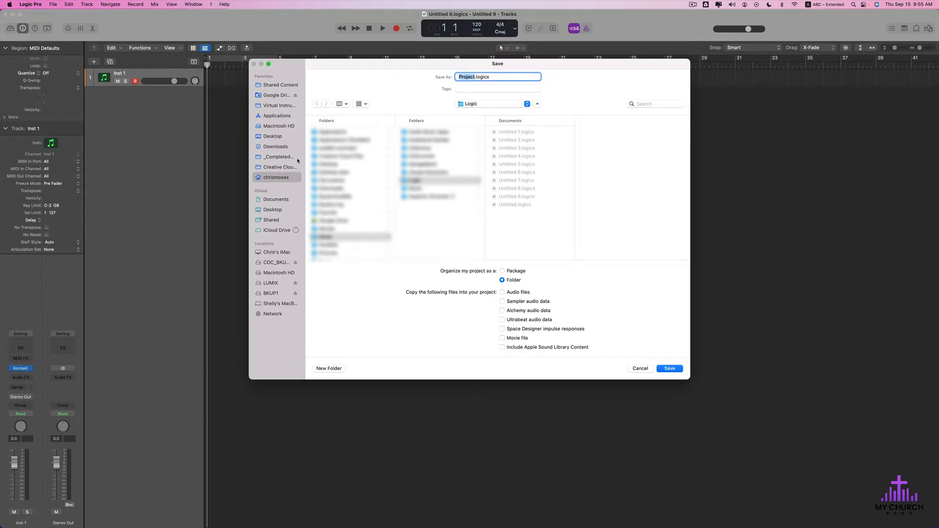
click(273, 136)
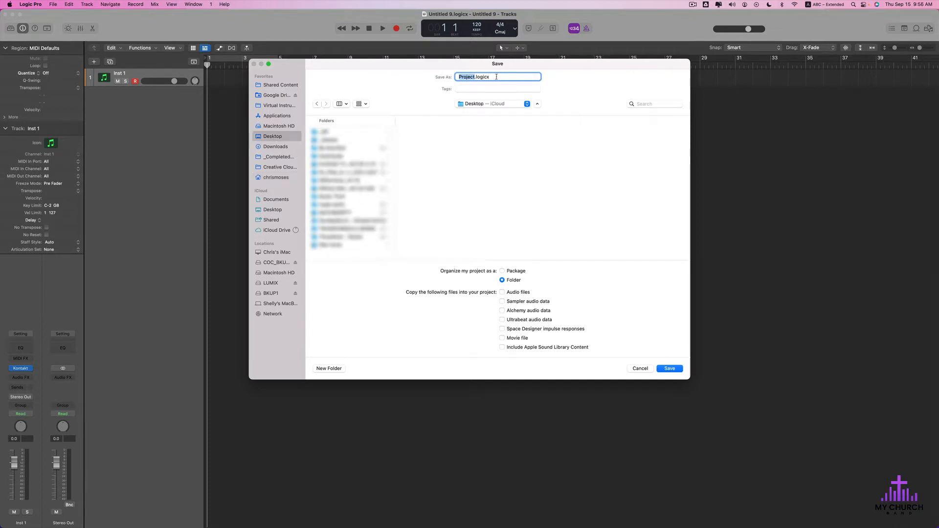
text(shoiut_160)
click(670, 370)
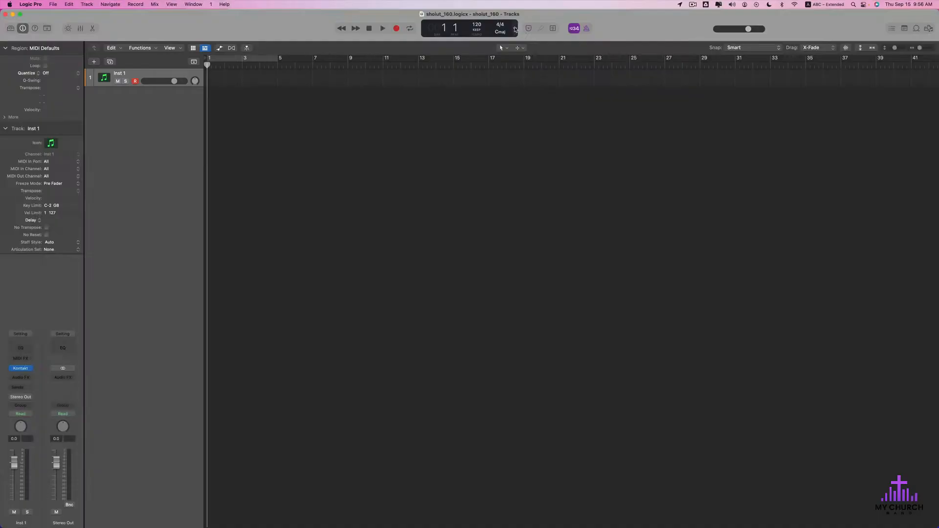
Customize the control bar so that the LCD uses the Custom display layout
right_click(516, 30)
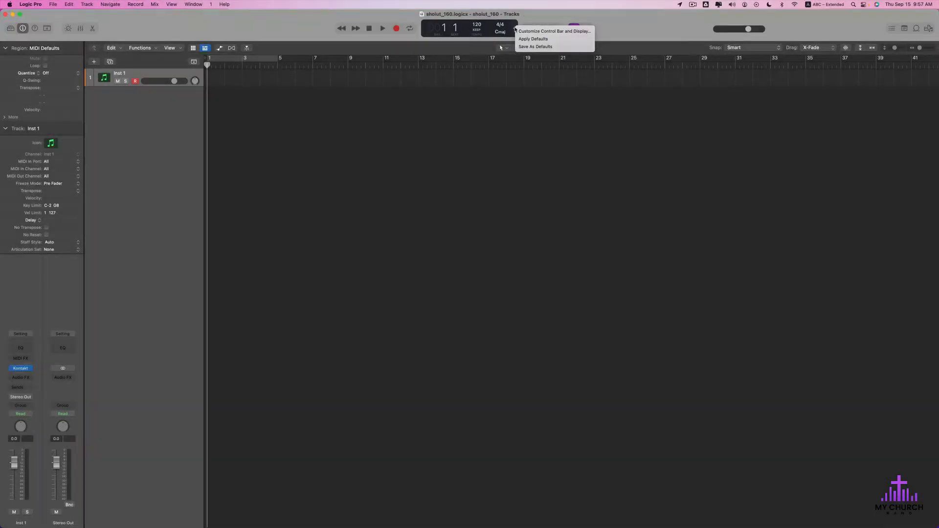
click(543, 31)
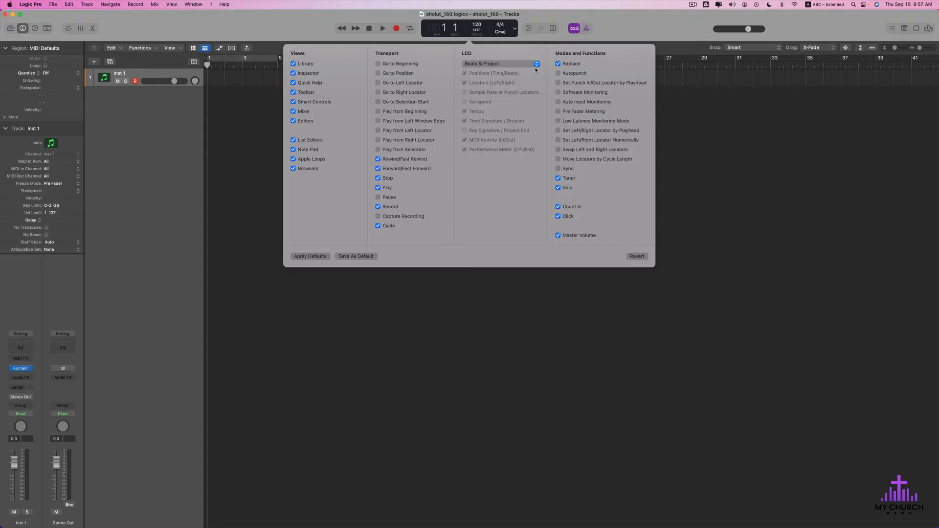
click(536, 67)
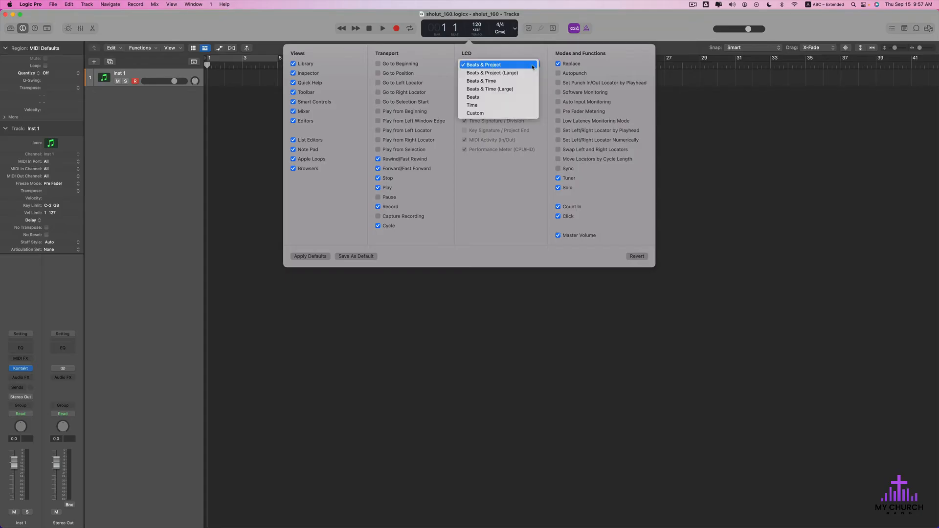
click(494, 116)
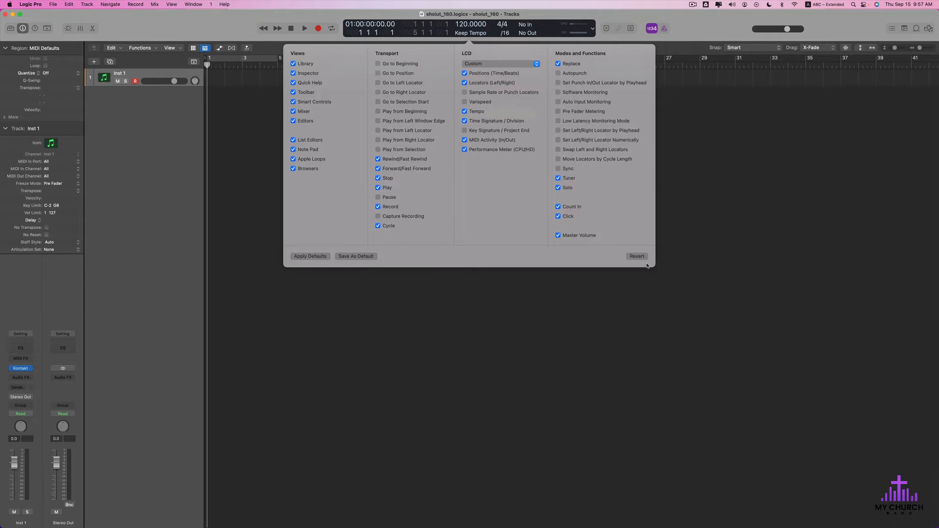
click(487, 312)
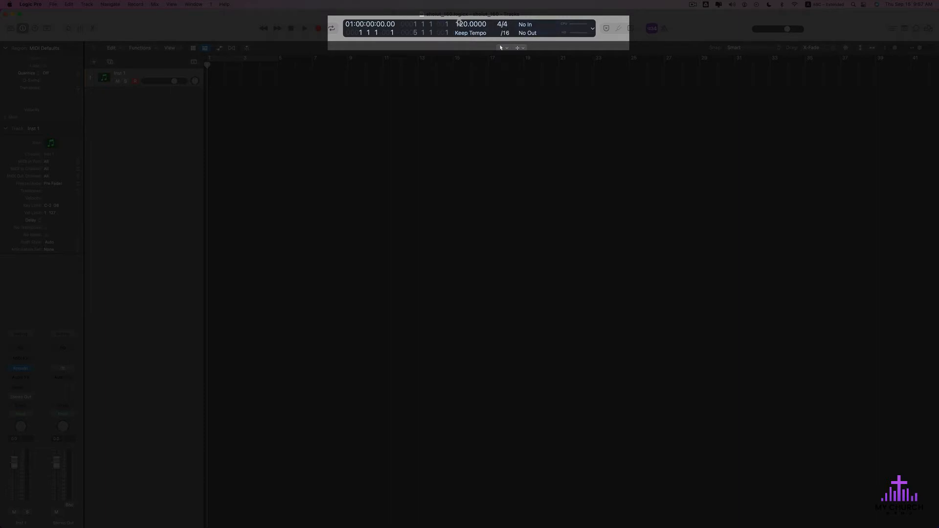
Set the project tempo to 160 BPM
double_click(459, 22)
text(160)
key(Return)
Show the Piano Roll instead of the Score in the editor area below the tracks
key(super+Right)
key(super+Right)
key(super+Right)
key(super+Right)
key(super+Right)
key(super+Right)
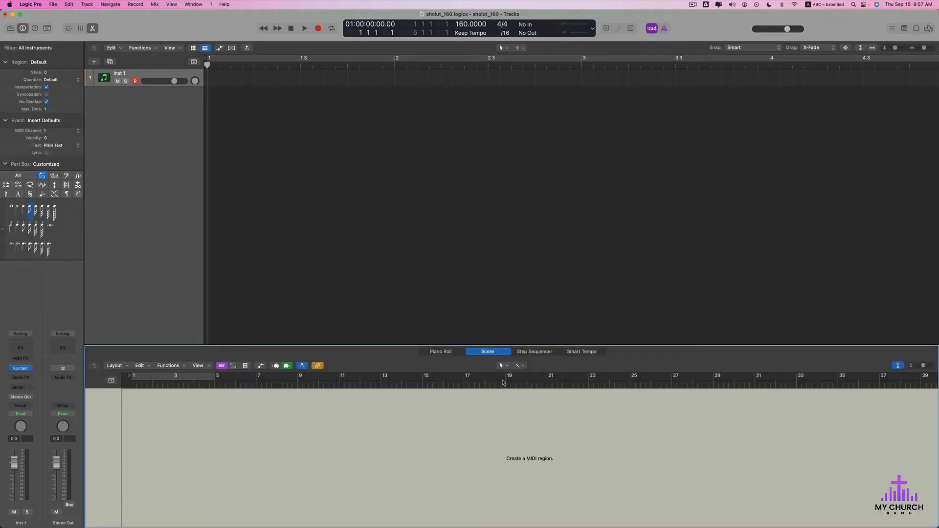
click(446, 351)
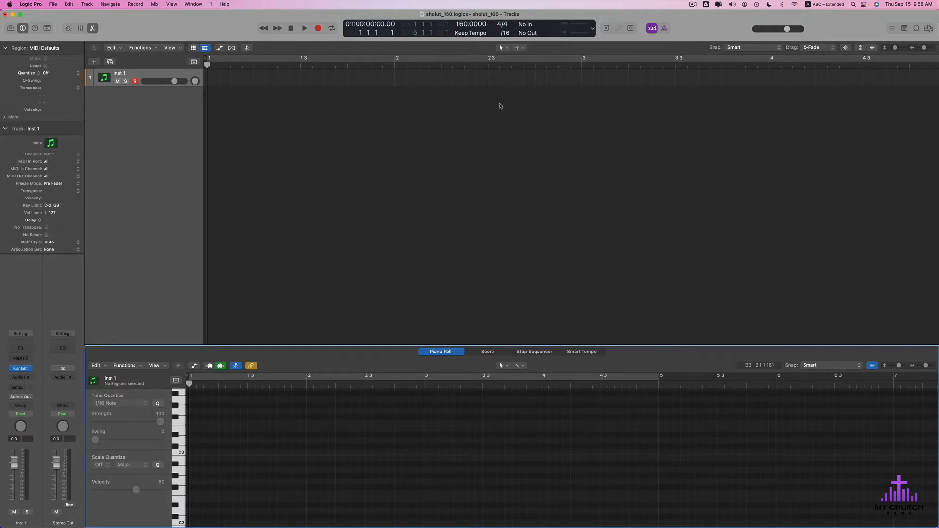
Add four more software instrument tracks below Inst 1
click(130, 76)
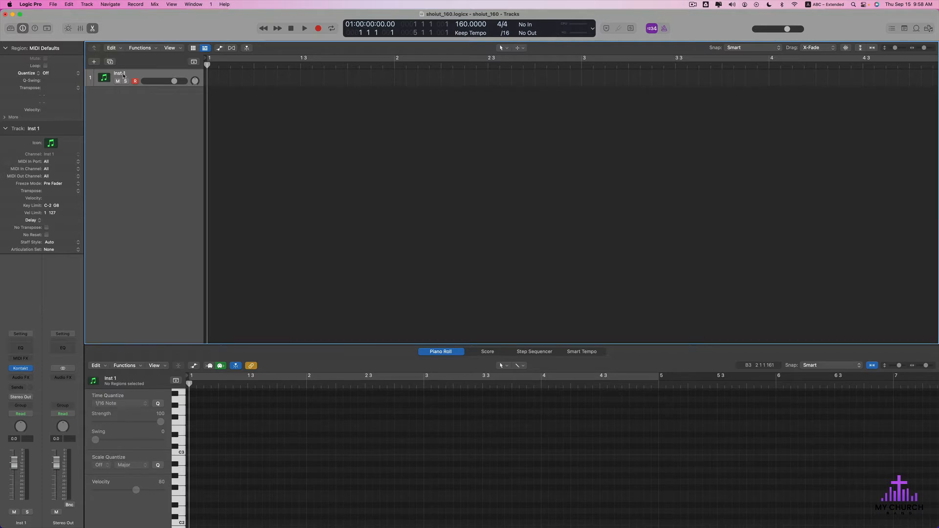
double_click(139, 105)
double_click(144, 128)
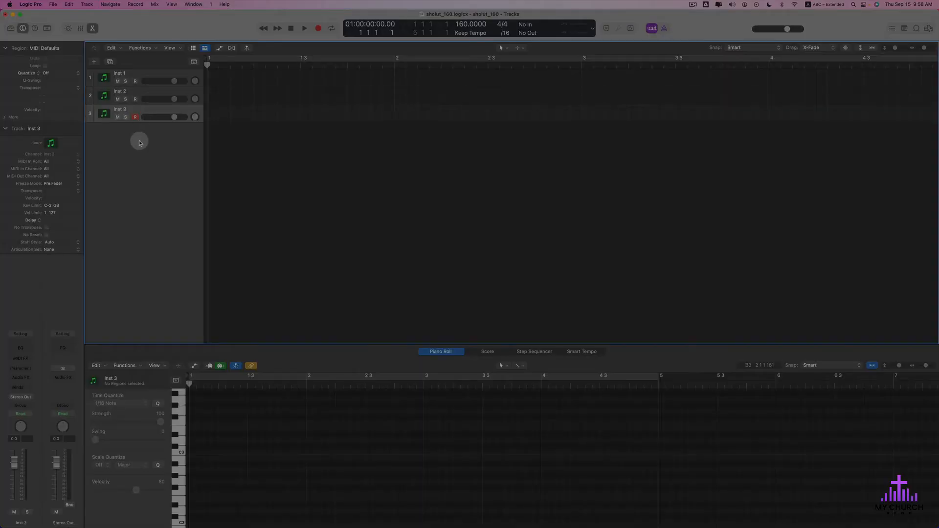
double_click(139, 142)
double_click(136, 176)
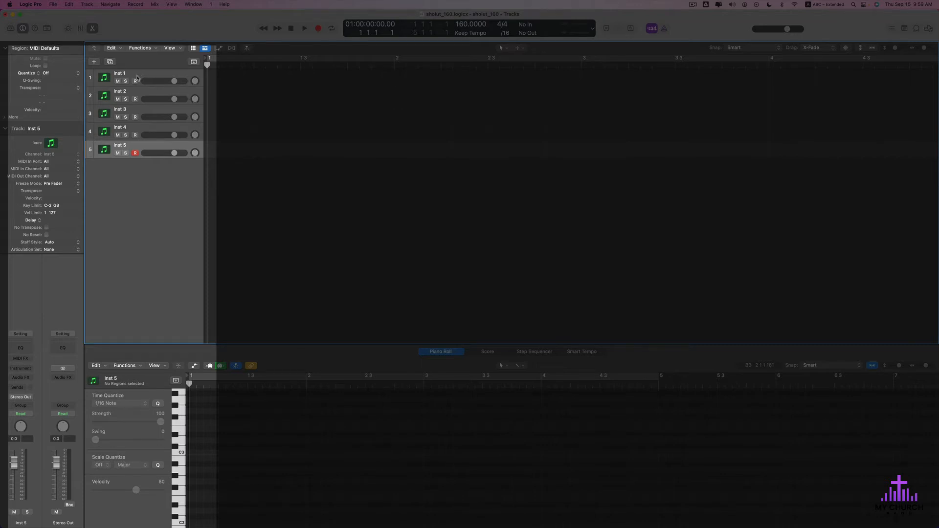
Go through the instrument tracks one by one and examine their channel strips, ending on Inst 1
click(138, 77)
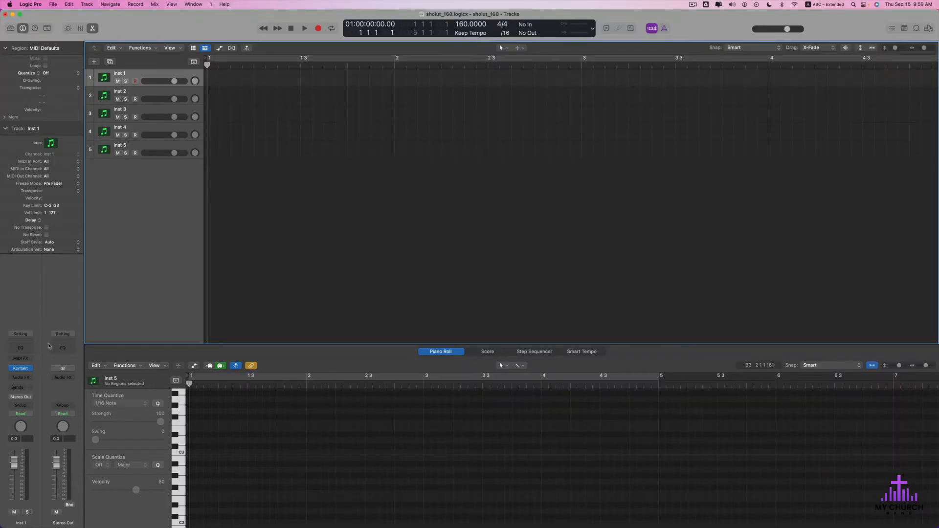
mouse_move(29, 371)
click(147, 98)
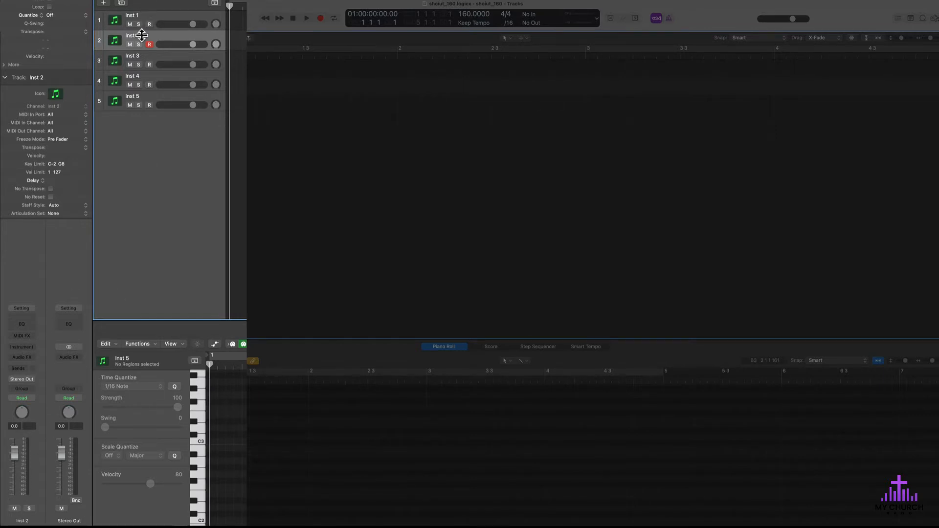
click(137, 55)
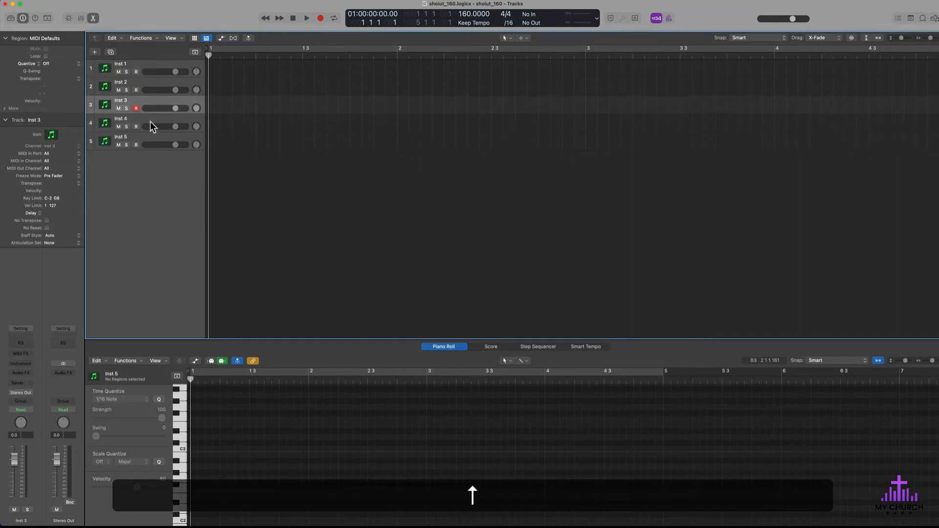
key(Down)
key(Down)
key(Up)
key(Up)
key(Up)
key(Up)
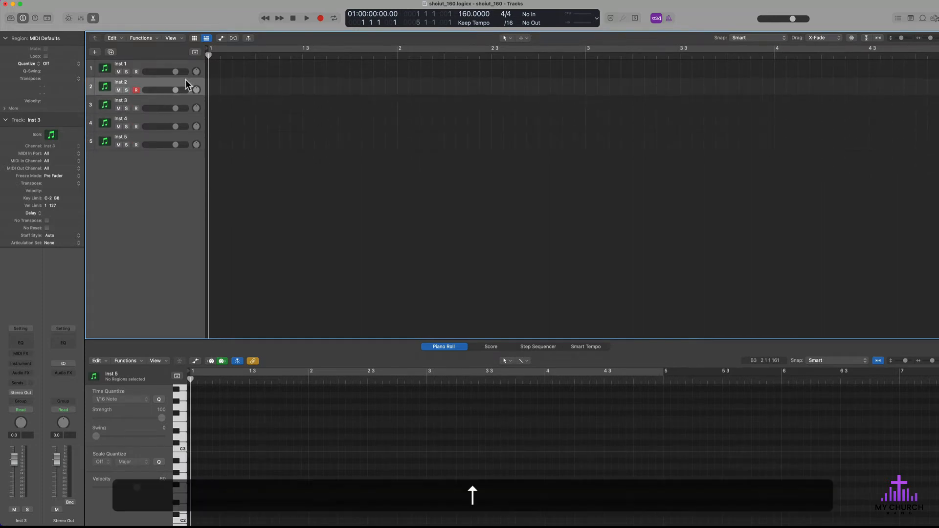
Open the Kontakt plug-in on Inst 1 and play the project briefly with the metronome on, returning the playhead to the start
click(22, 363)
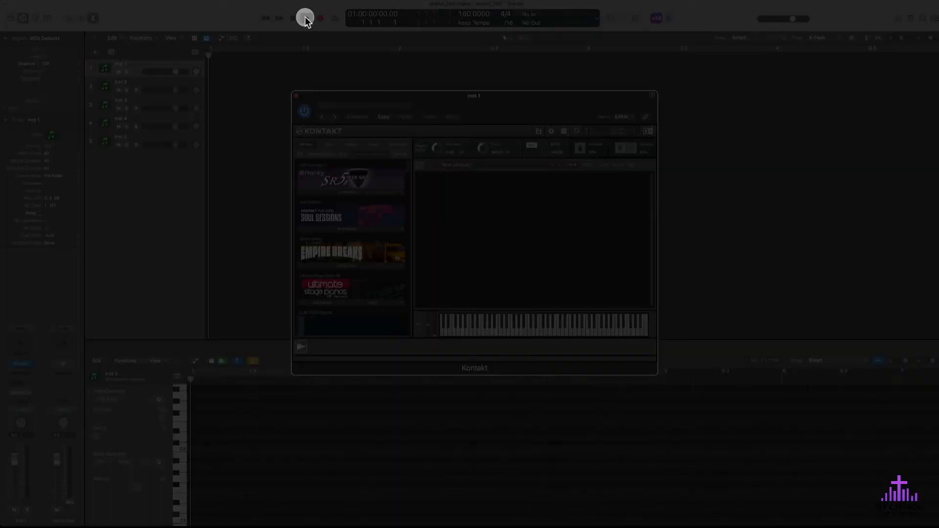
right_click(304, 16)
click(304, 18)
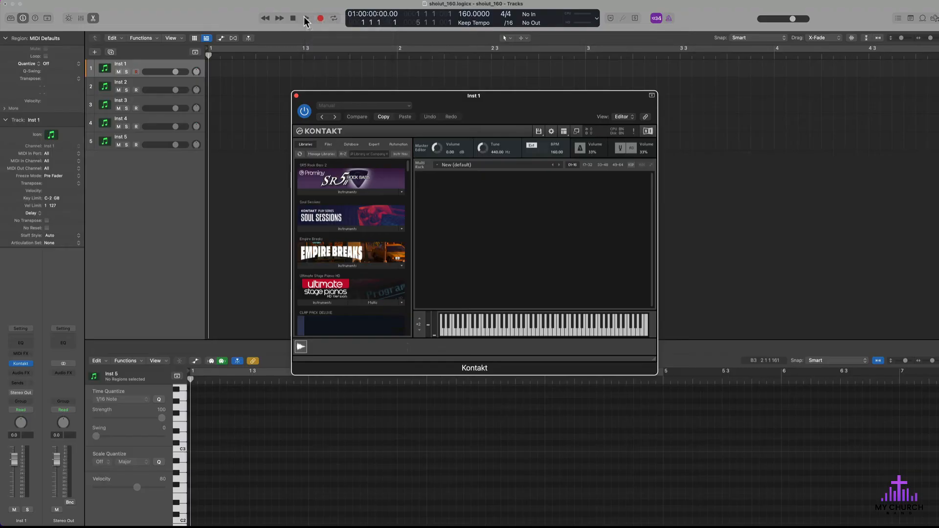
click(304, 17)
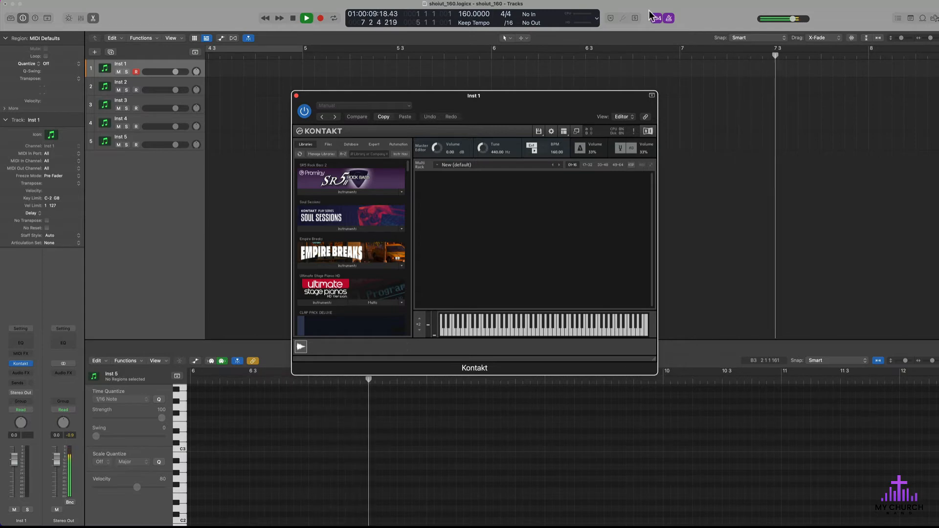
click(292, 18)
click(292, 18)
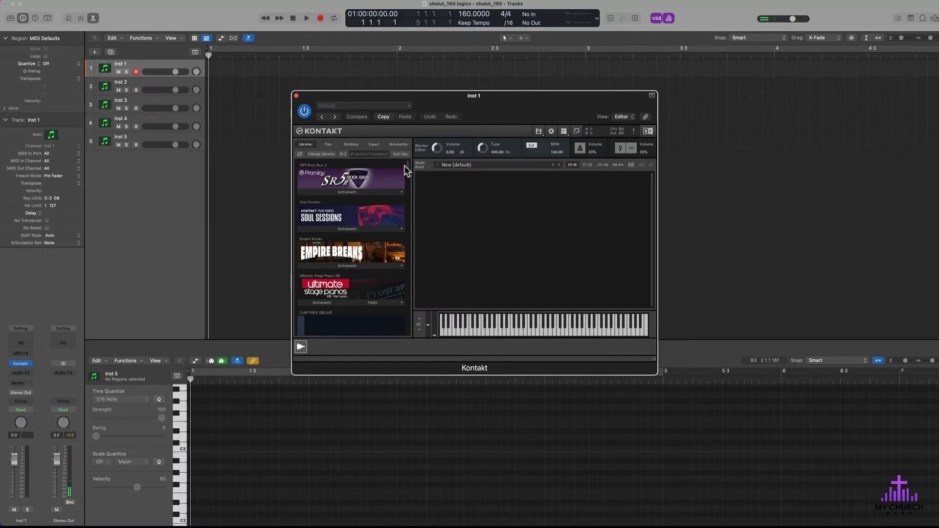
Load the Shakers.nki instrument from the RiG Urban Workstation library's drum banks into Kontakt on Inst 1
drag(407, 168, 398, 335)
click(342, 255)
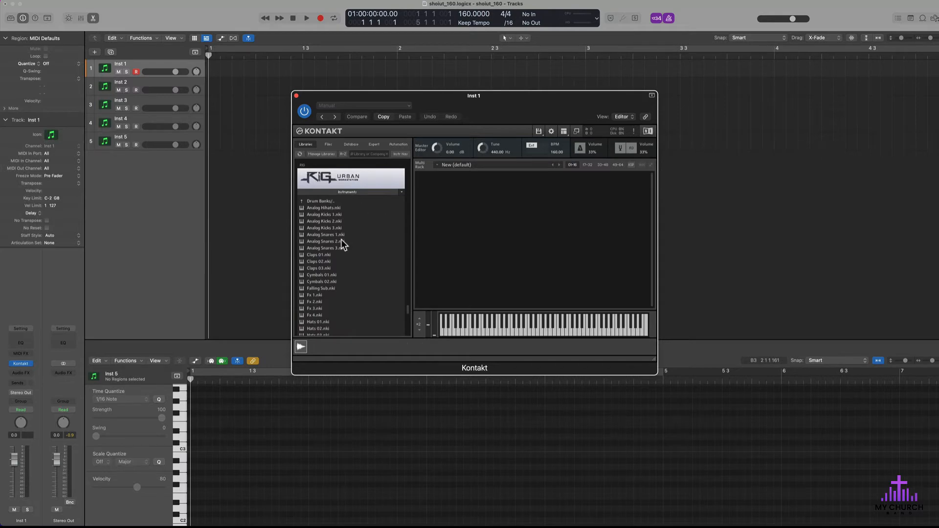
scroll(341, 239, down, 5)
scroll(341, 239, down, 3)
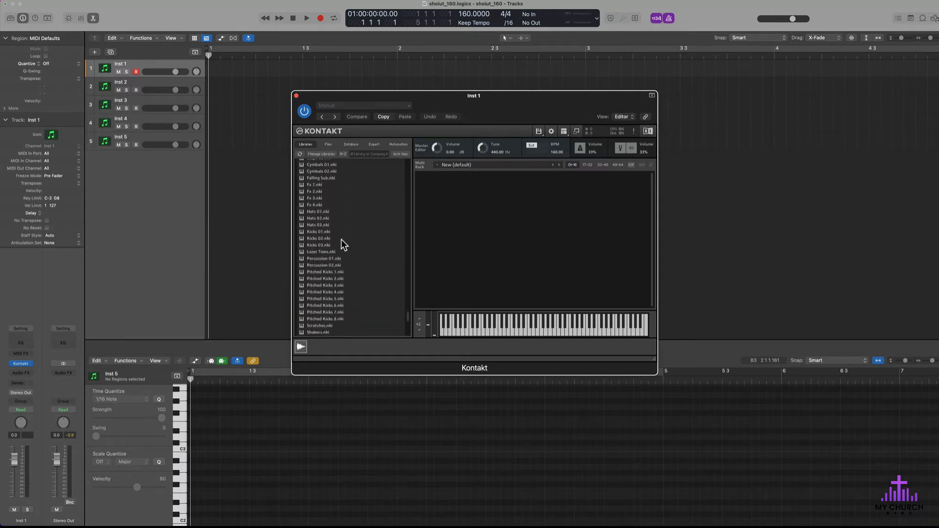
scroll(341, 239, down, 5)
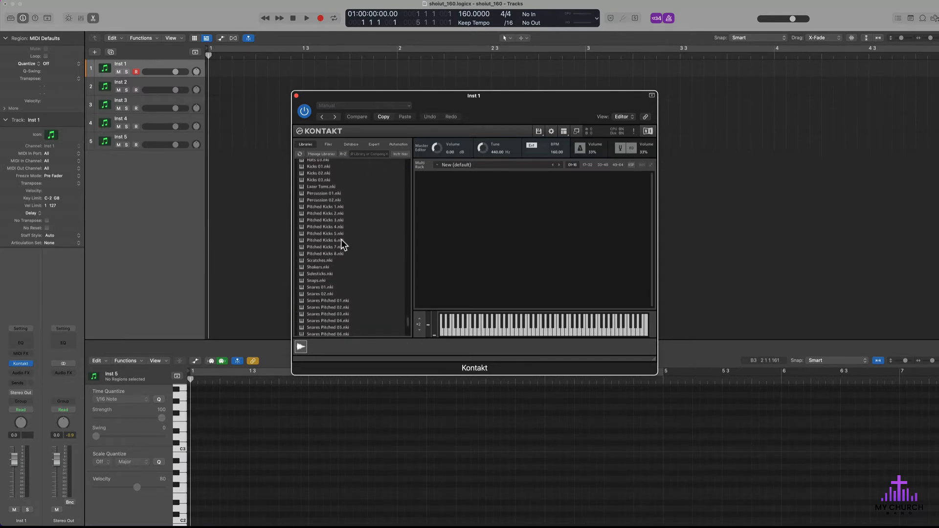
scroll(341, 239, down, 3)
scroll(342, 239, up, 8)
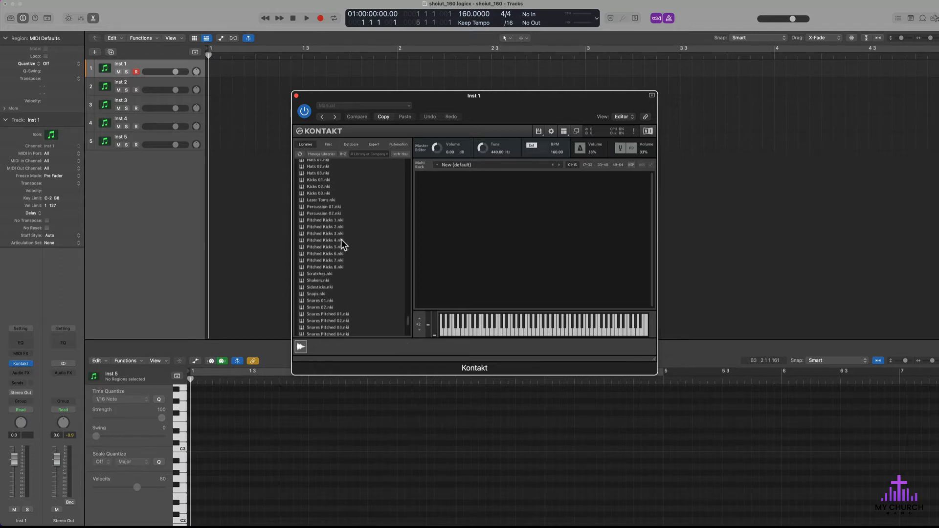
scroll(341, 241, up, 3)
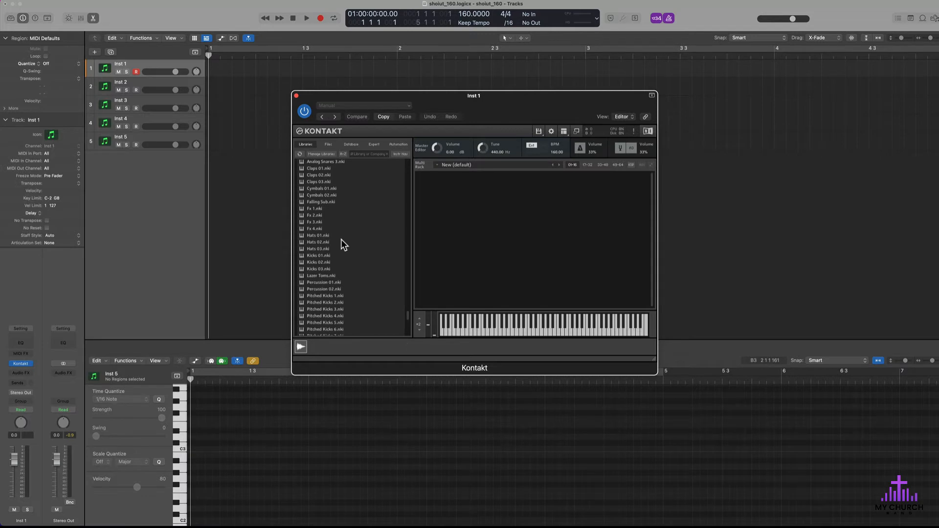
scroll(342, 239, down, 5)
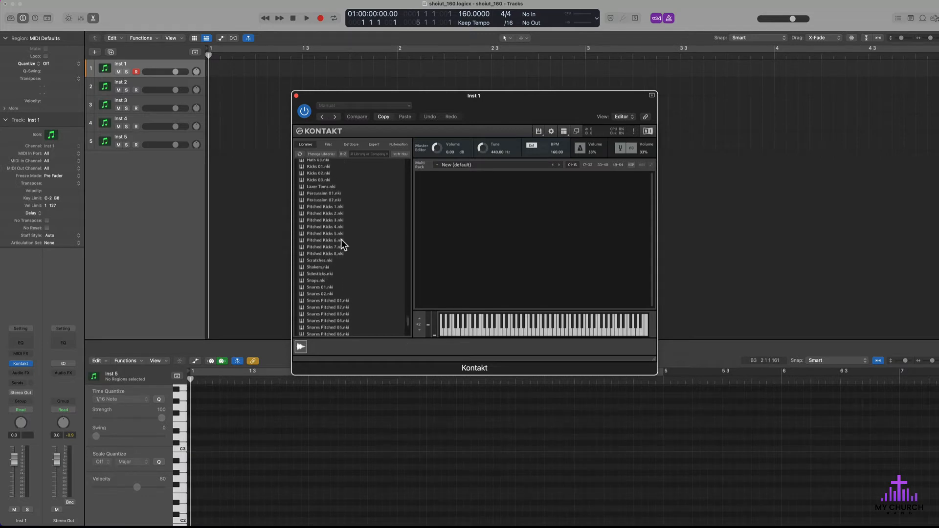
double_click(317, 266)
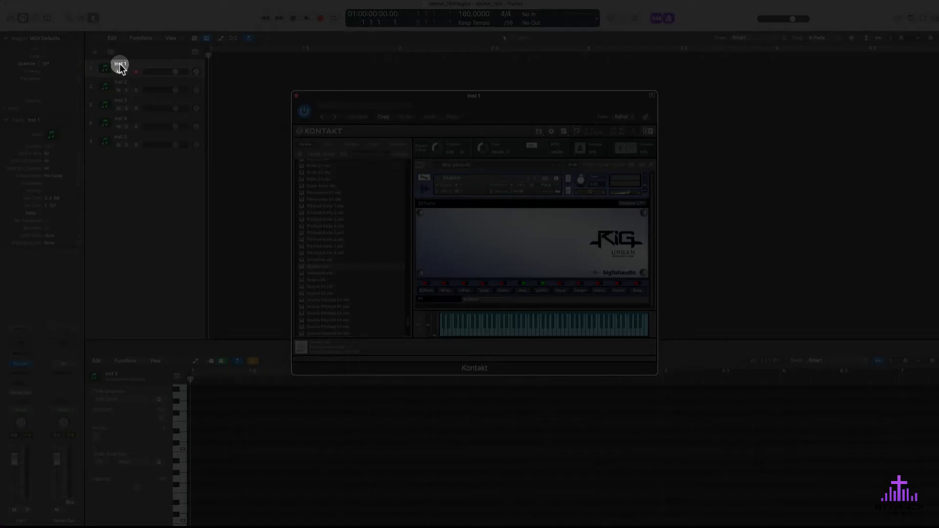
Rename the Inst 1 track as shaker and give it the plain single-maraca icon from the Percussion category
double_click(120, 65)
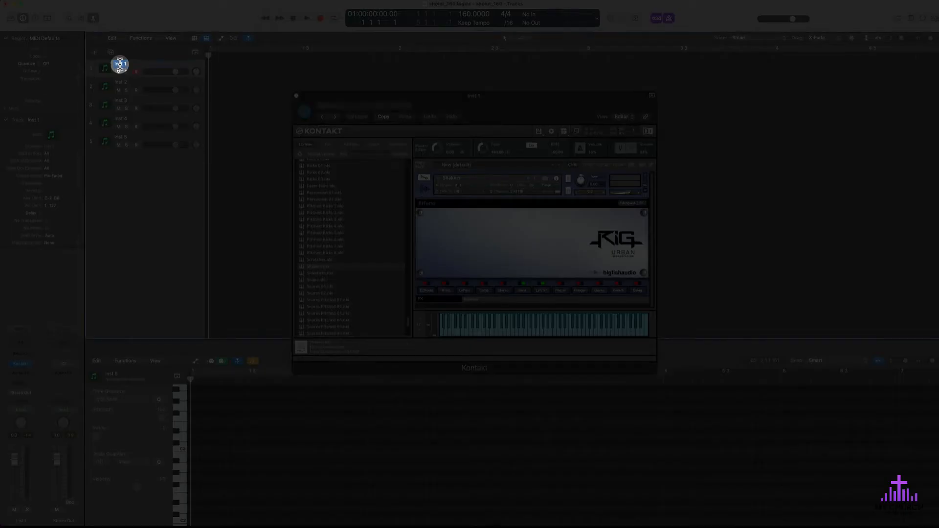
text(shaker)
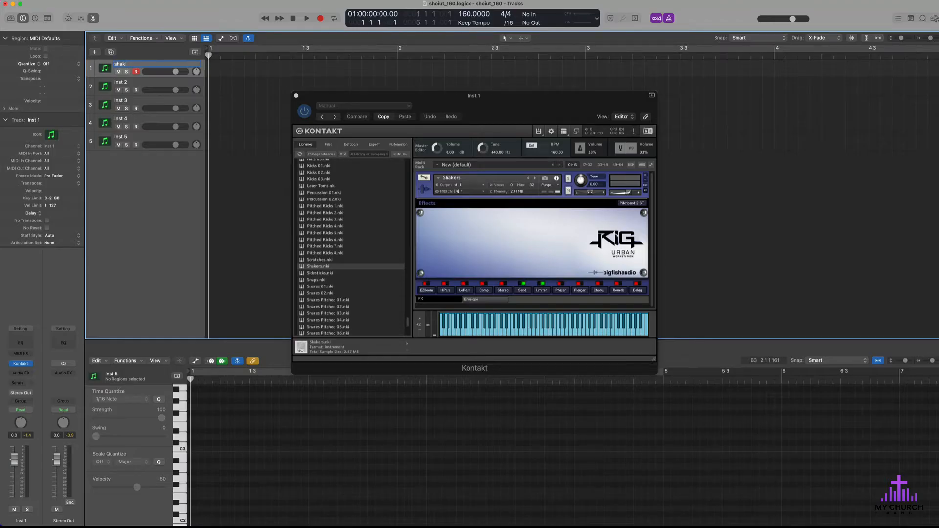
key(Return)
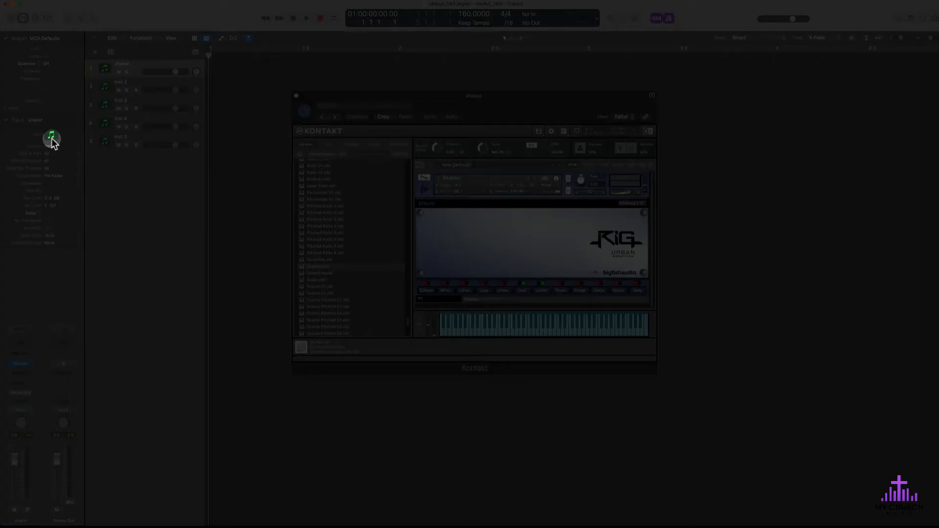
click(52, 137)
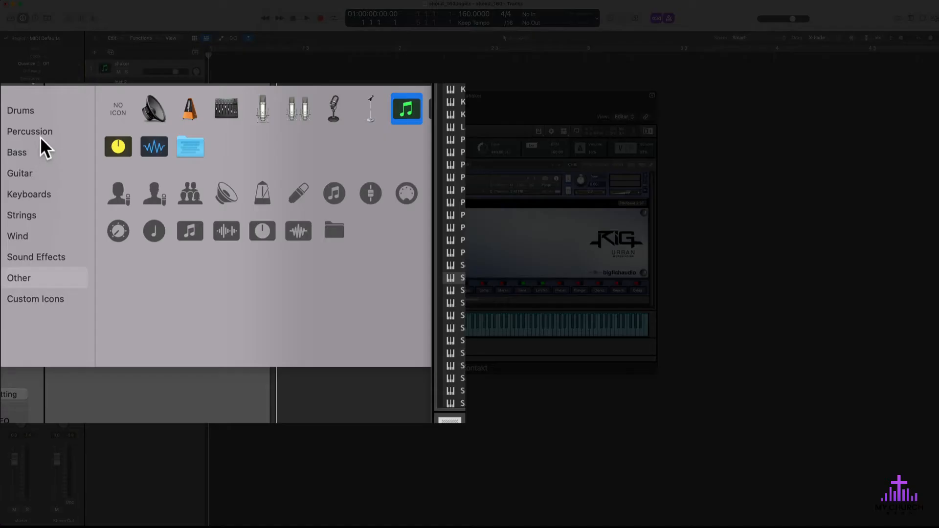
click(77, 187)
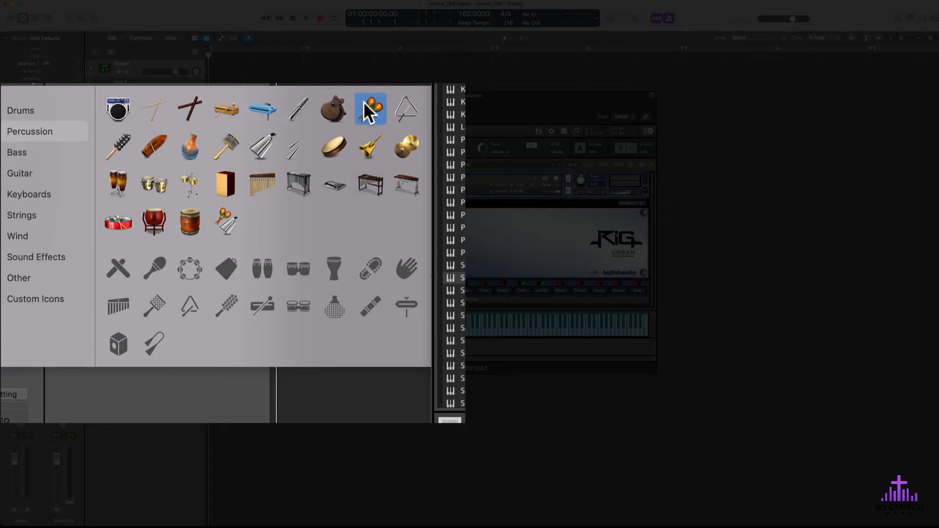
click(150, 262)
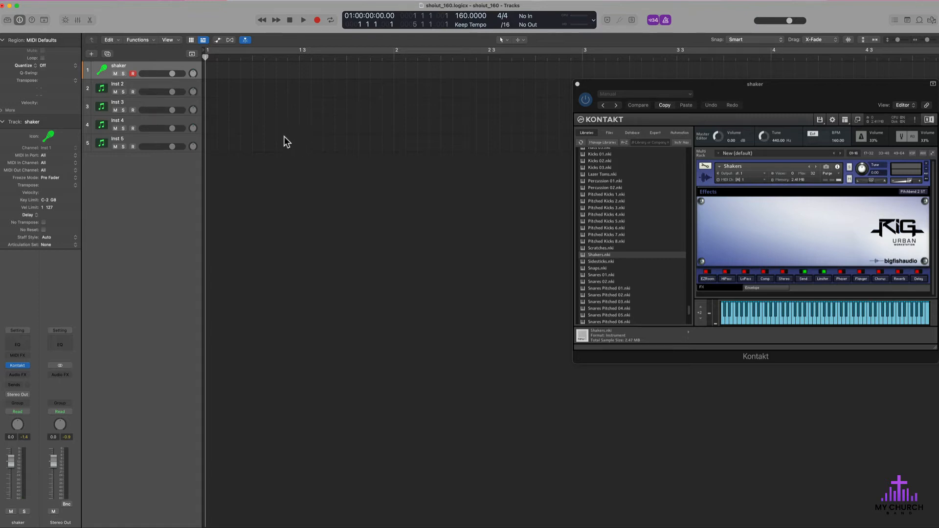
Copy the Kontakt plug-in from the shaker channel to the four other instrument channels in the Mixer, and close the Mixer
key(super+2)
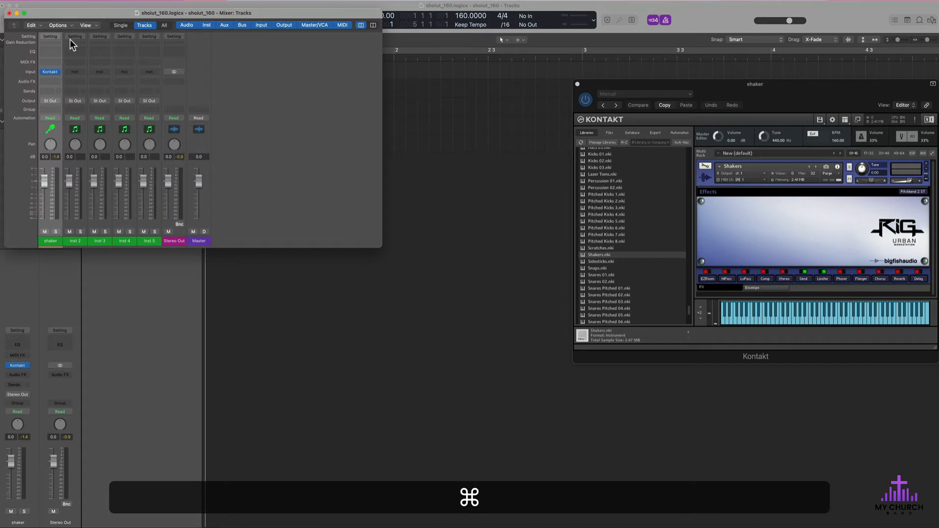
mouse_move(52, 73)
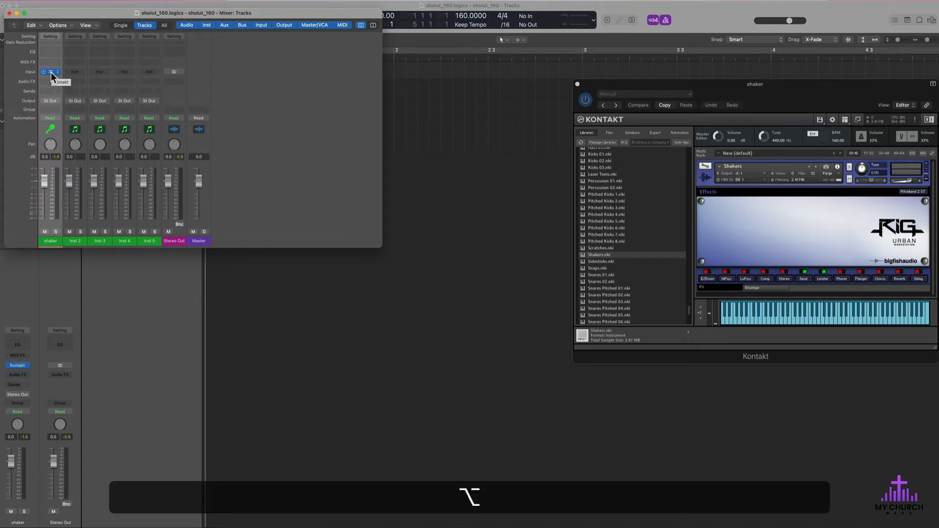
drag(53, 75, 77, 78)
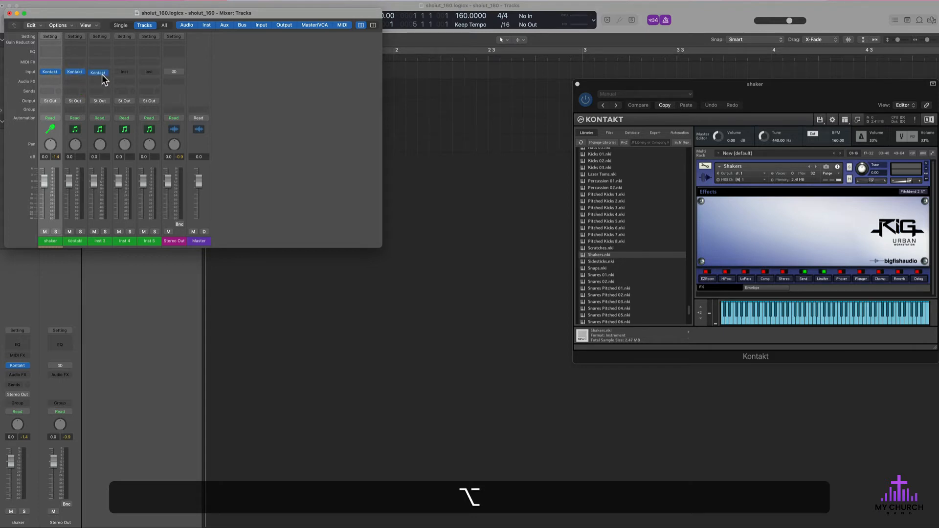
drag(75, 72, 150, 83)
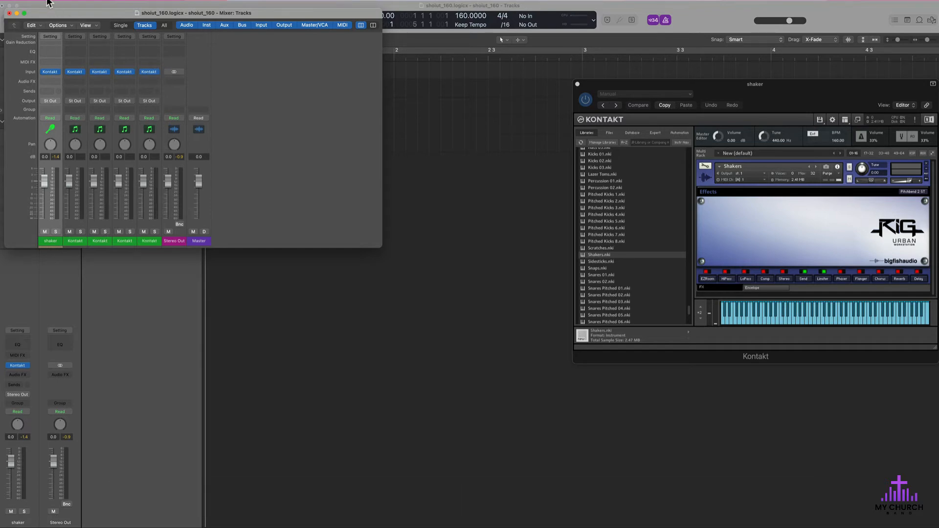
mouse_move(0, 0)
click(47, 99)
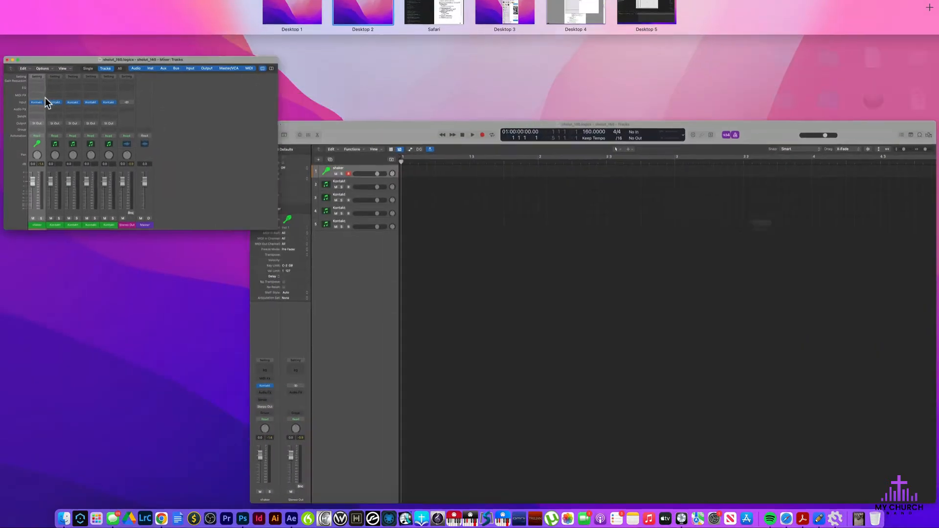
click(10, 13)
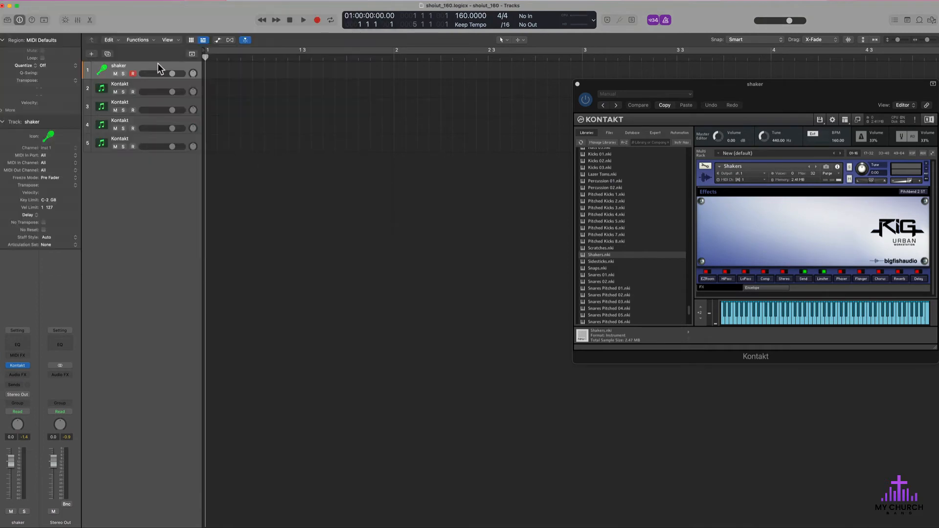
Go through the copied Kontakt tracks one by one, playing notes to hear each, and return to track 2
click(135, 88)
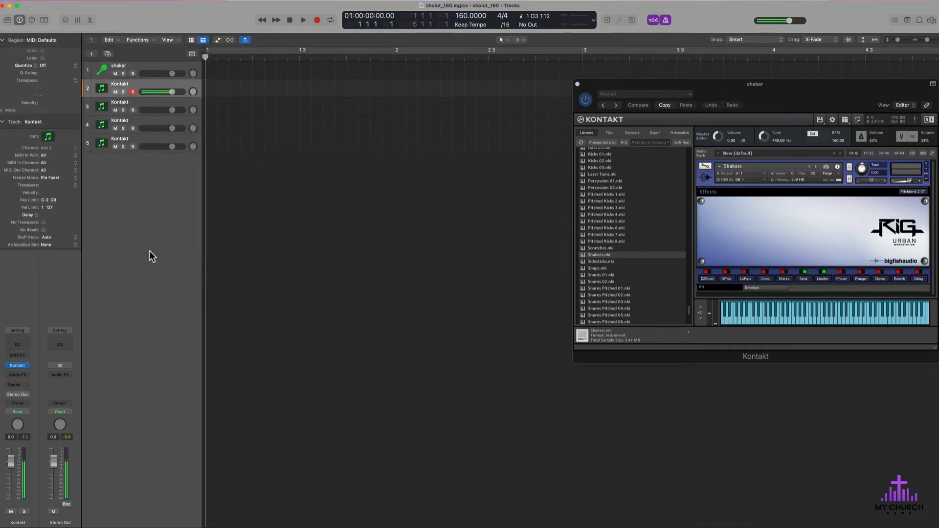
key(Down)
key(Down)
key(Down)
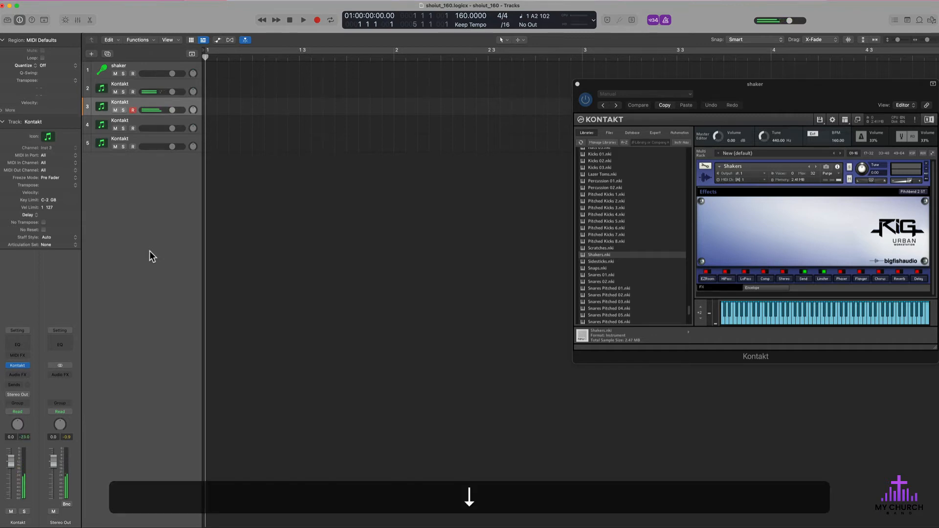
key(Up)
key(Up)
key(Up)
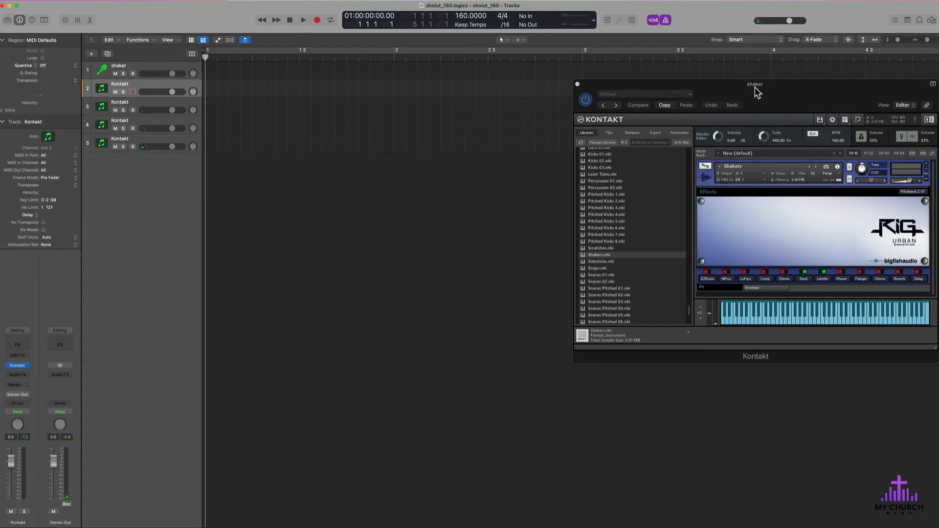
Close the shaker's Kontakt window, open Kontakt on track 2 and remove the copied Shakers instrument from its rack
drag(755, 86, 593, 38)
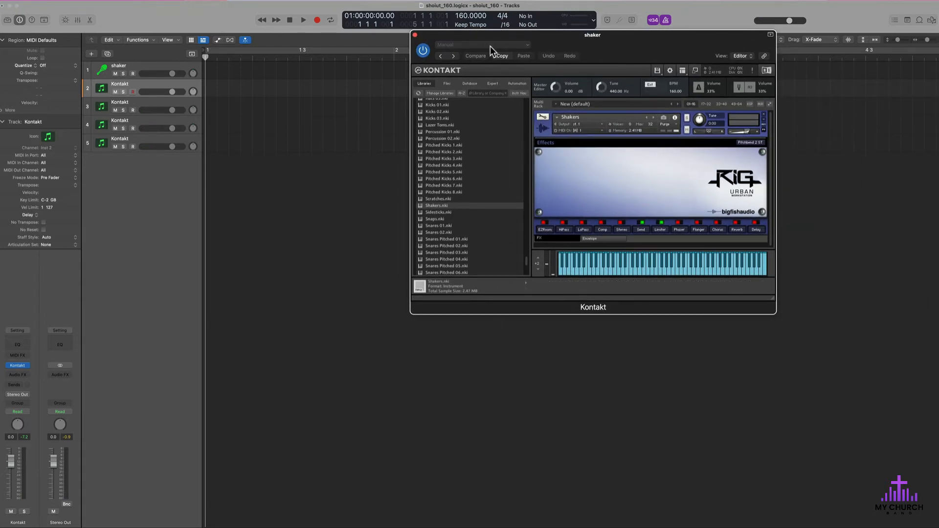
click(415, 35)
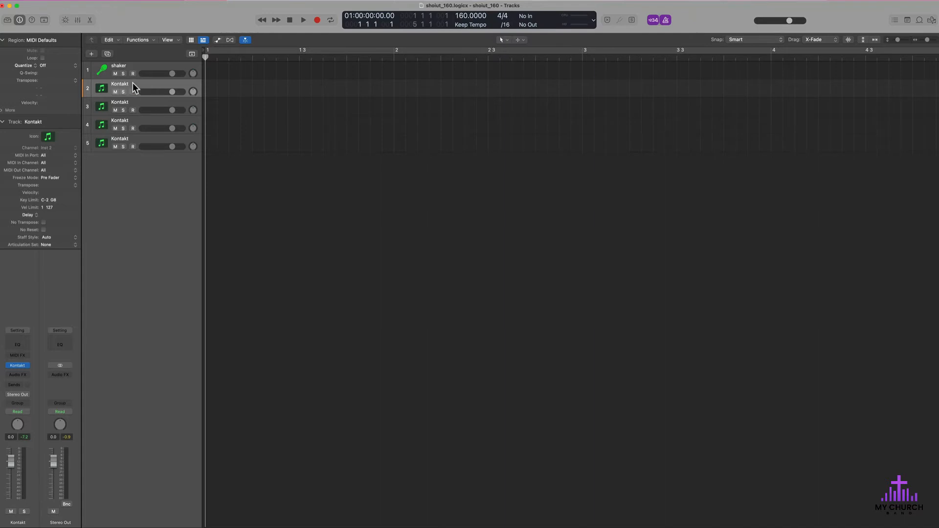
click(17, 365)
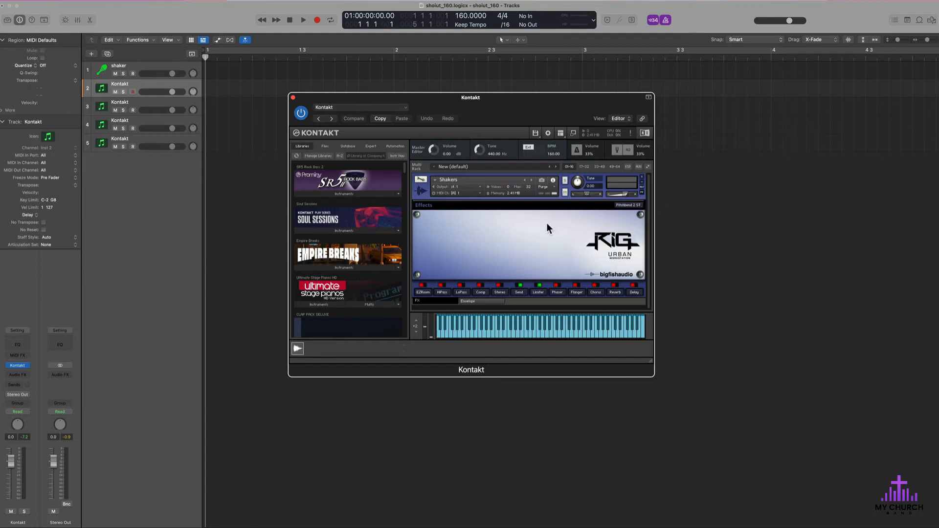
click(642, 177)
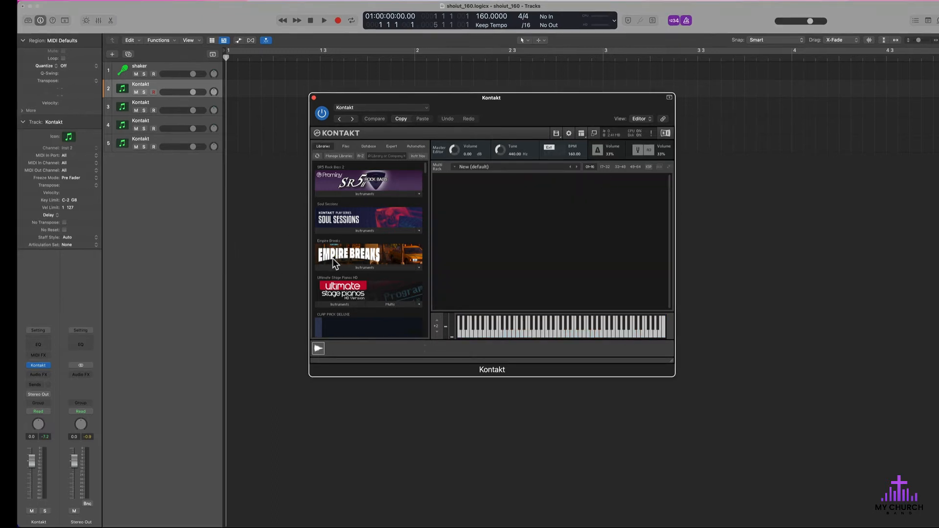
Load Claps 01.nki from the RiG Urban Workstation library into track 2's Kontakt and audition a few of its notes
scroll(335, 263, down, 15)
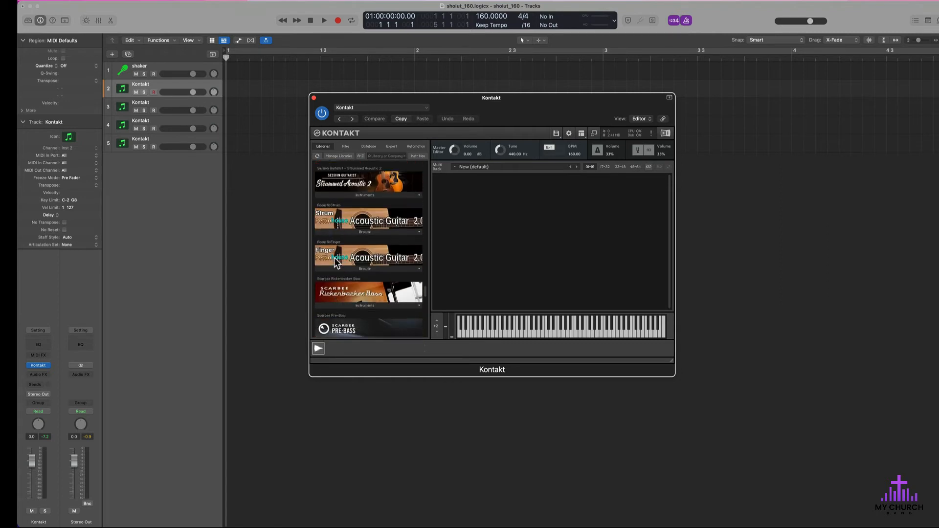
scroll(336, 262, down, 10)
click(371, 260)
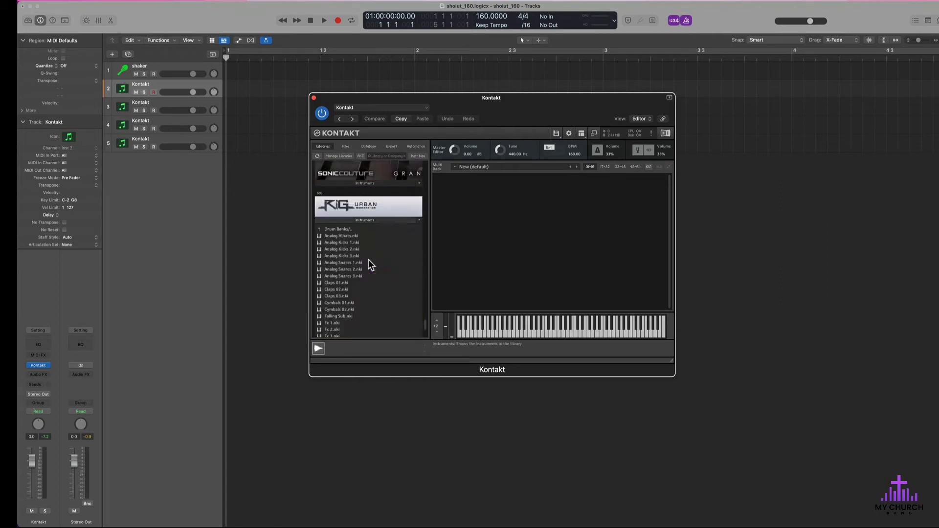
scroll(372, 265, down, 2)
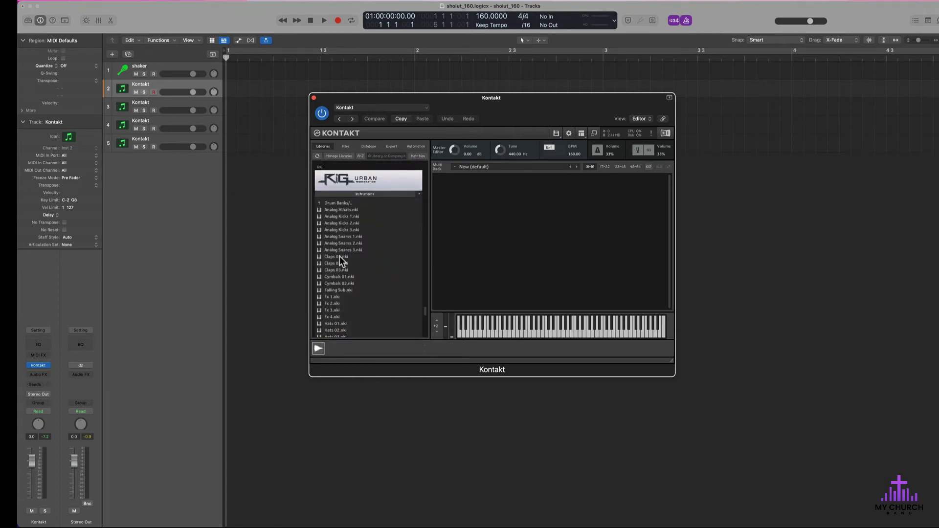
drag(341, 259, 491, 254)
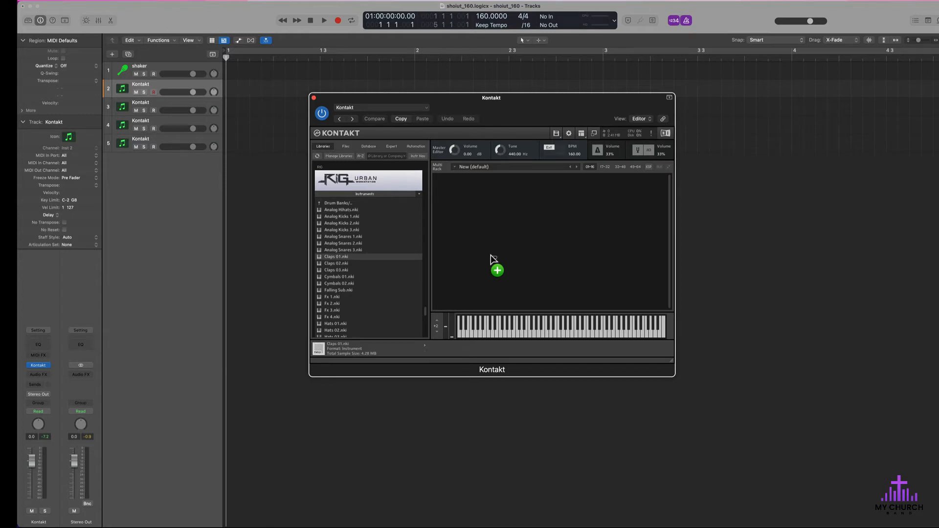
drag(492, 254, 491, 255)
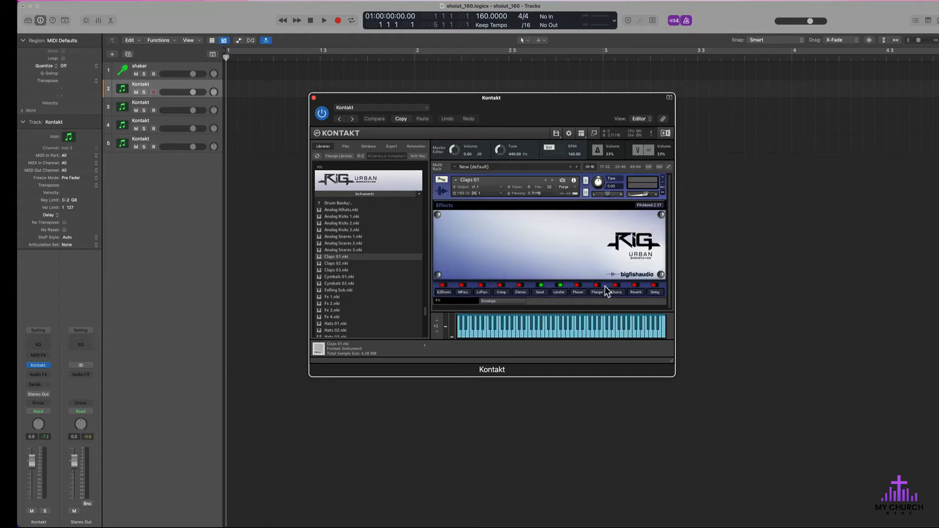
click(551, 334)
click(541, 330)
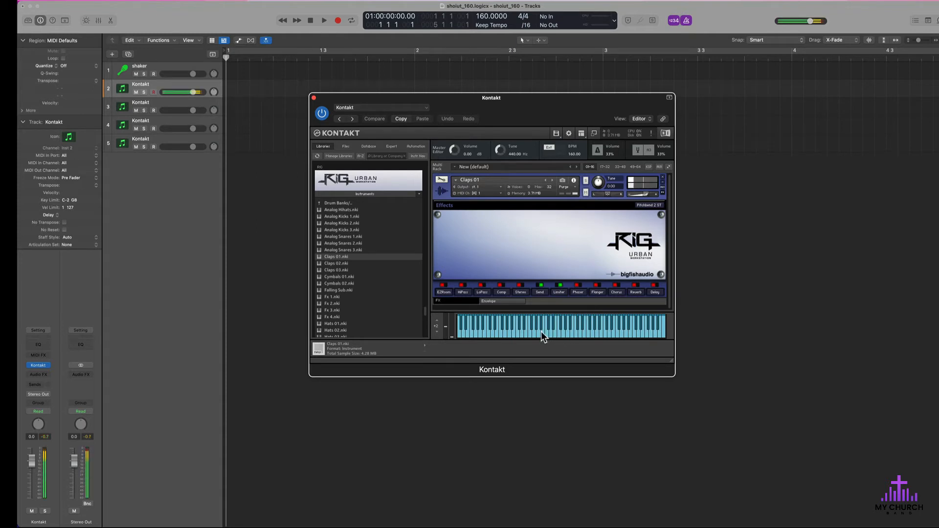
click(541, 331)
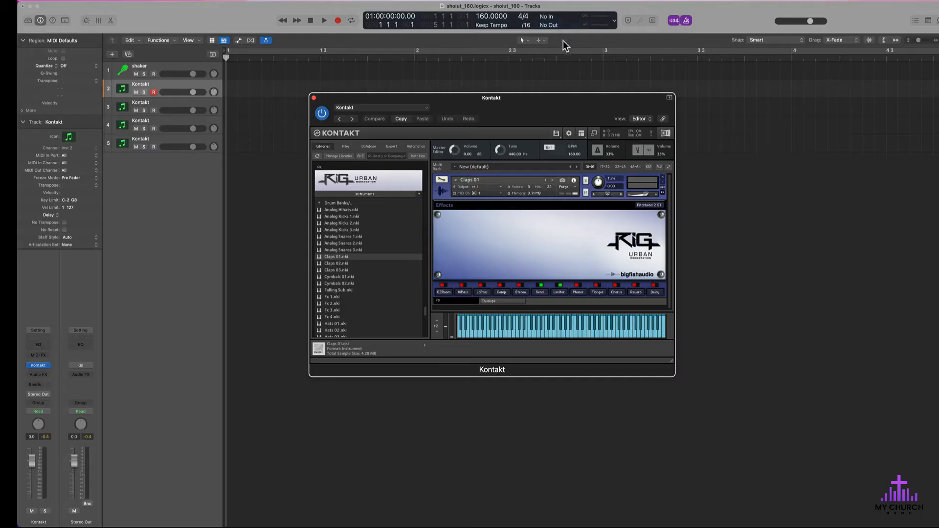
Rename track 2 as clap and give it the green hand icon
double_click(141, 84)
text(clap)
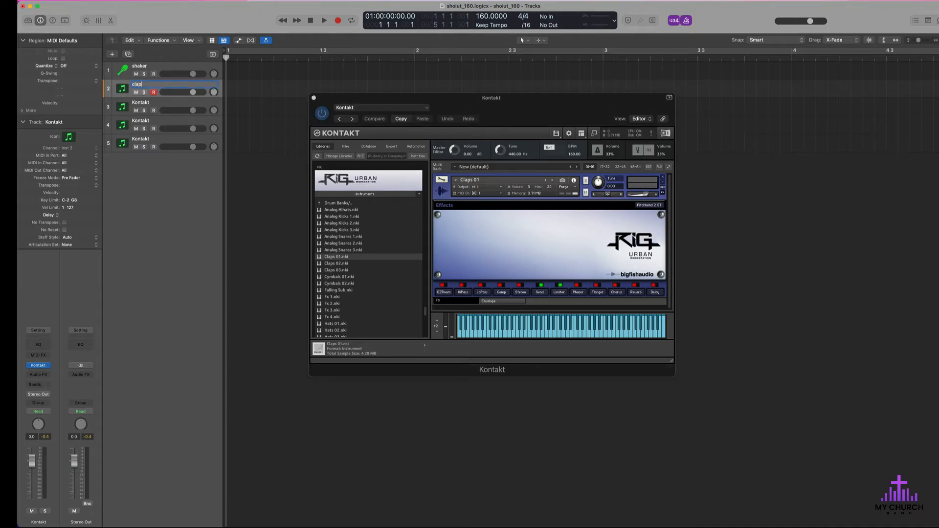
key(Return)
click(69, 137)
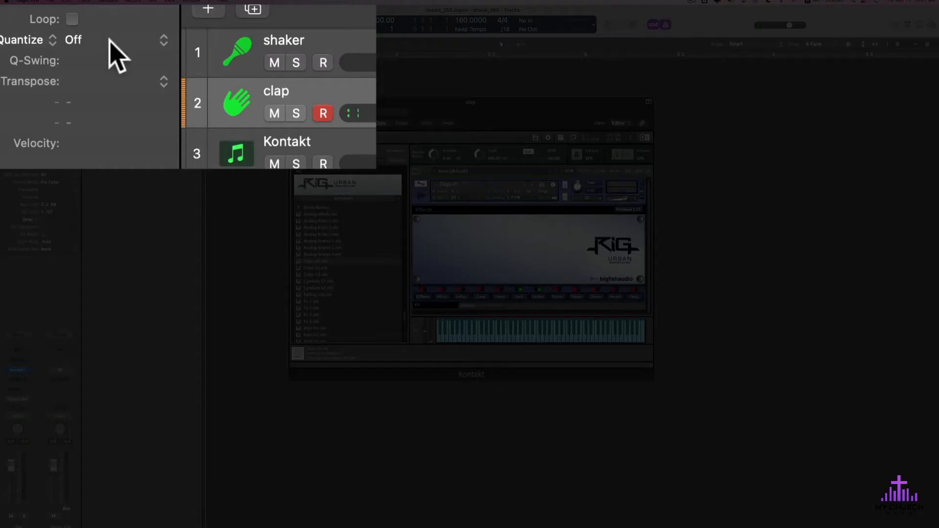
Set the default MIDI quantize to 1/16 Note and record a four-bar clap pattern from bar 1 on the clap track
click(110, 42)
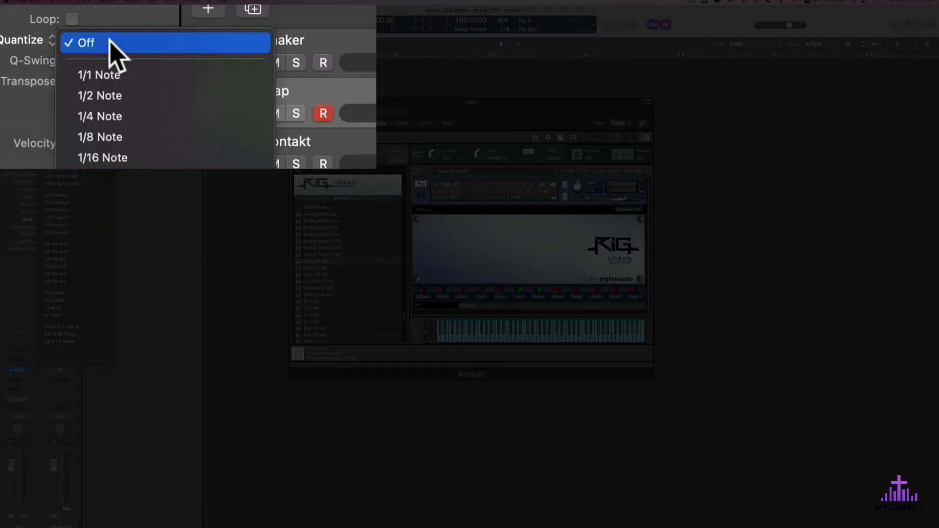
click(106, 157)
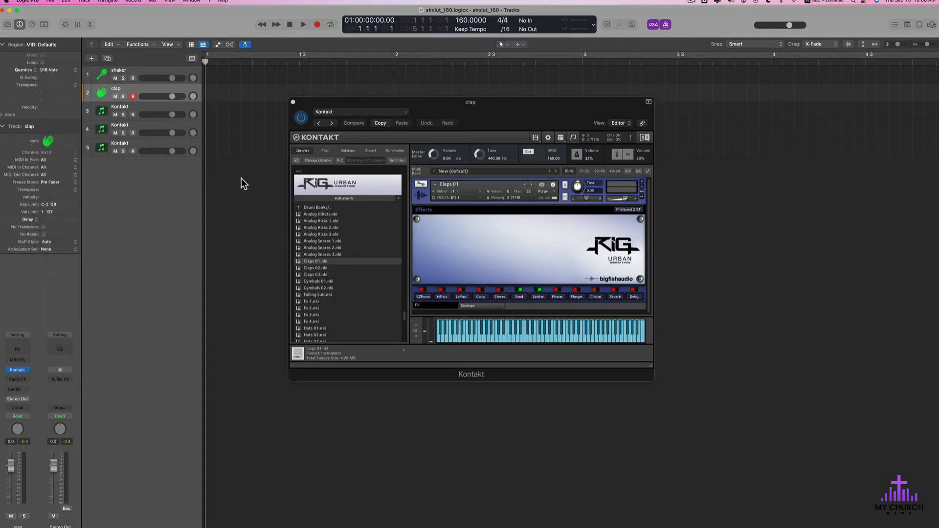
key(r)
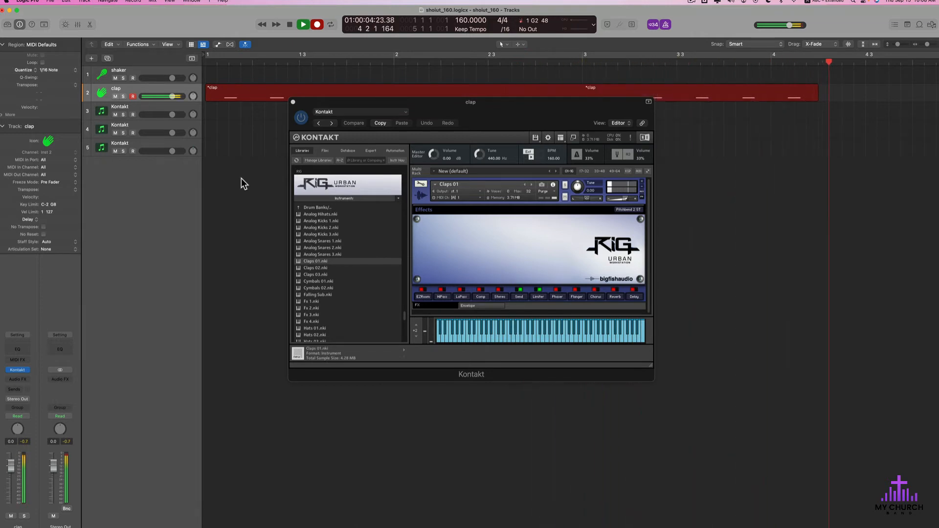
key(space)
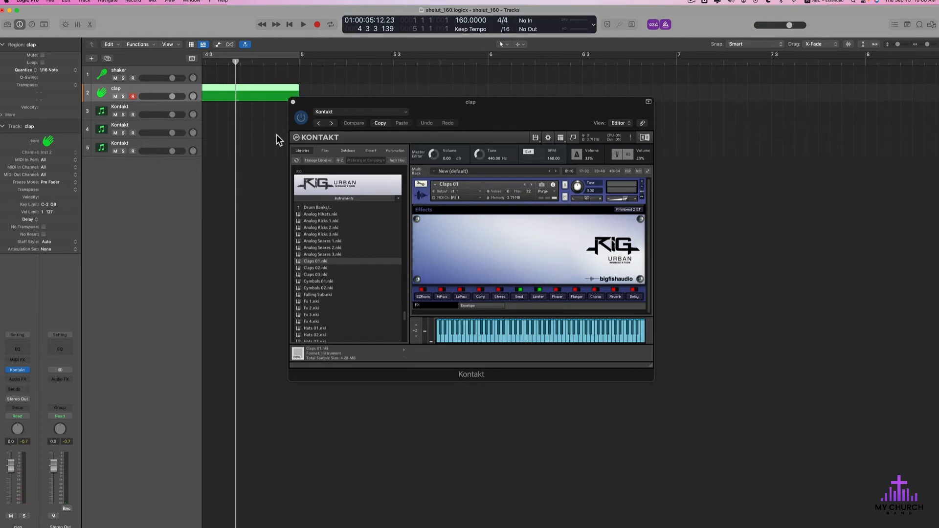
Move the Kontakt window below the tracks and play back the recorded clap region from bar 1
scroll(213, 129, left, 10)
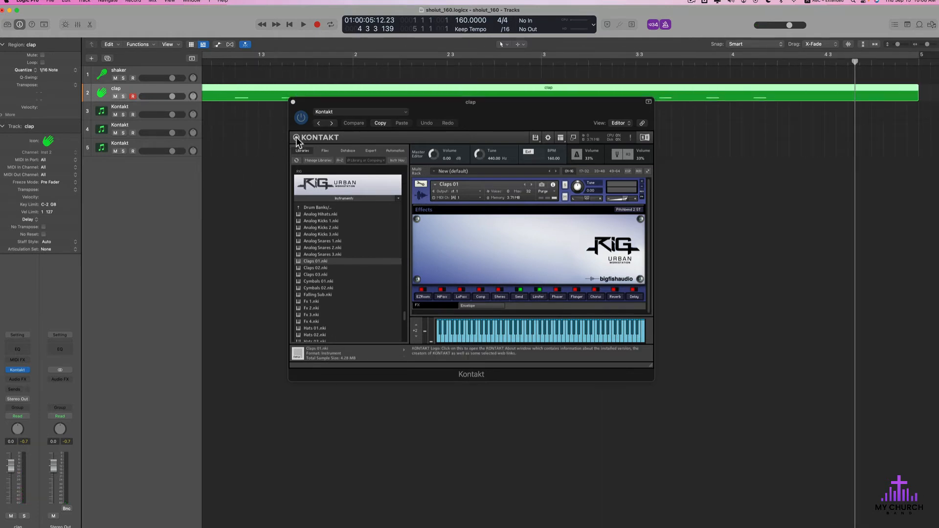
drag(324, 105, 364, 236)
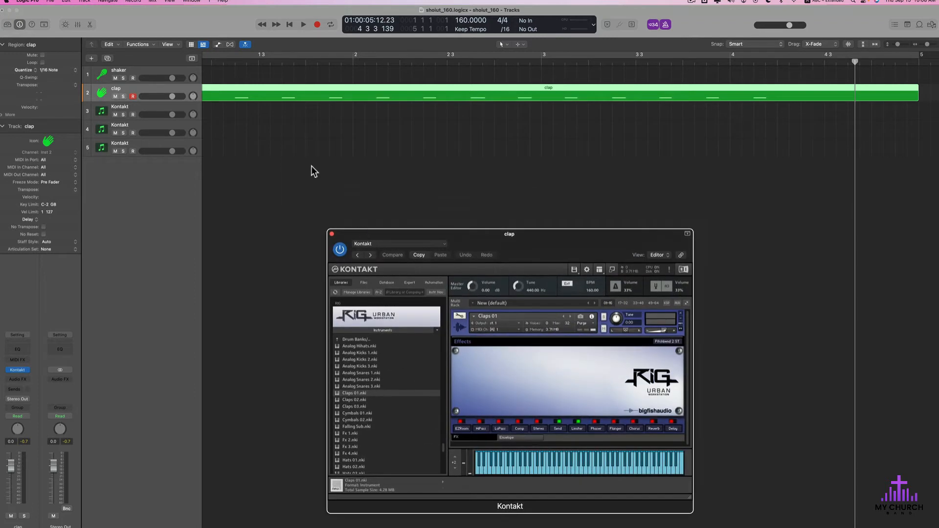
scroll(313, 171, down, 10)
scroll(312, 166, up, 10)
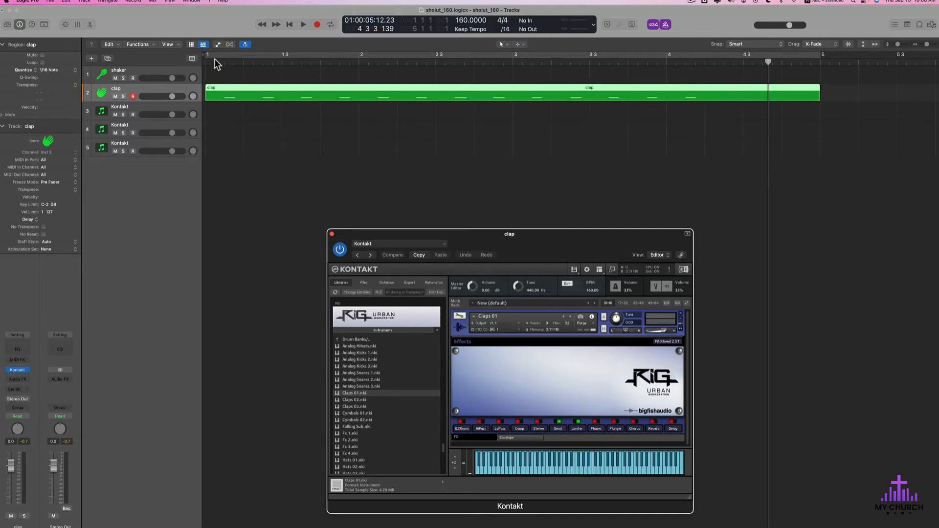
drag(215, 61, 182, 61)
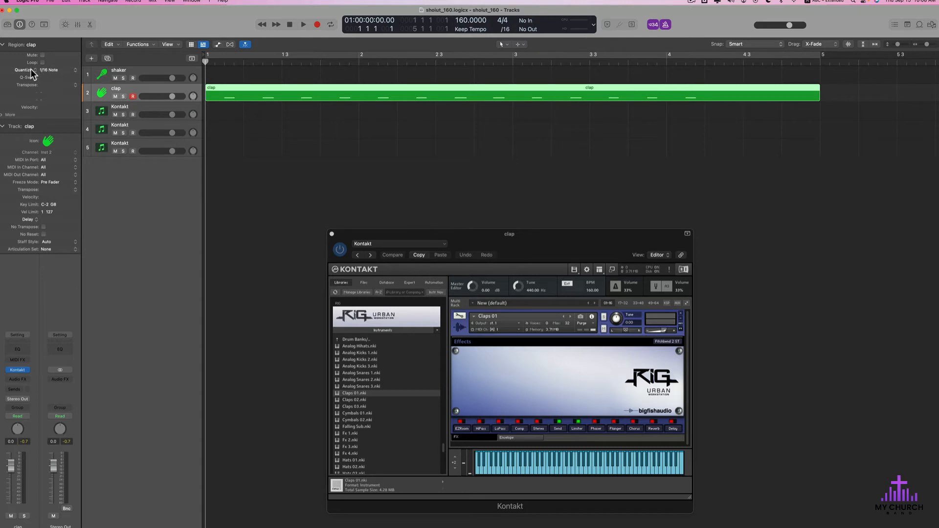
key(space)
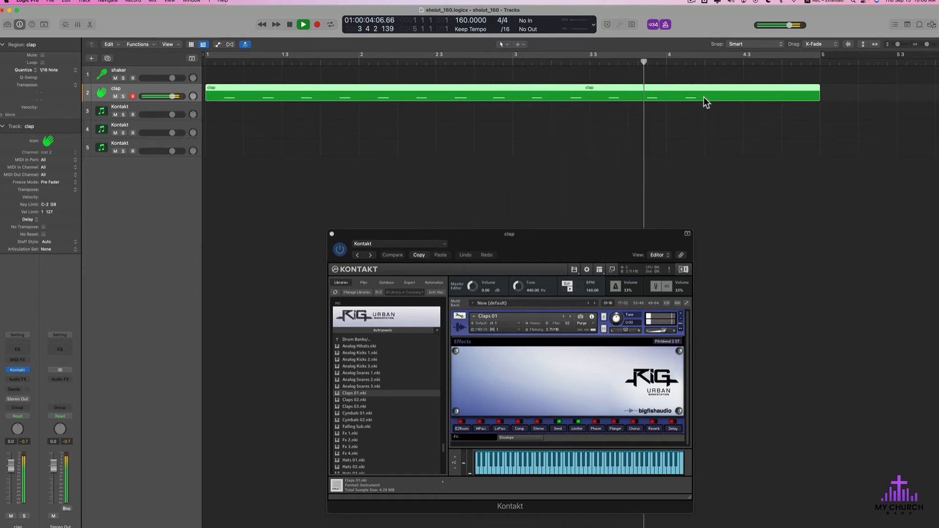
key(space)
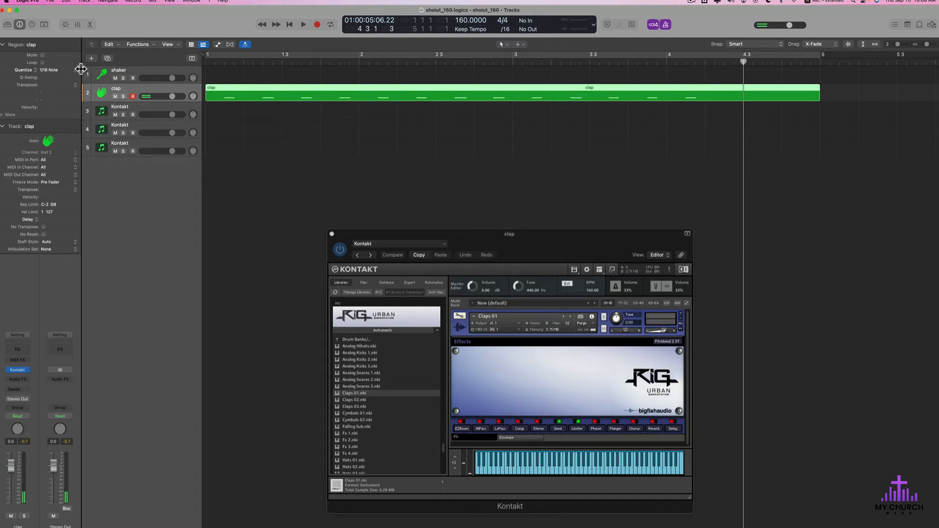
Set the clap region's quantize to Off and deselect the region
click(55, 69)
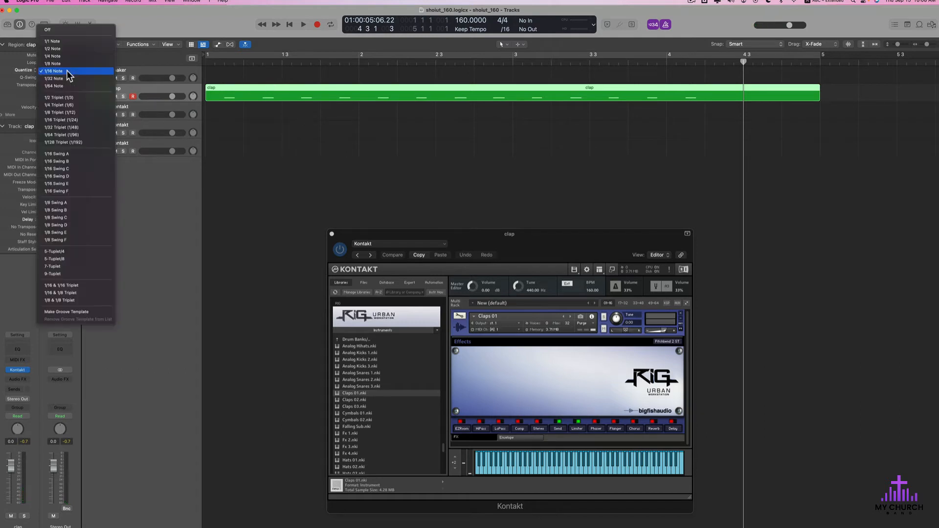
click(62, 29)
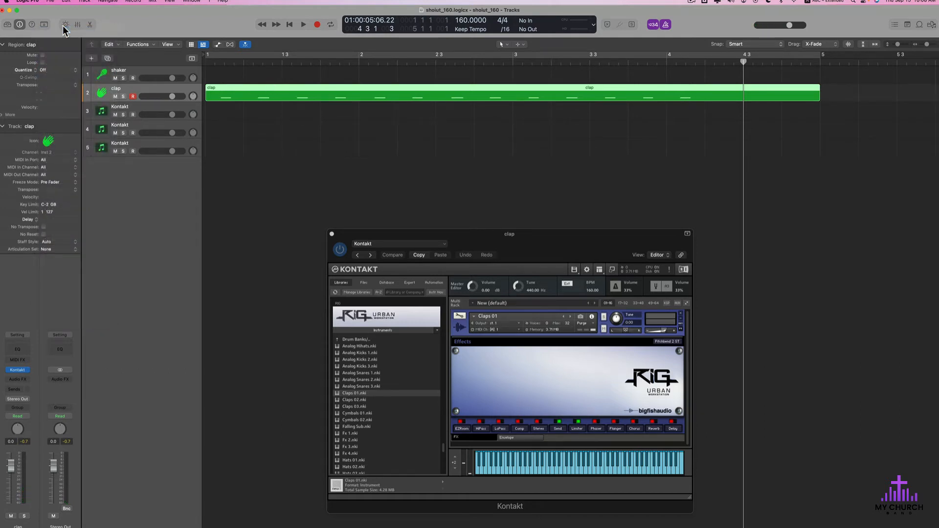
click(307, 164)
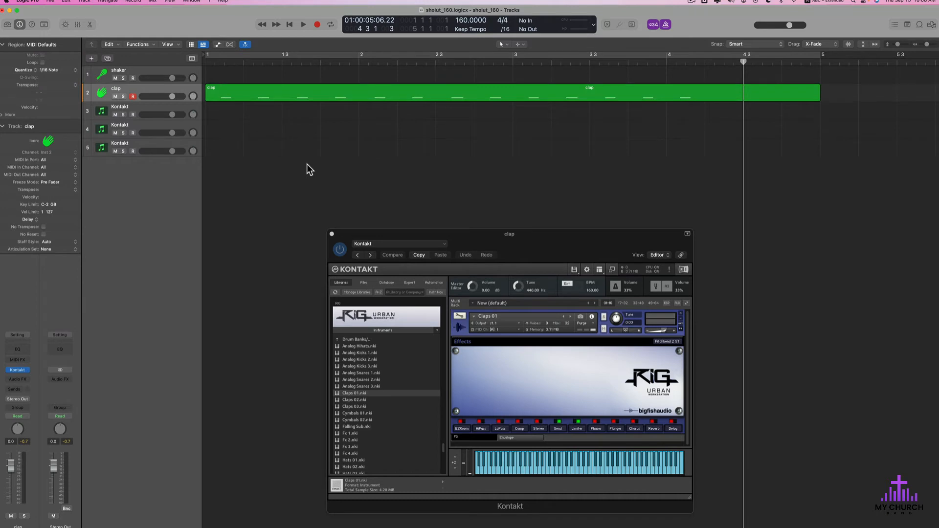
Set the default MIDI quantize to Off for new recordings
click(55, 70)
click(55, 30)
drag(216, 62, 189, 61)
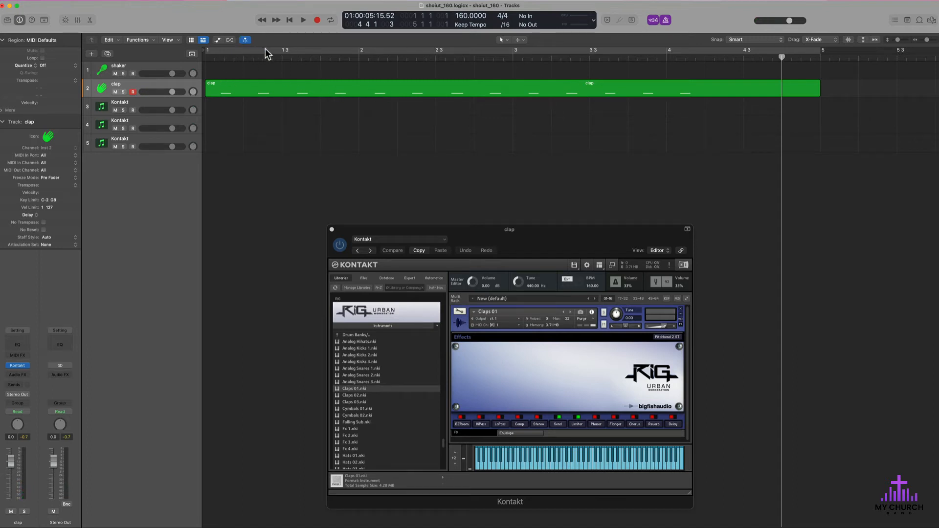
scroll(257, 80, down, 10)
scroll(257, 79, up, 5)
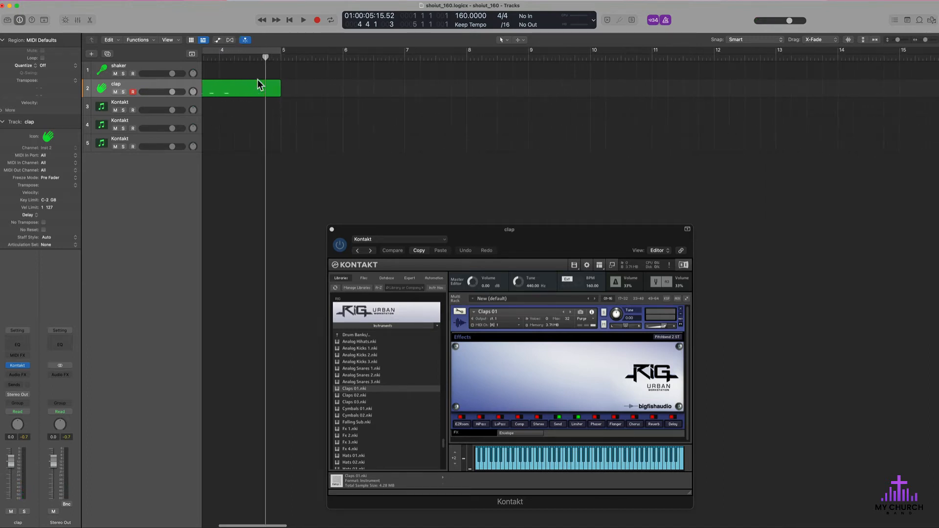
scroll(258, 84, left, 5)
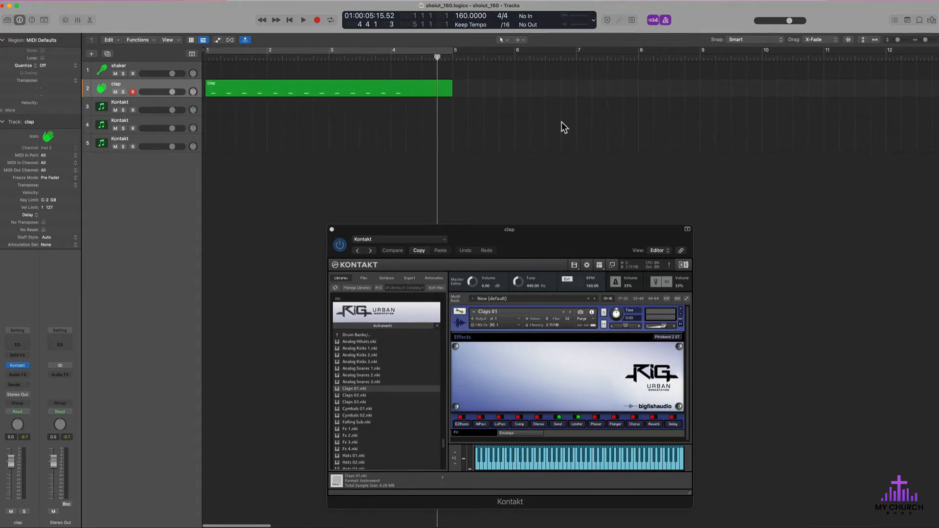
scroll(616, 117, right, 10)
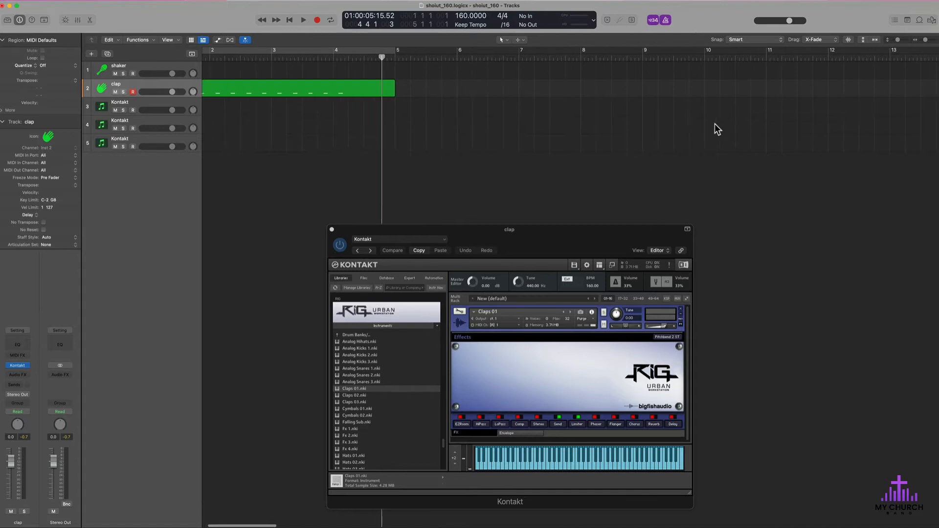
scroll(715, 125, right, 20)
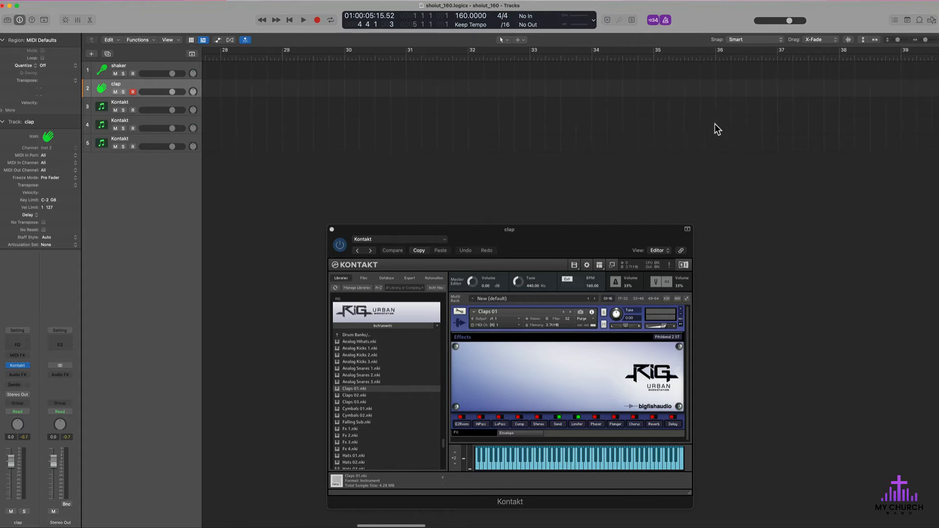
scroll(715, 124, left, 20)
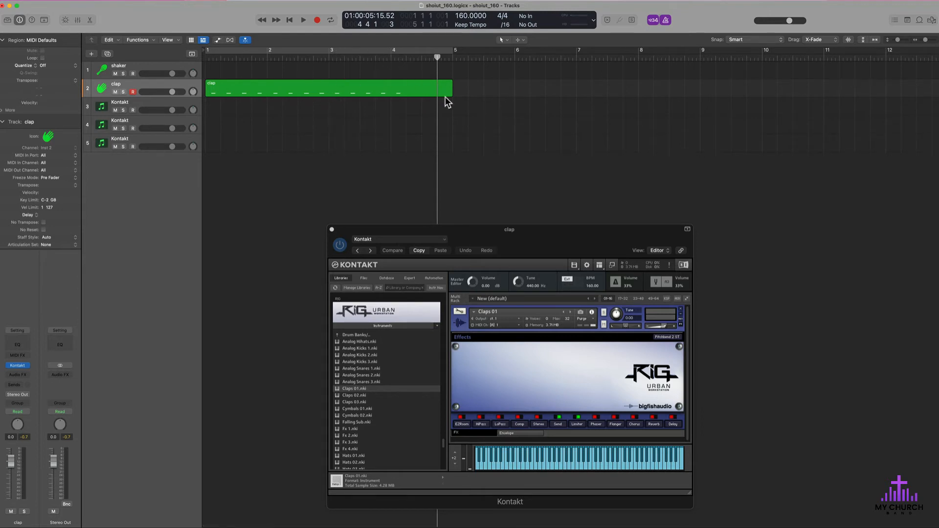
Move the Kontakt window away from the clap region and open that region's notes in the Piano Roll
click(348, 82)
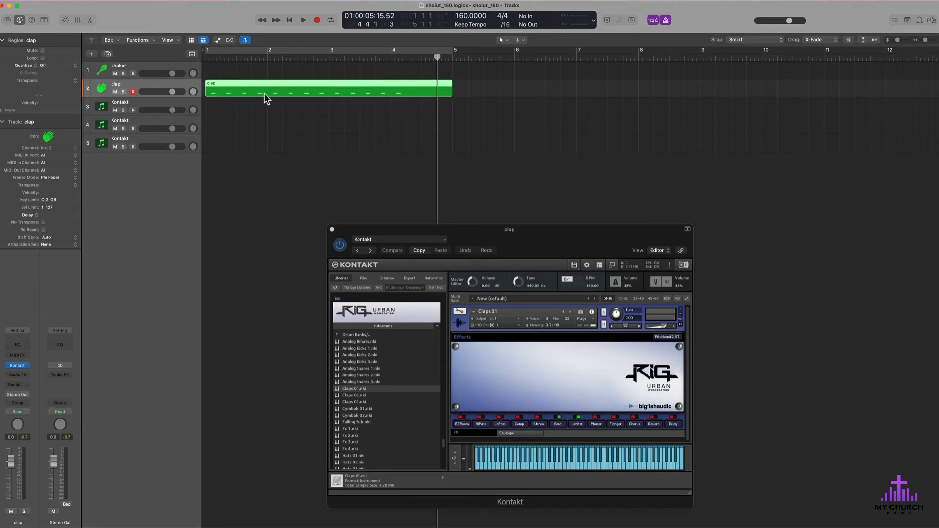
drag(370, 229, 570, 99)
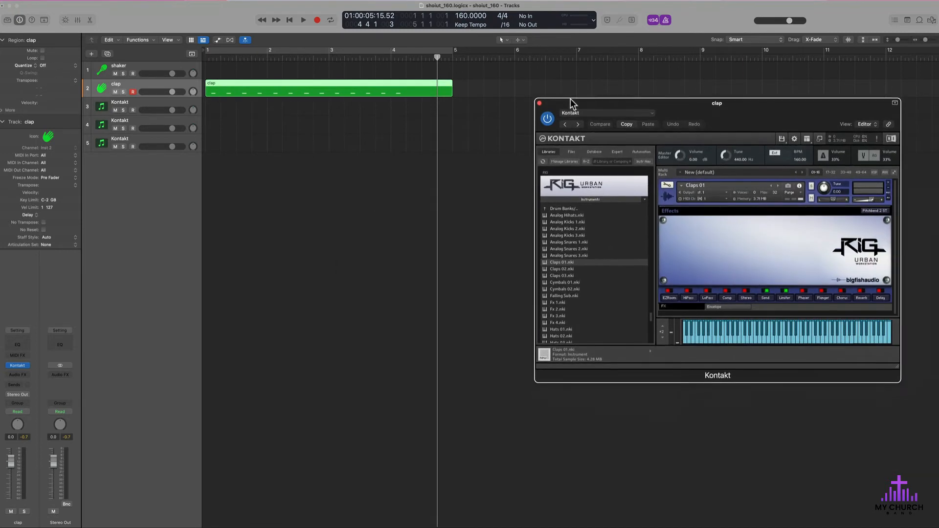
key(b)
key(b)
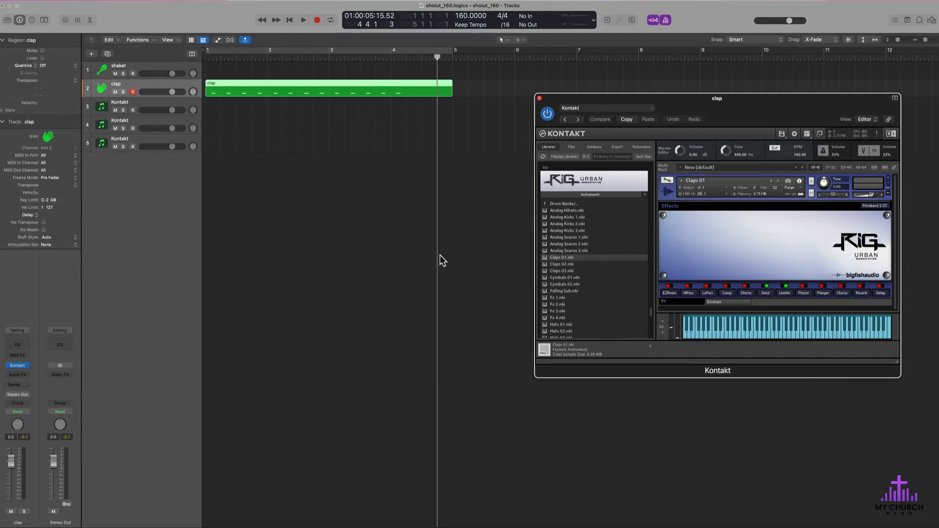
key(p)
click(452, 268)
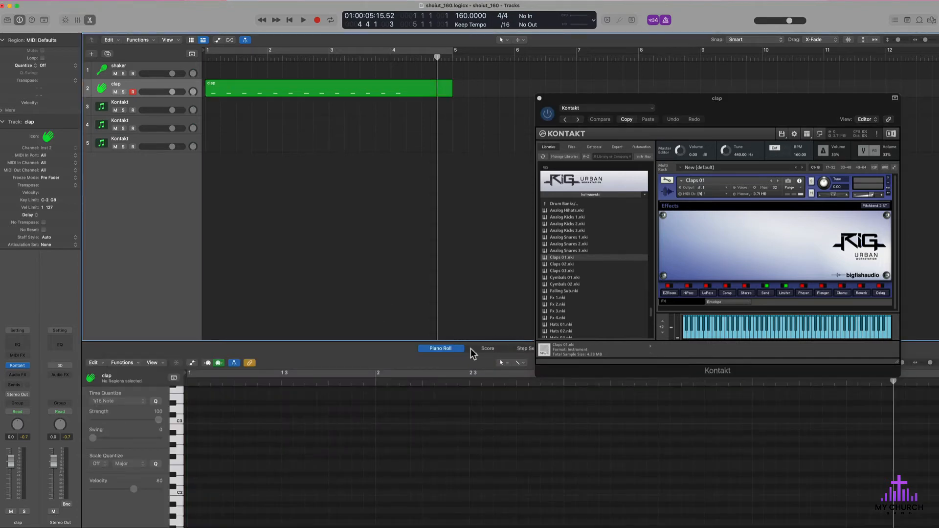
click(342, 90)
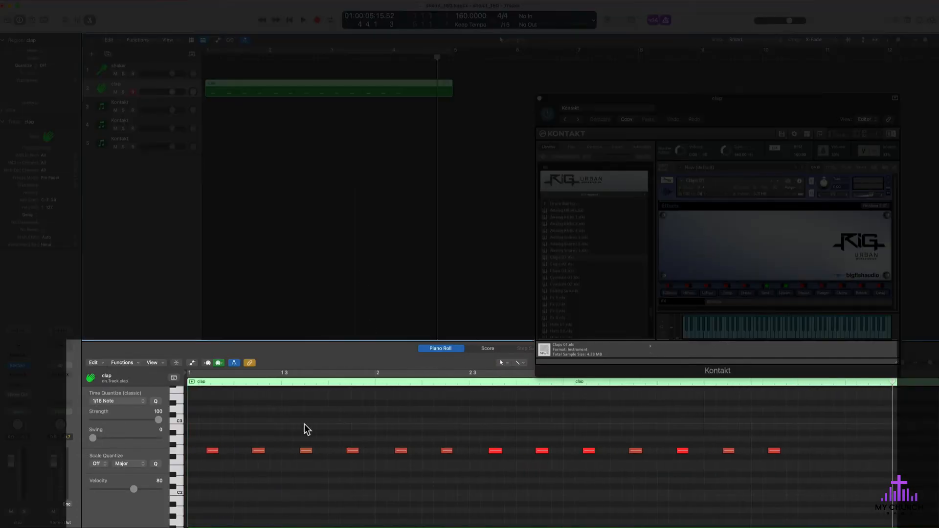
Examine the timing of the recorded clap notes against the beat grid in the Piano Roll
scroll(304, 424, down, 8)
scroll(304, 424, up, 10)
scroll(305, 424, left, 10)
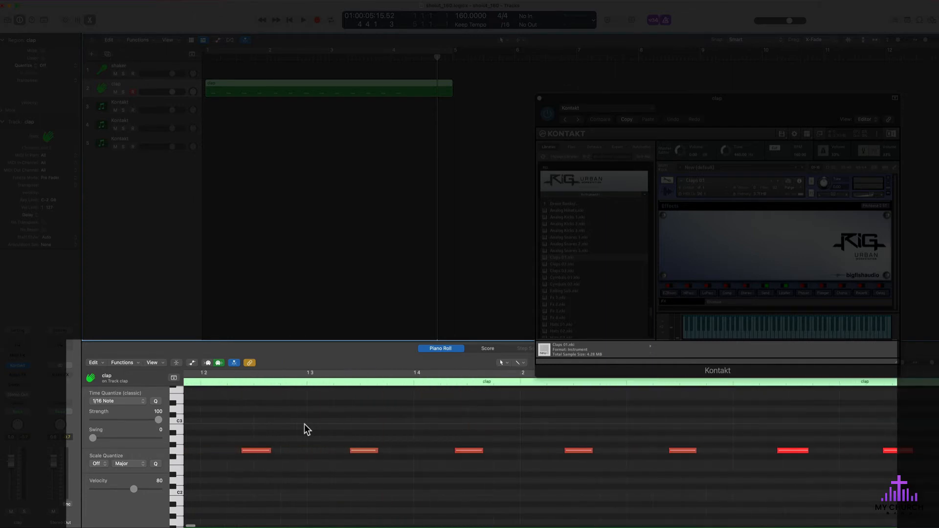
scroll(302, 428, down, 5)
scroll(301, 429, up, 5)
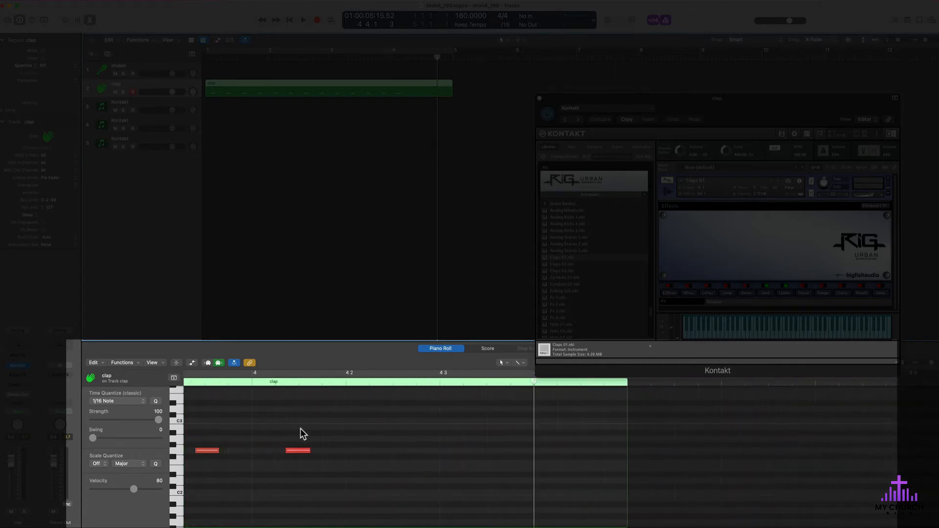
scroll(292, 430, left, 5)
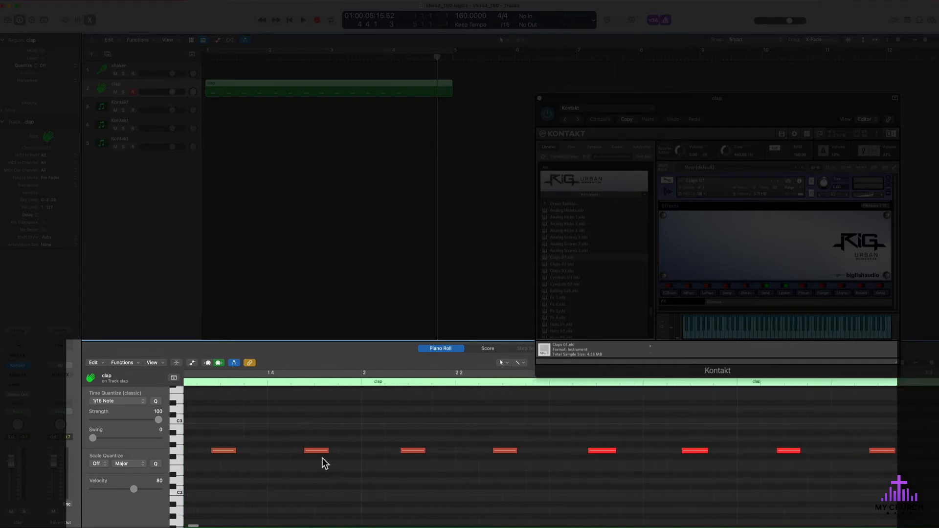
click(218, 450)
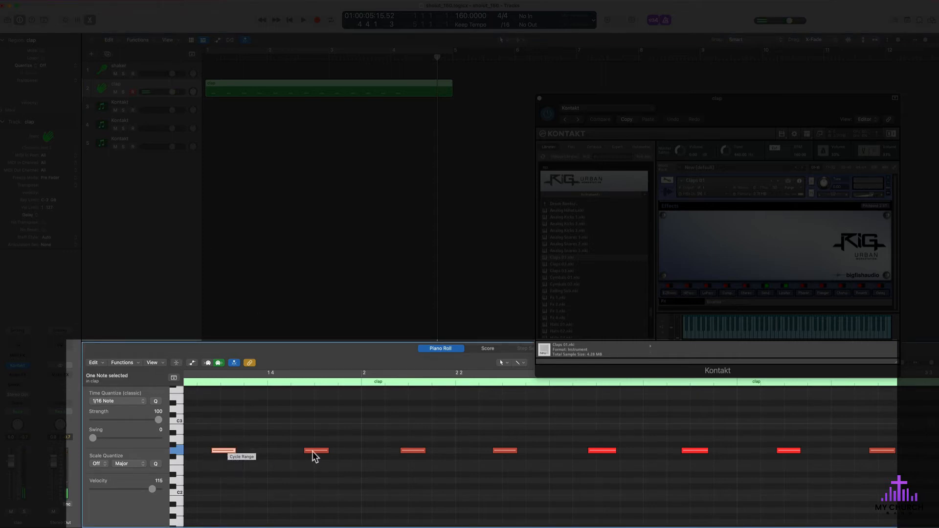
click(256, 414)
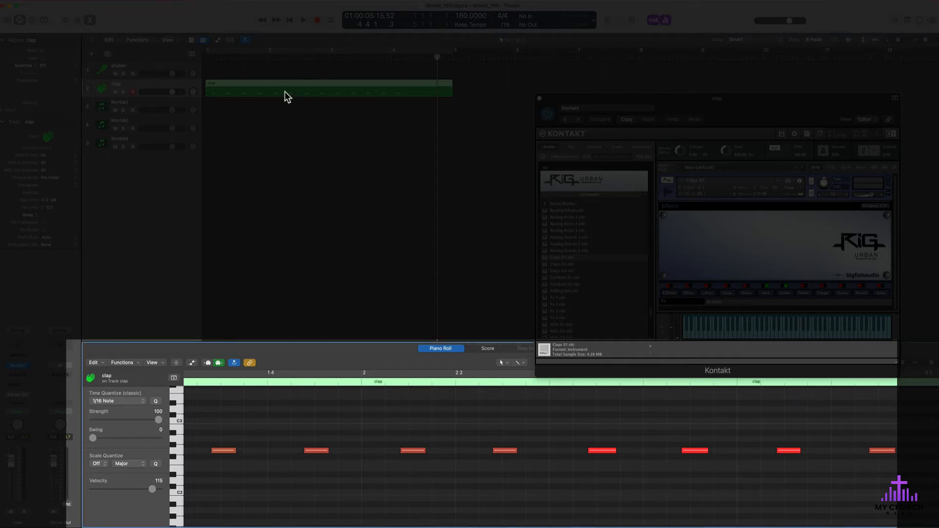
Set the clap region's quantize to 1/16 Note
click(274, 85)
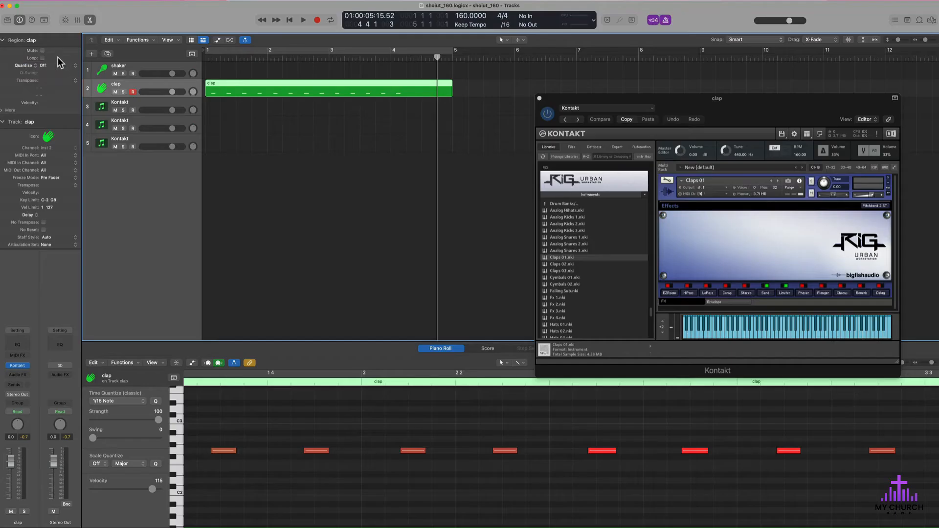
click(55, 65)
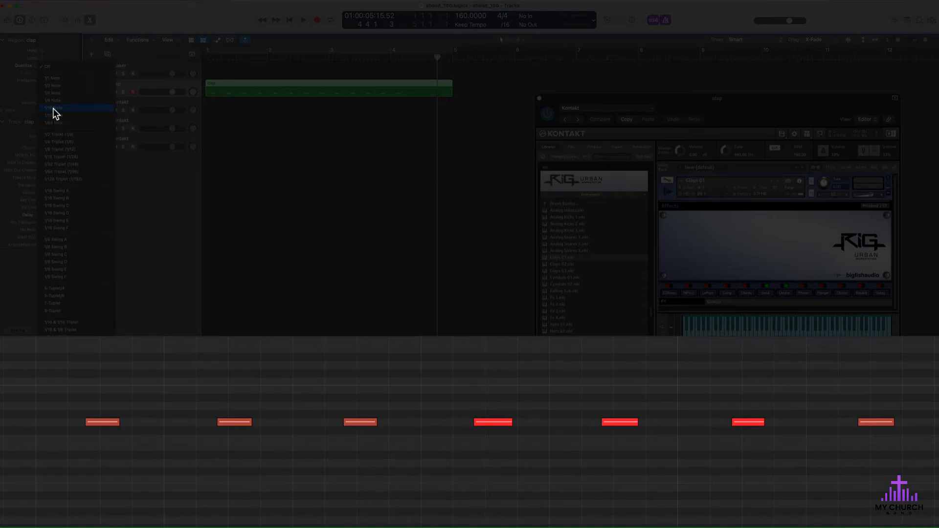
click(54, 108)
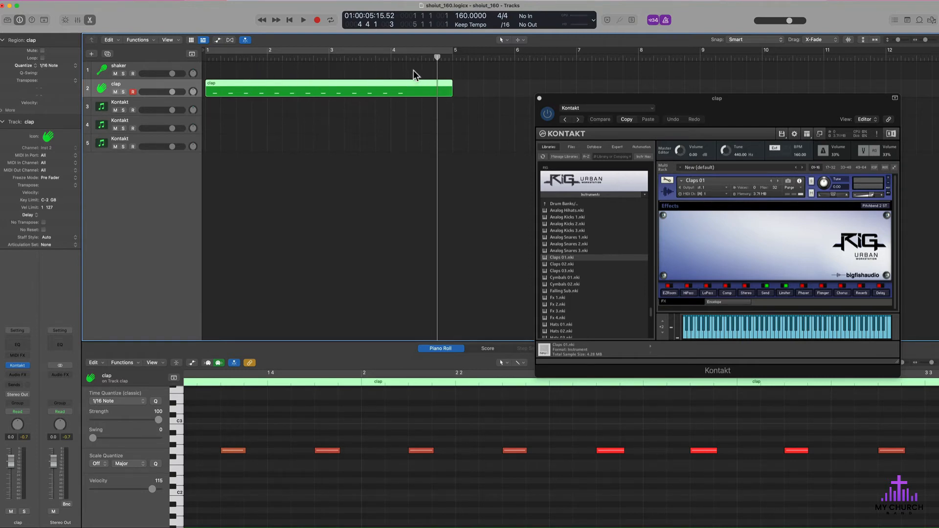
Record the missing claps in bar 4 on the clap track to complete the four-bar pattern
click(391, 58)
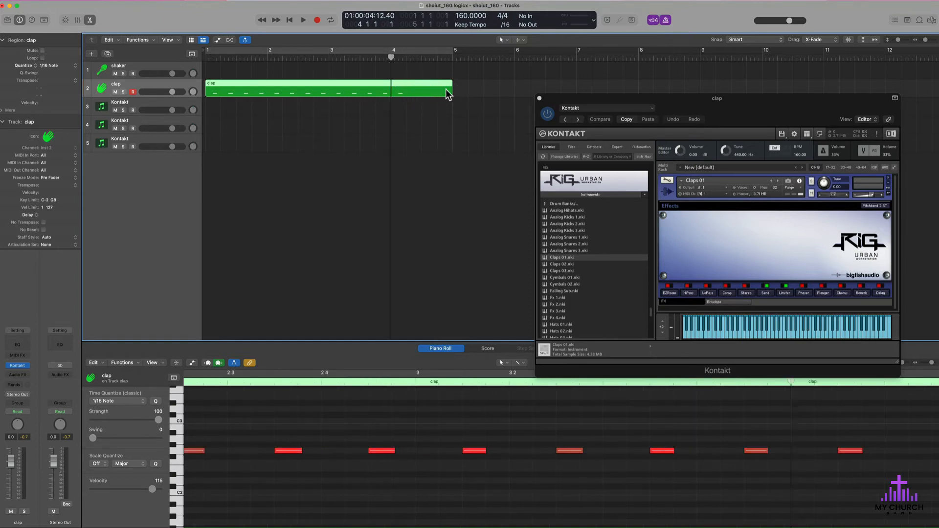
click(282, 59)
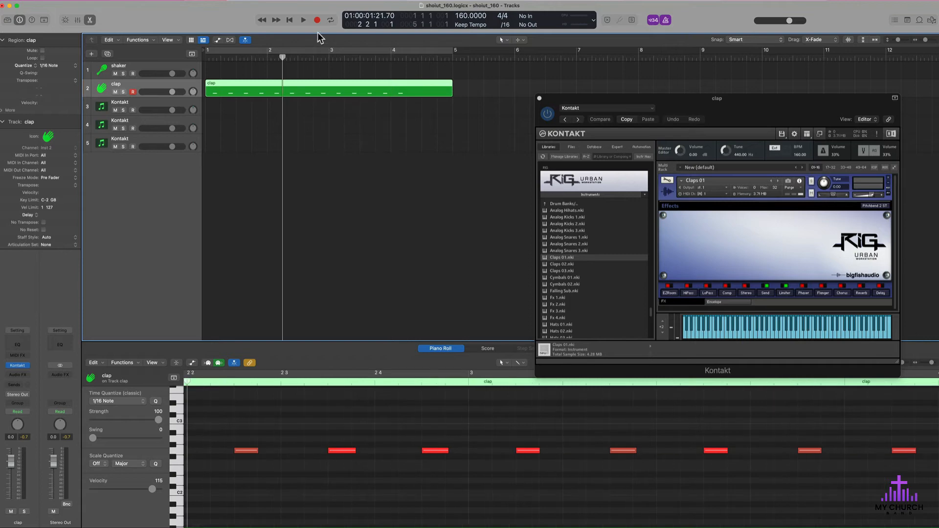
key(space)
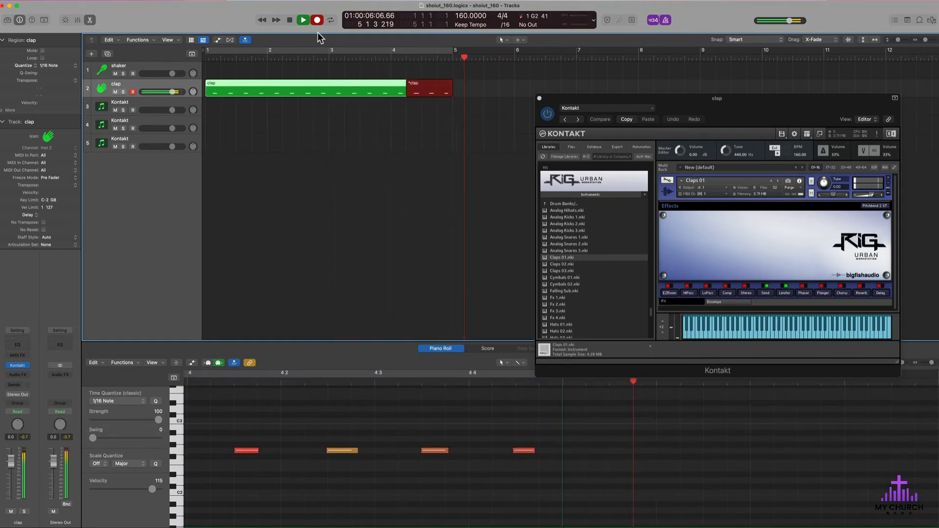
key(space)
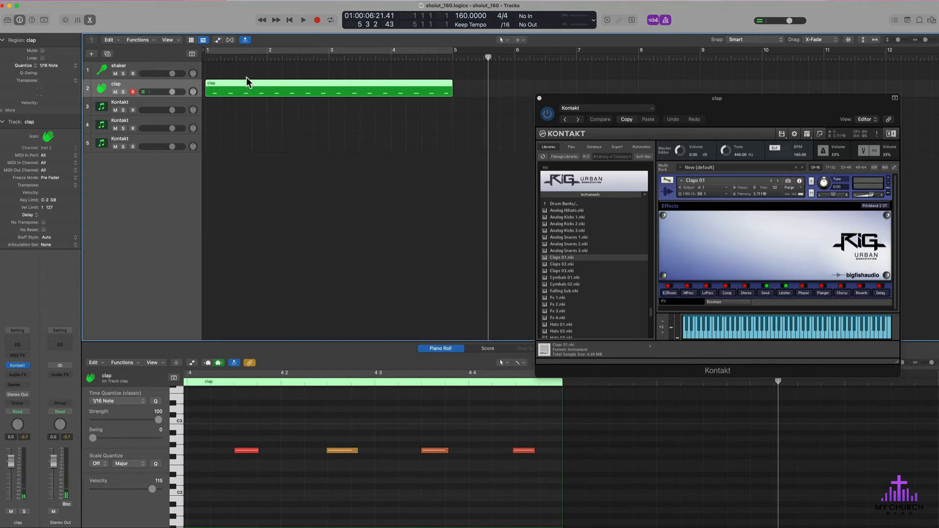
Turn on cycling from bar 1 to bar 5 and play back the clap pattern in the loop
click(412, 49)
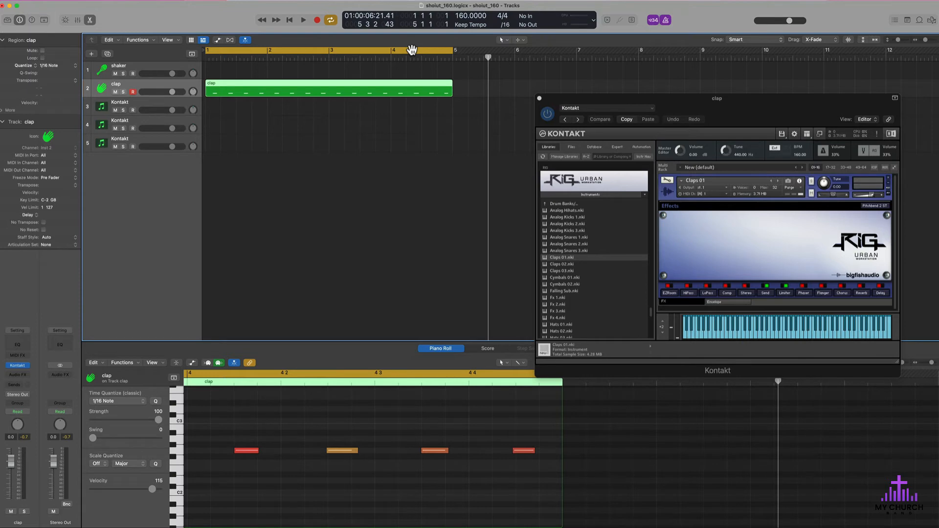
click(426, 51)
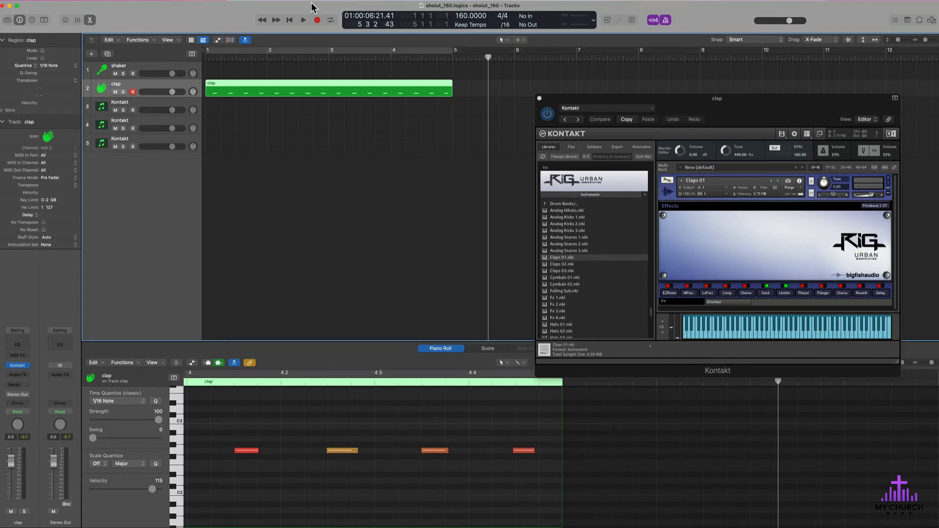
click(335, 21)
click(366, 51)
click(365, 49)
key(space)
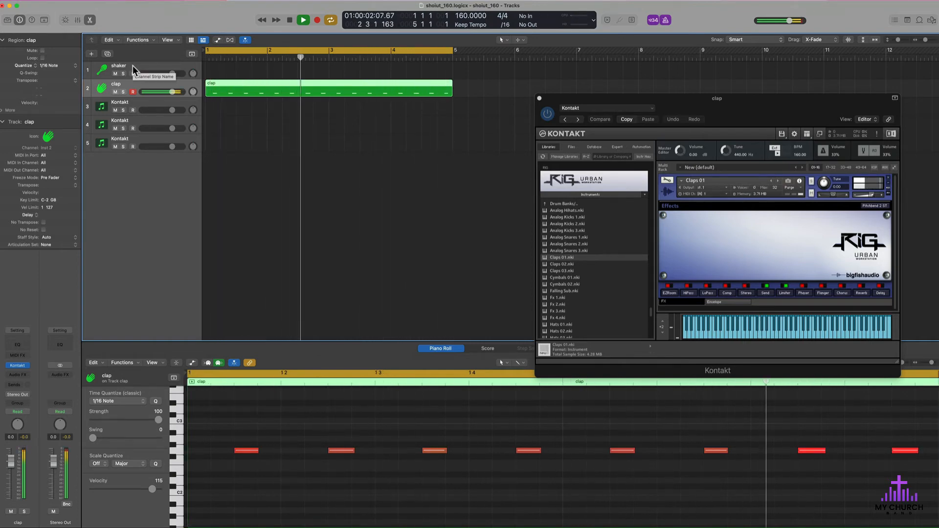
Switch to the shaker track, rehearse its part against the looping claps, and return to bar 1
click(133, 69)
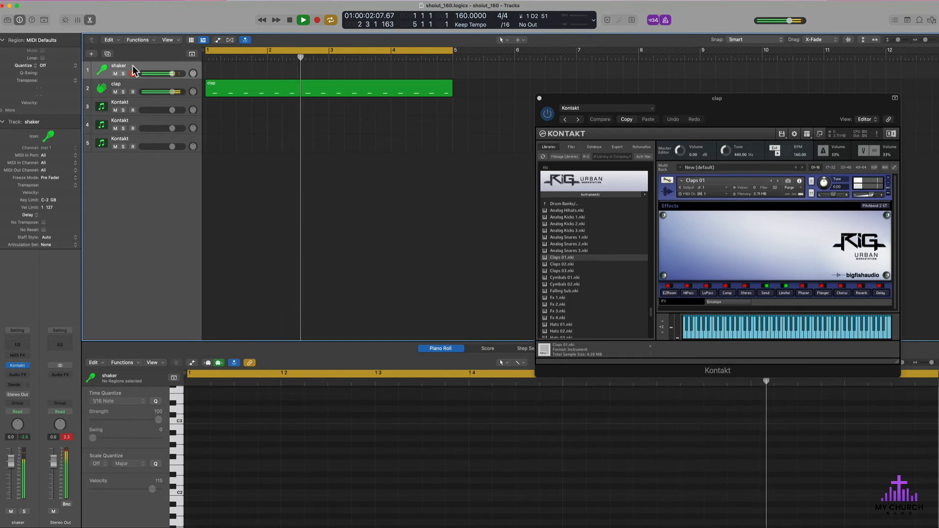
key(space)
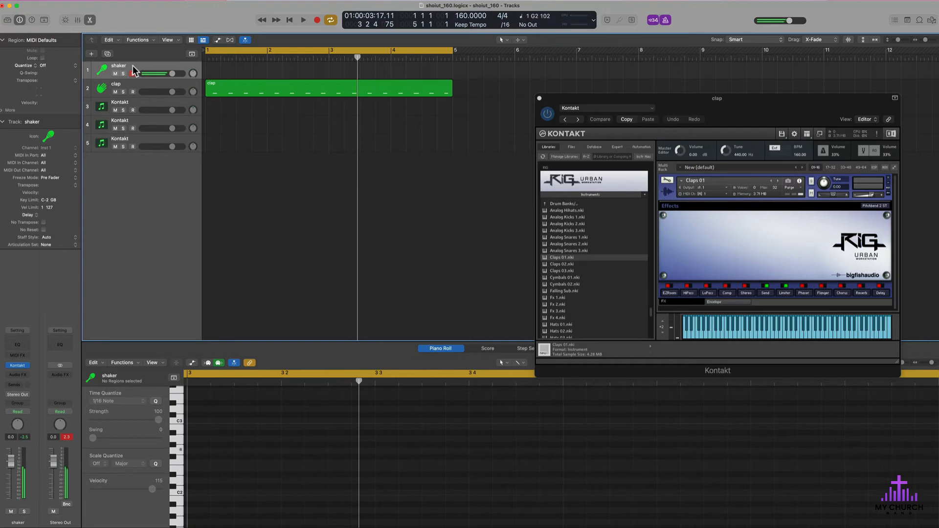
key(Return)
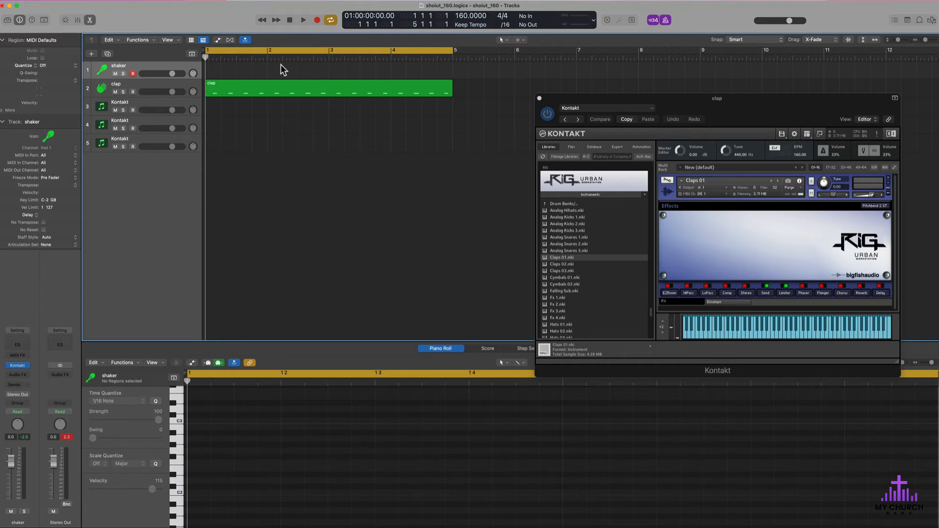
Record a four-bar shaker pattern from bar 1 on the shaker track over the cycled claps
click(317, 21)
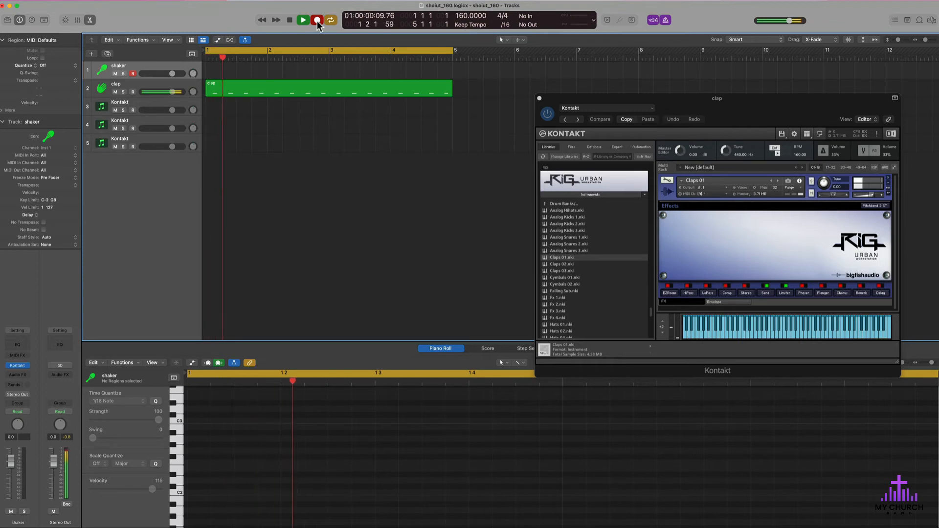
key(space)
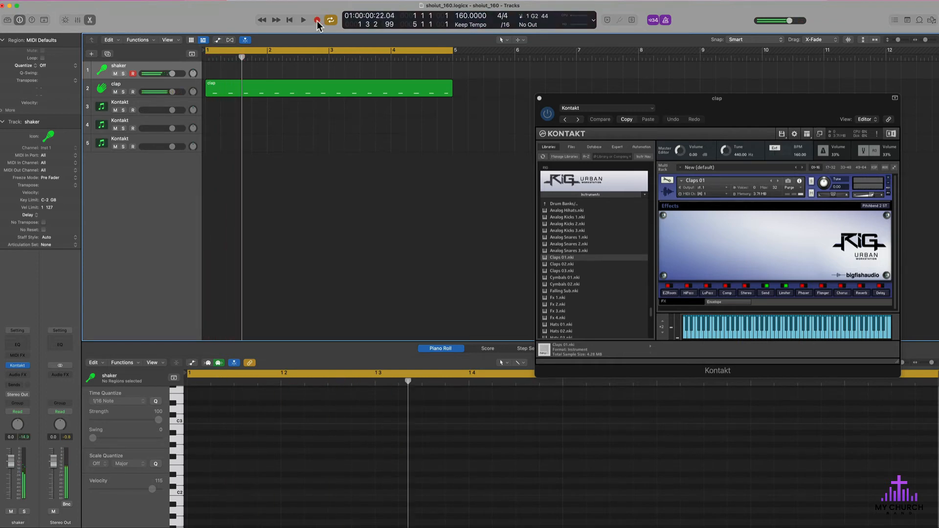
key(Return)
click(317, 21)
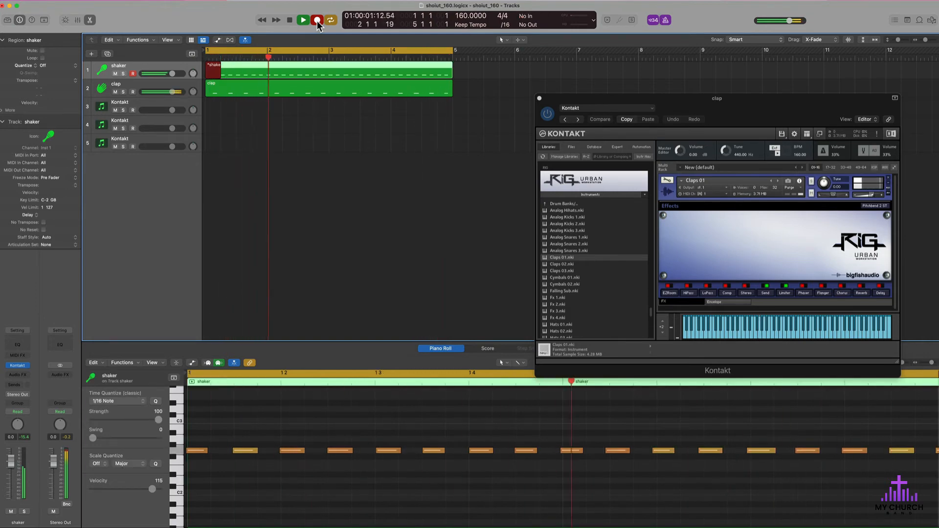
key(space)
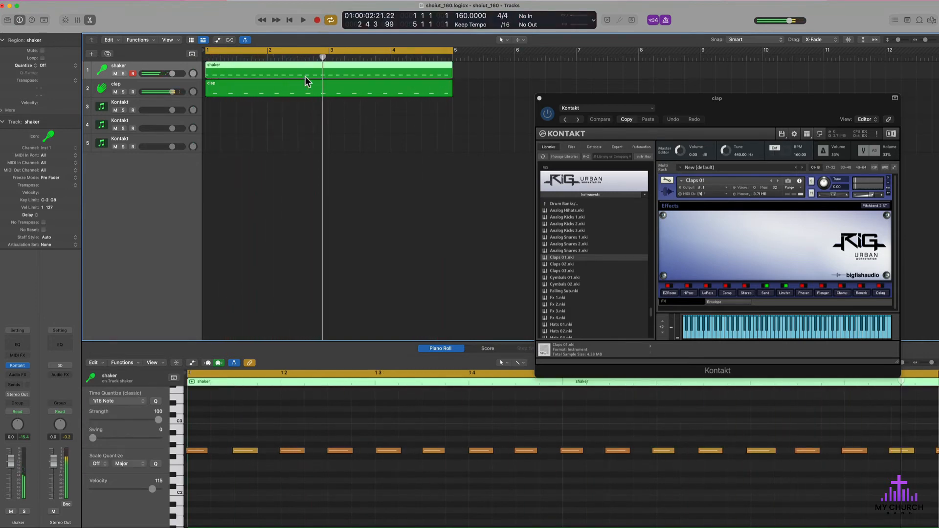
Recolor the shaker region dark green so it stands out from the clap region
click(252, 67)
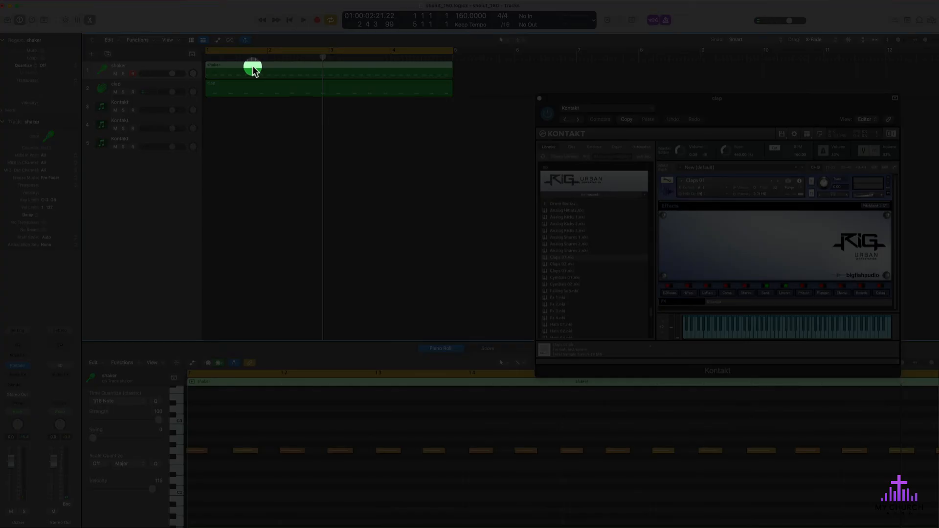
click(254, 88)
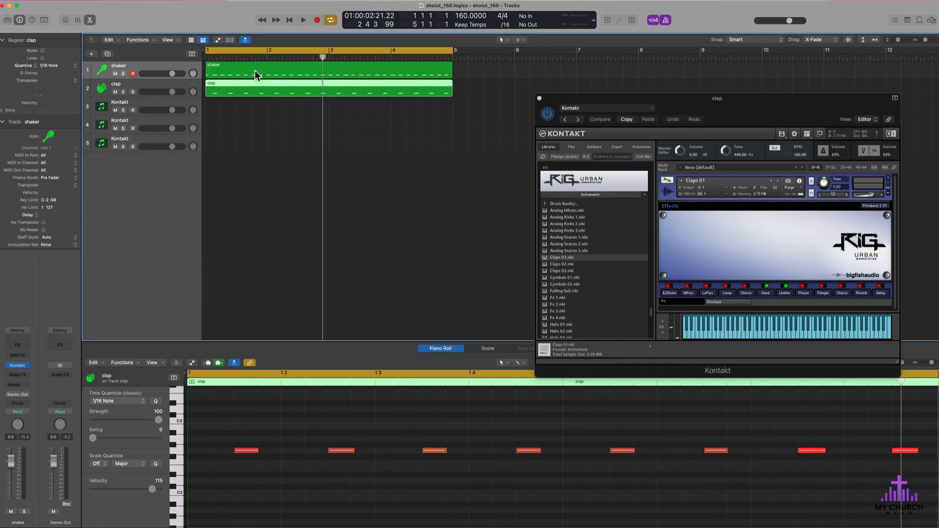
click(255, 73)
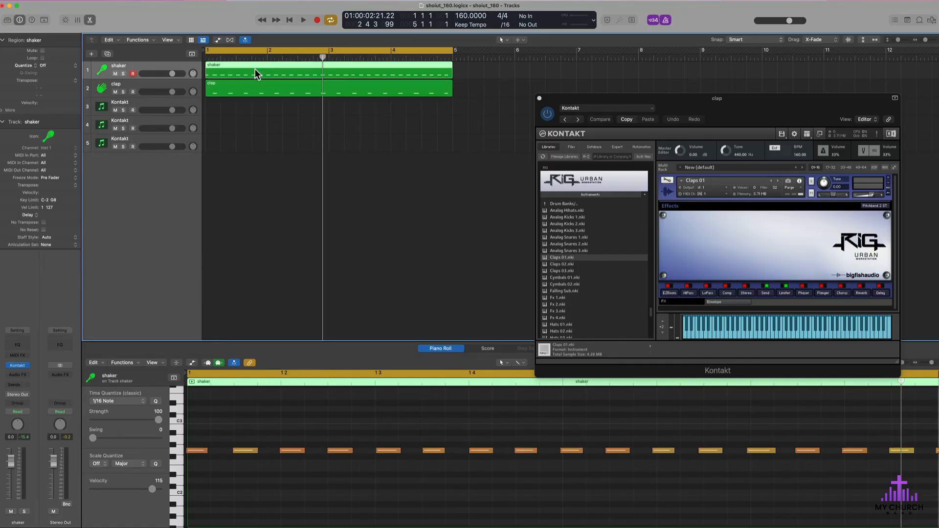
key(alt+c)
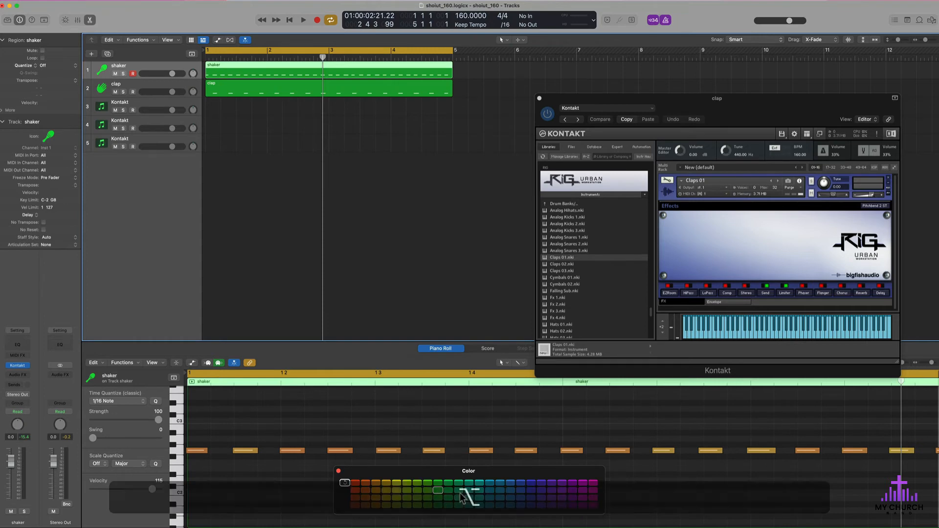
click(340, 180)
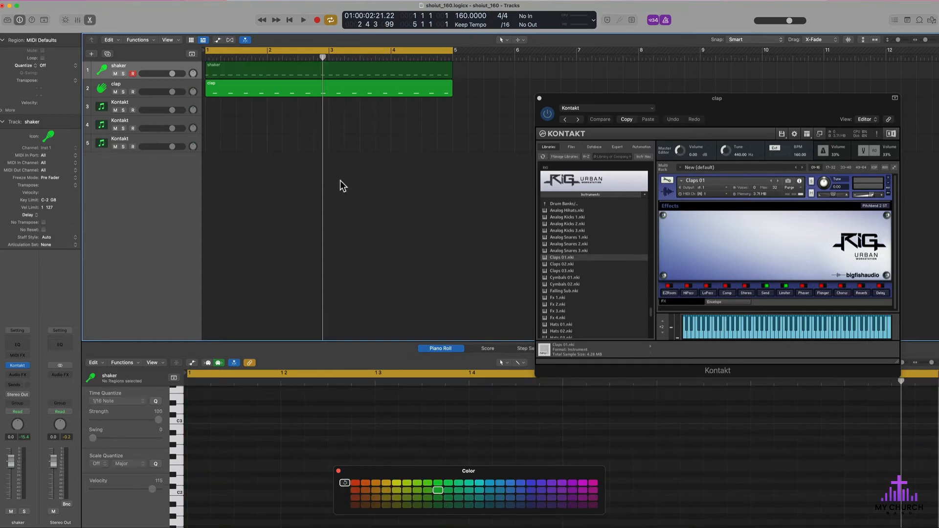
click(282, 71)
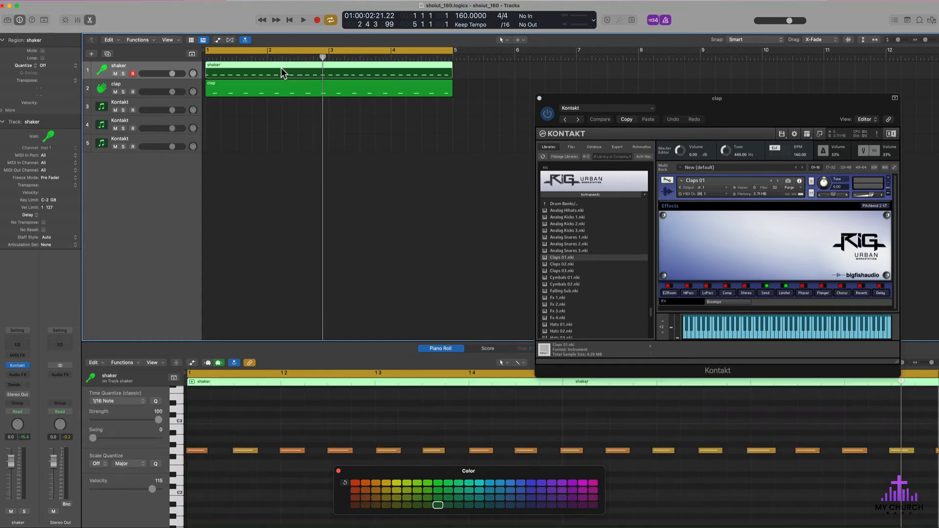
Examine up close how the recorded shaker notes line up with the piano roll grid
scroll(230, 409, down, 10)
scroll(231, 418, up, 8)
click(232, 418)
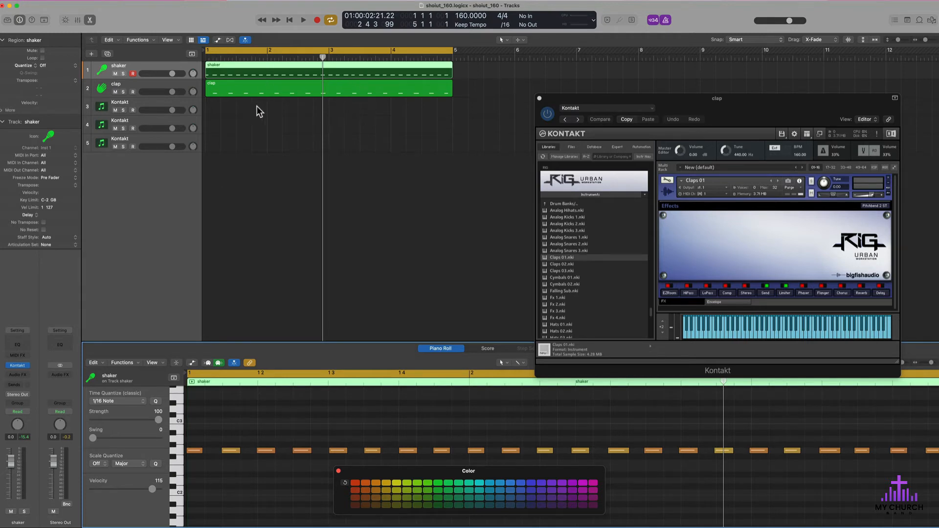
key(super+Right)
key(super+Right)
key(super+Right)
key(super+Right)
key(super+Right)
key(super+Right)
key(super+Right)
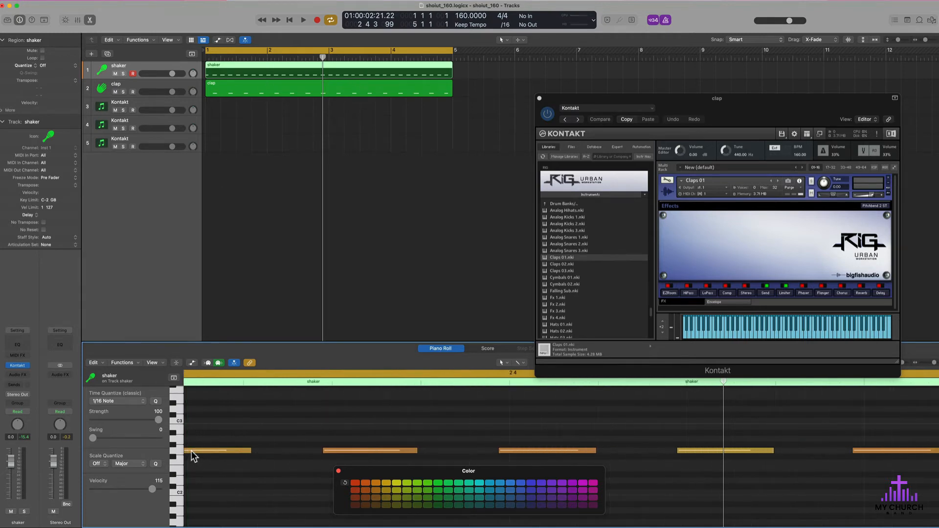
scroll(192, 451, left, 15)
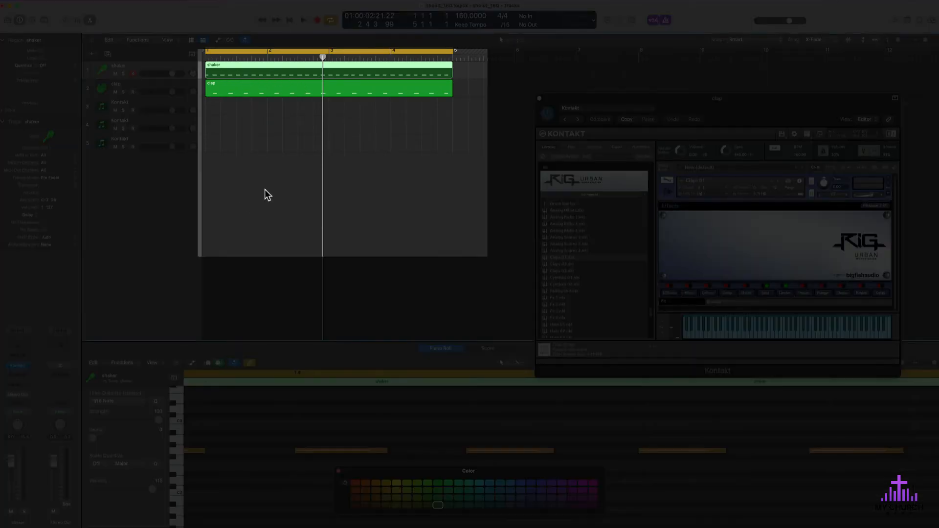
Compare the clap and shaker regions, and set the shaker region's quantize to 1/16 Note
click(265, 195)
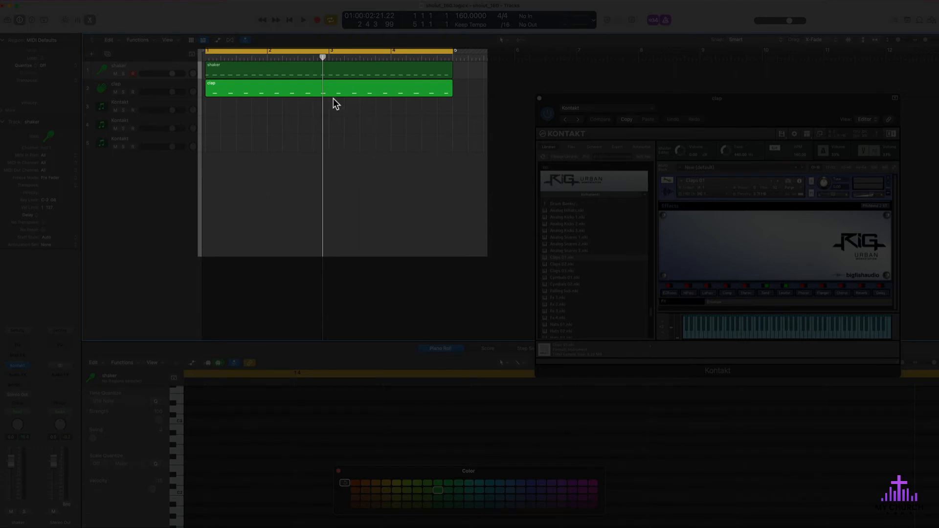
click(365, 84)
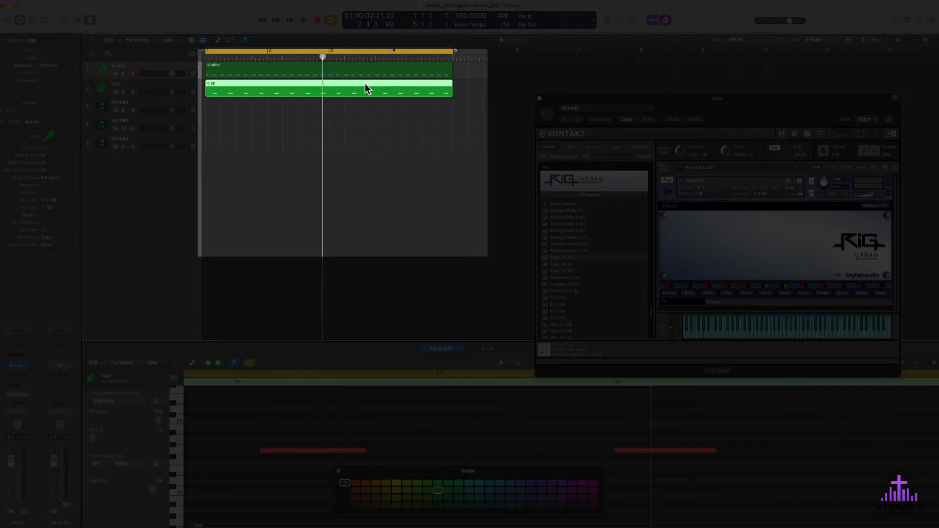
click(376, 178)
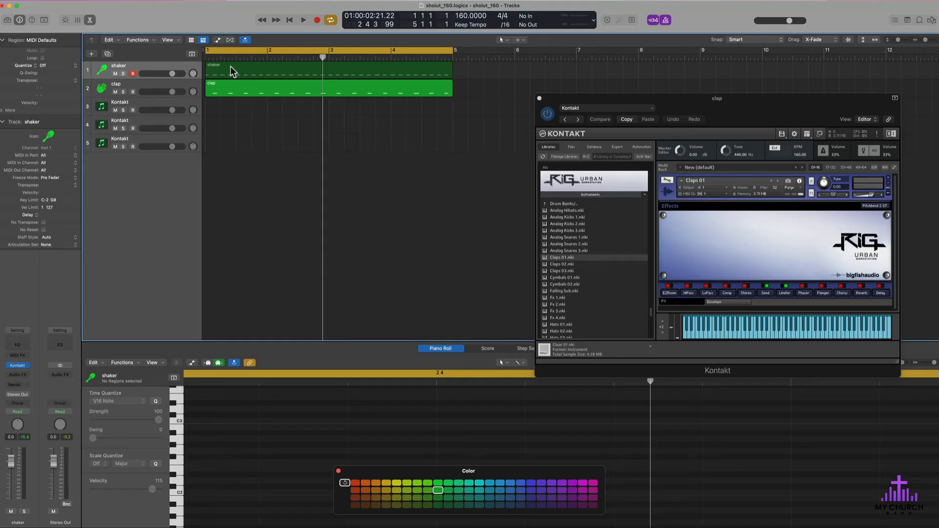
click(231, 69)
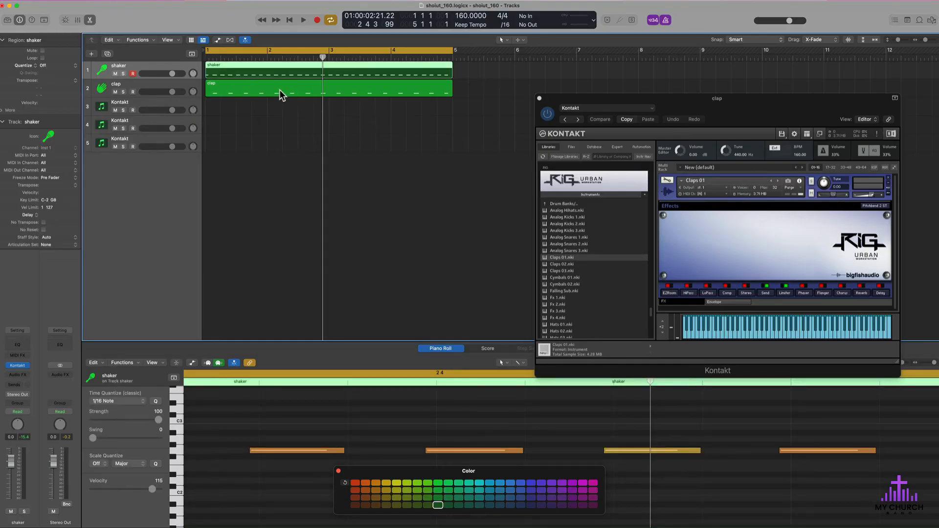
click(280, 90)
click(233, 71)
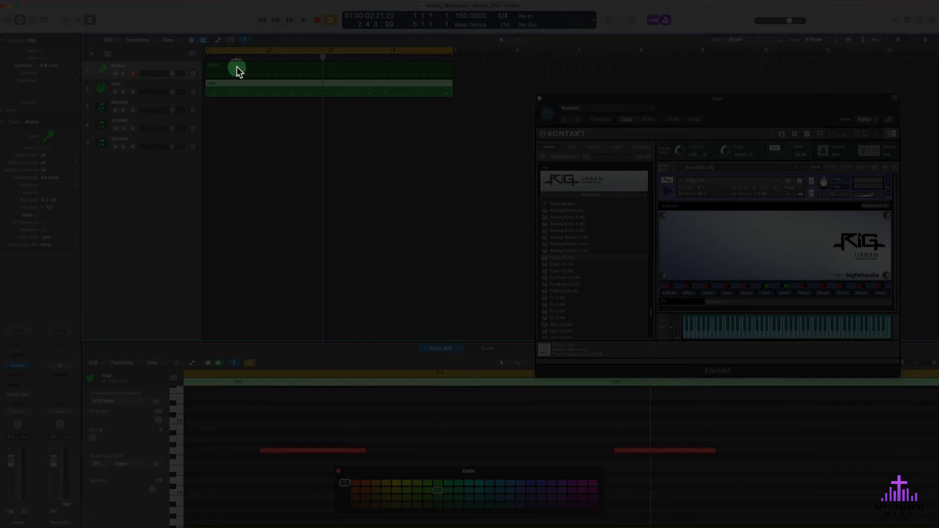
click(45, 65)
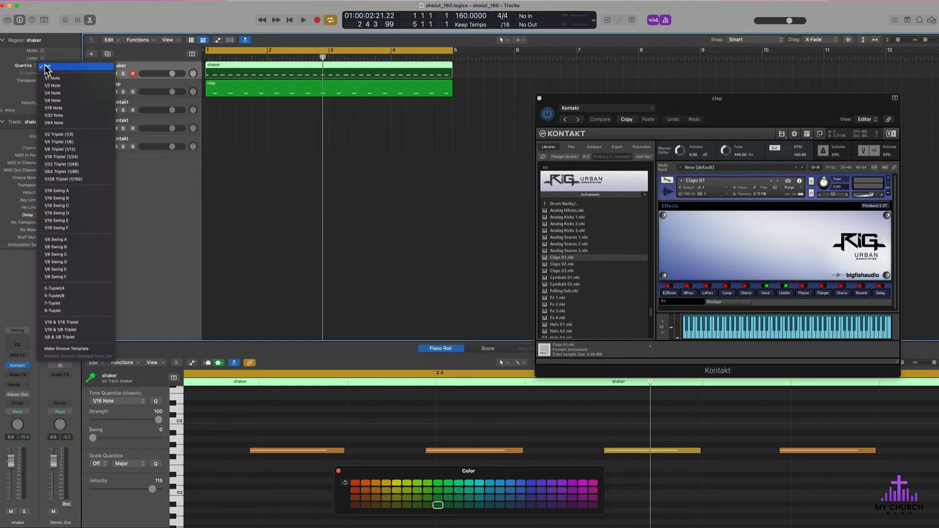
click(61, 109)
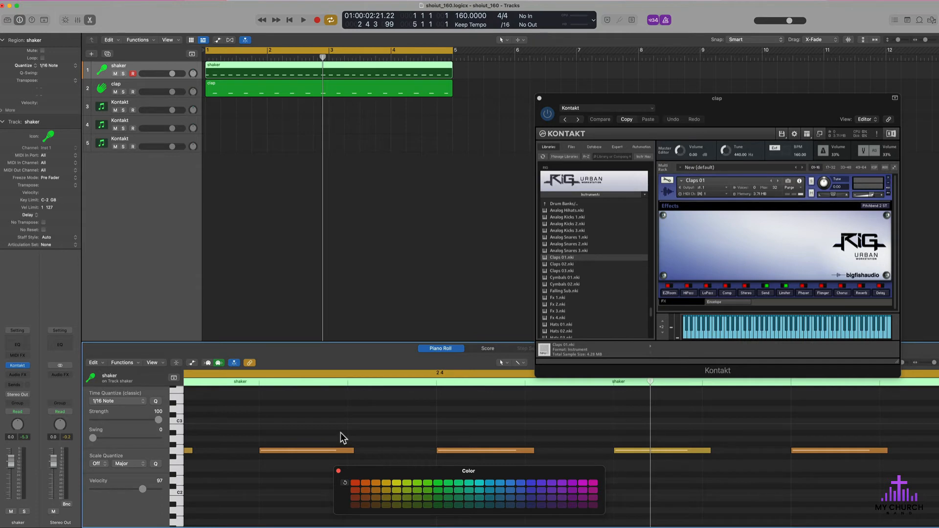
Select all notes in the shaker region and shorten them together to less than half their length
key(super)
key(super)
key(super+a)
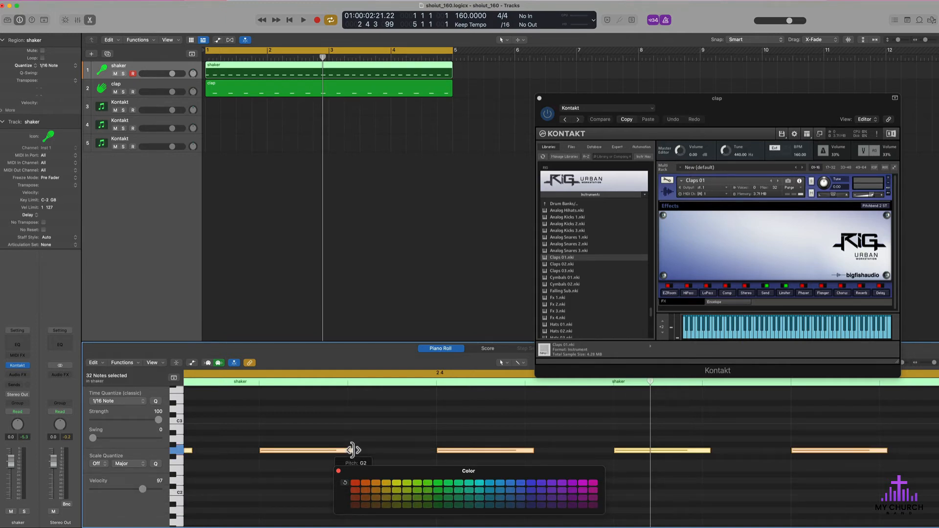
drag(351, 450, 297, 449)
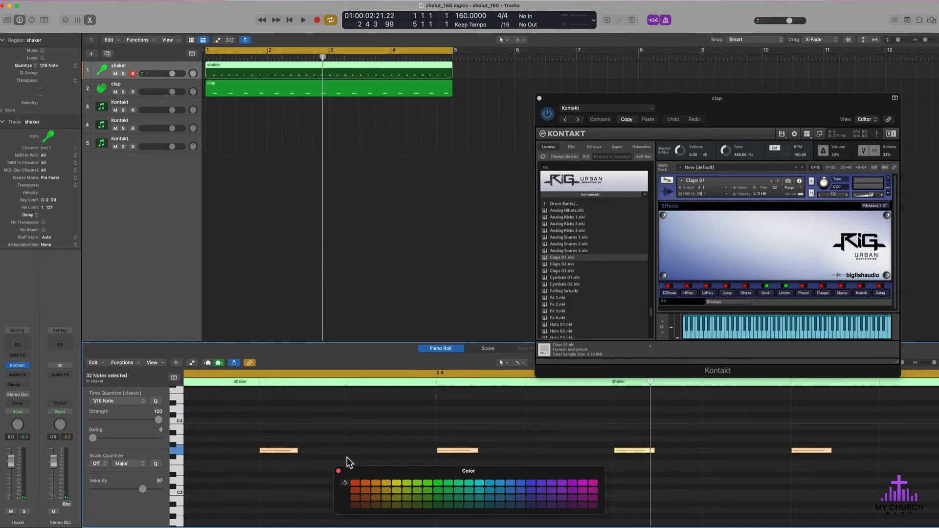
Copy the selected shaker notes one sixteenth later to fill the gaps between them, and play back the loop
key(super+Left)
key(super+Left)
key(super+Left)
key(super+Left)
key(super+Left)
key(super+Left)
key(super+Left)
key(super+Left)
key(super+Left)
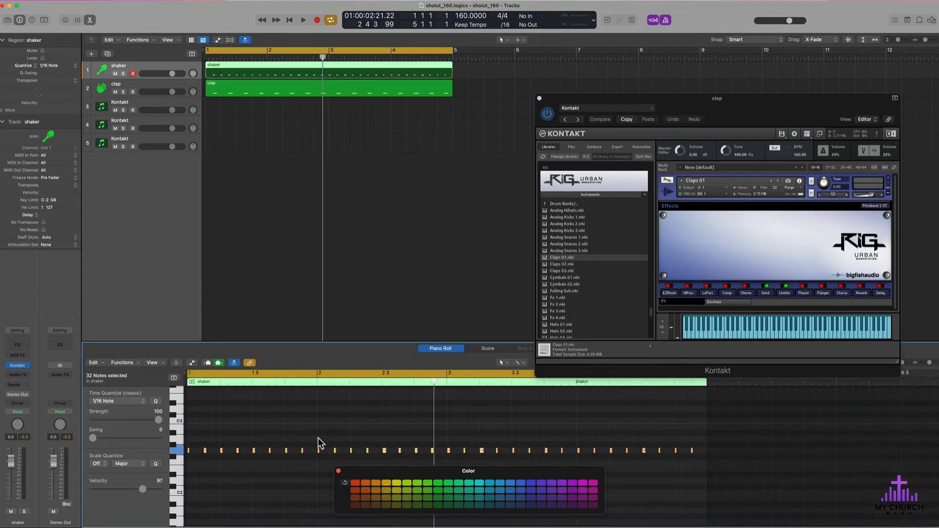
key(super+Right)
key(super+Right)
key(super+Right)
key(super+Right)
scroll(300, 433, left, 2)
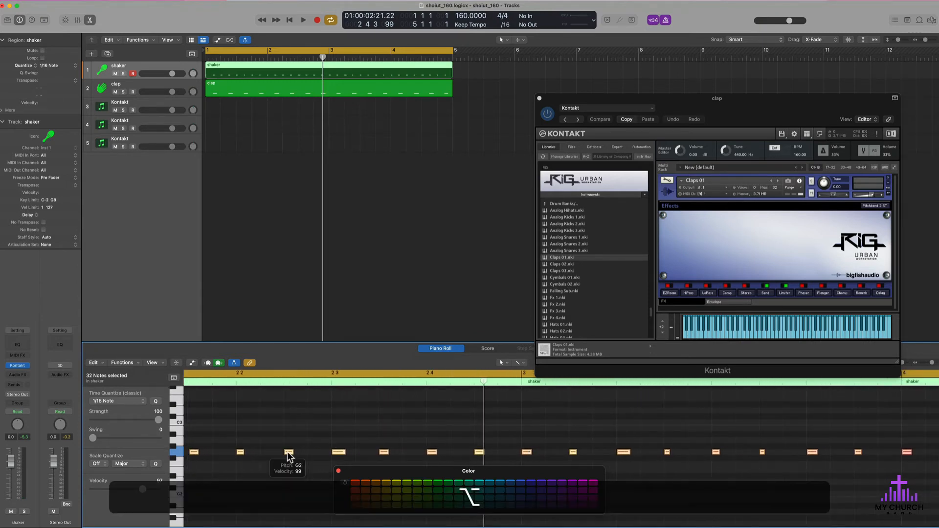
drag(287, 453, 311, 454)
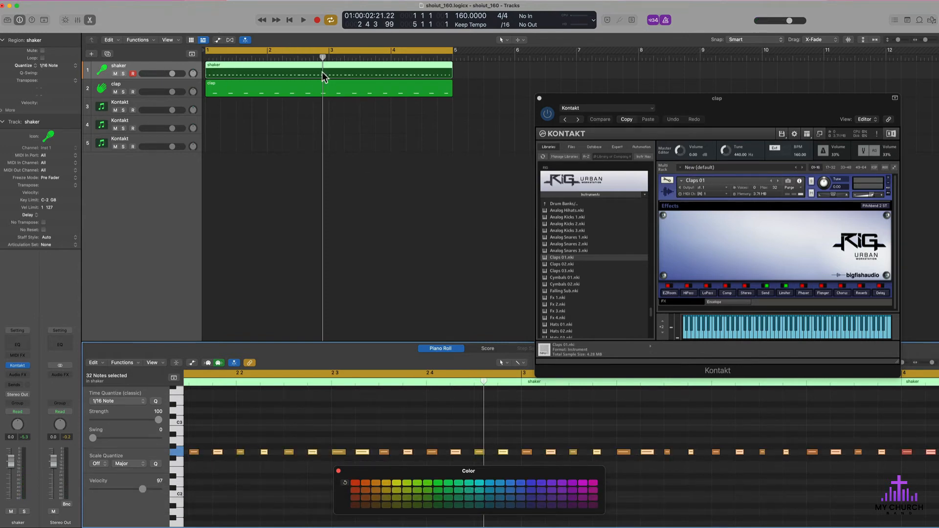
key(space)
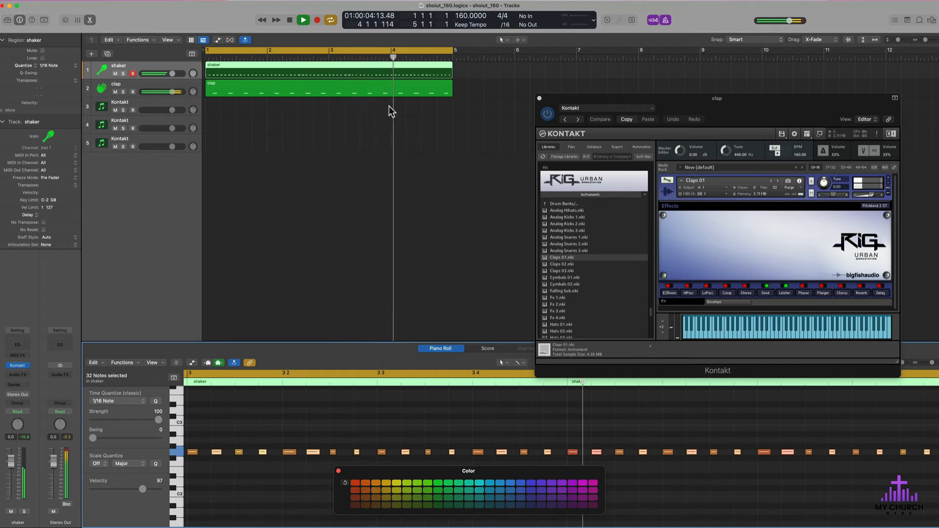
key(space)
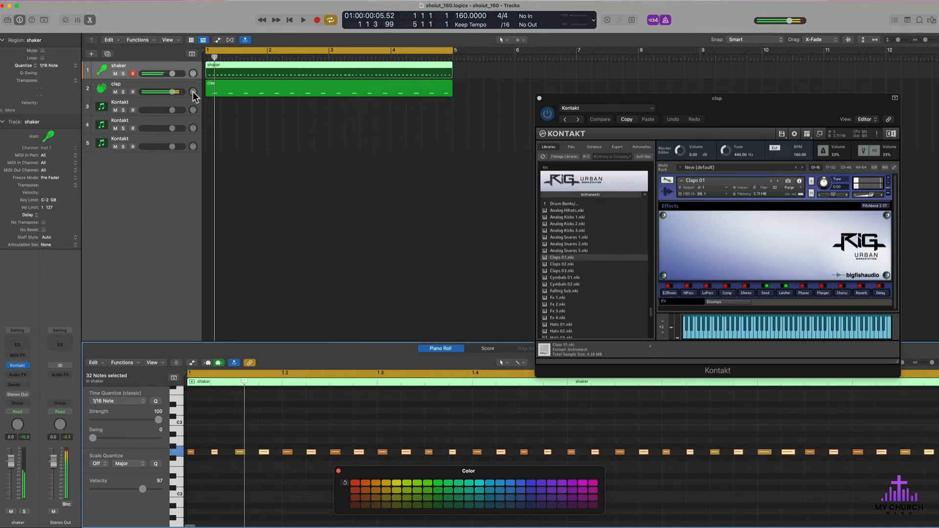
Rename track 3 as conga and give it the conga drums icon from the Percussion category
click(131, 102)
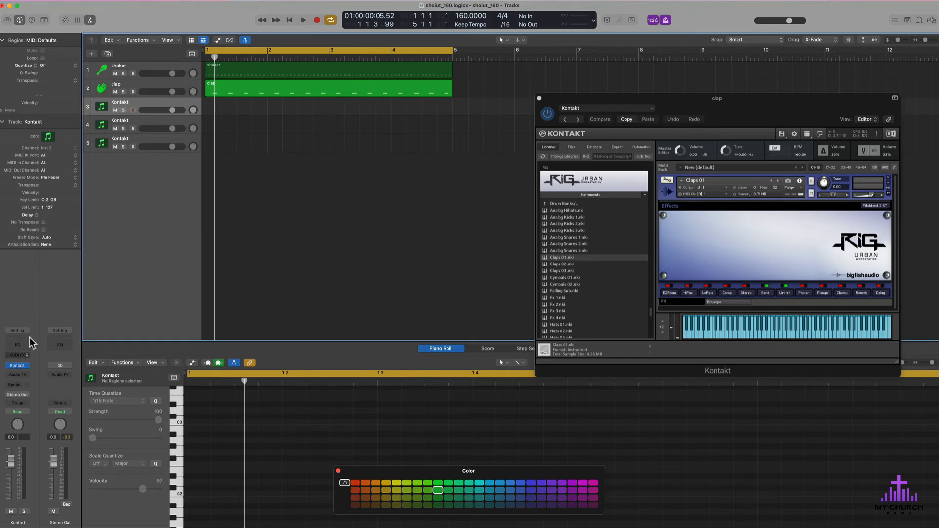
double_click(123, 102)
text(conga)
key(Return)
click(48, 137)
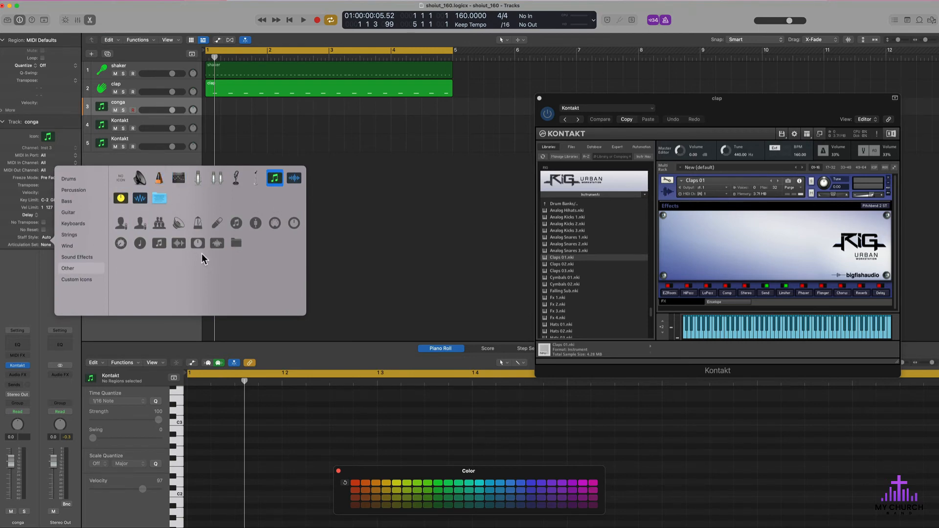
click(73, 191)
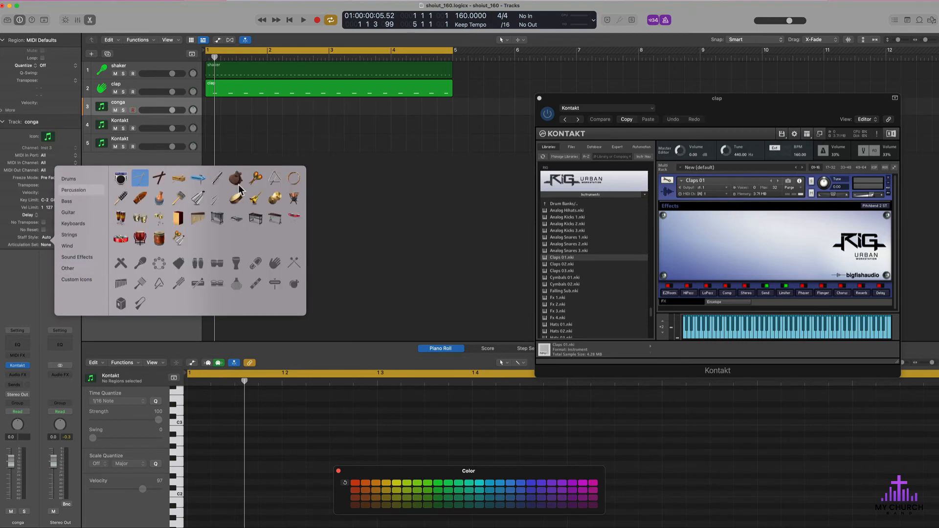
click(119, 220)
click(293, 98)
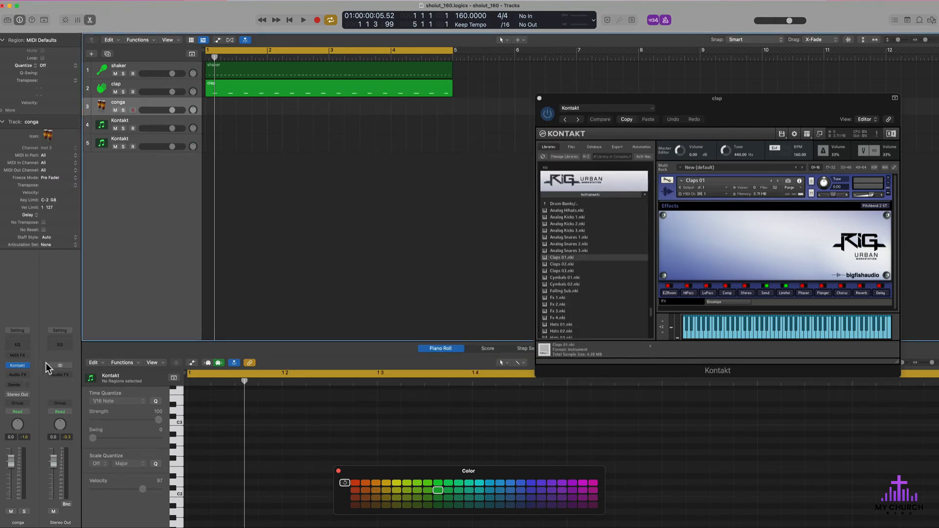
Replace Kontakt on the conga track with stereo Superior Drummer 3 and load its Latin Percussion EZX library
click(27, 365)
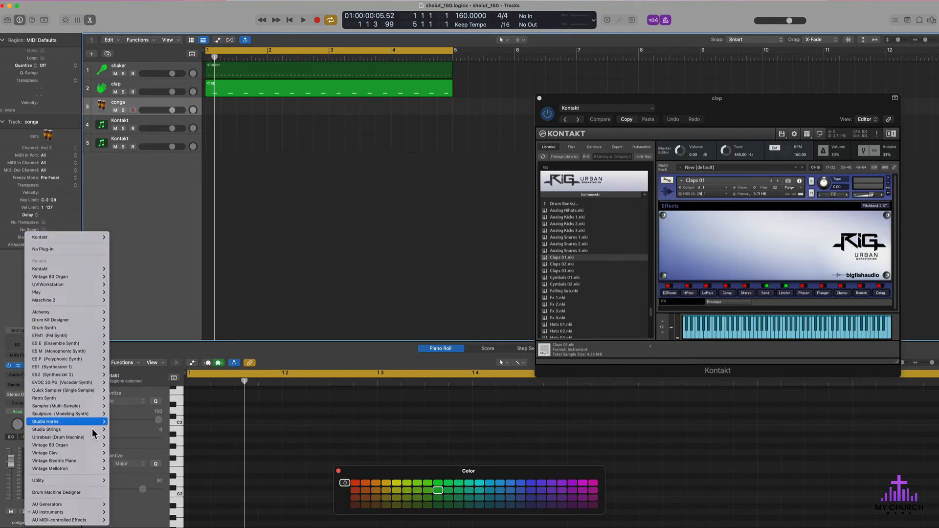
mouse_move(97, 513)
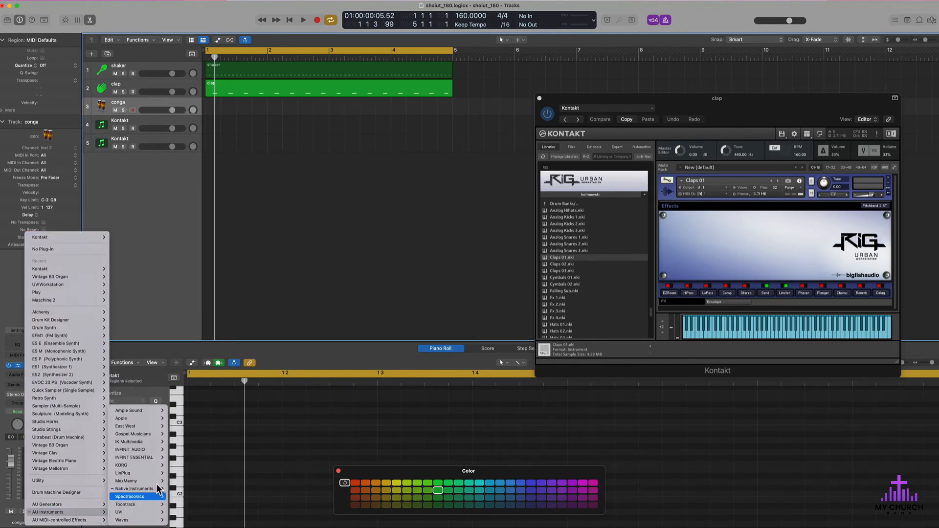
mouse_move(144, 420)
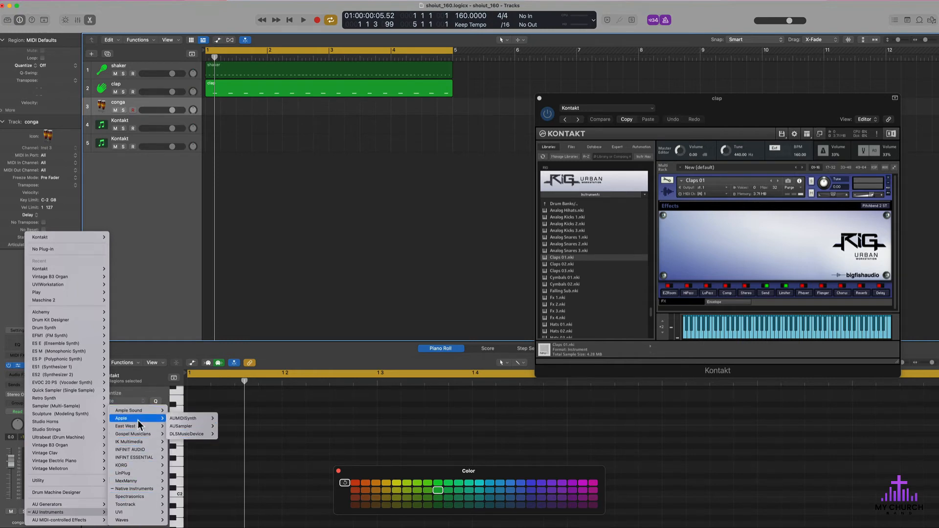
mouse_move(143, 498)
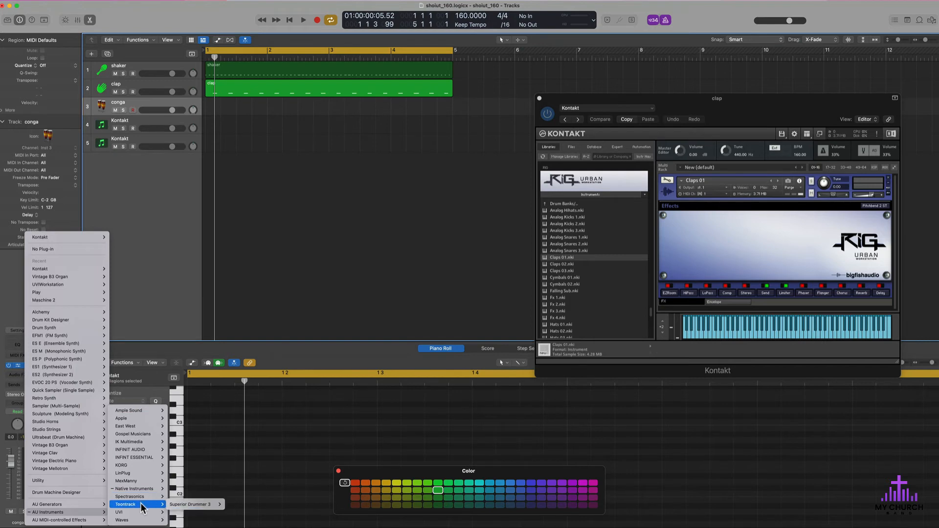
mouse_move(196, 504)
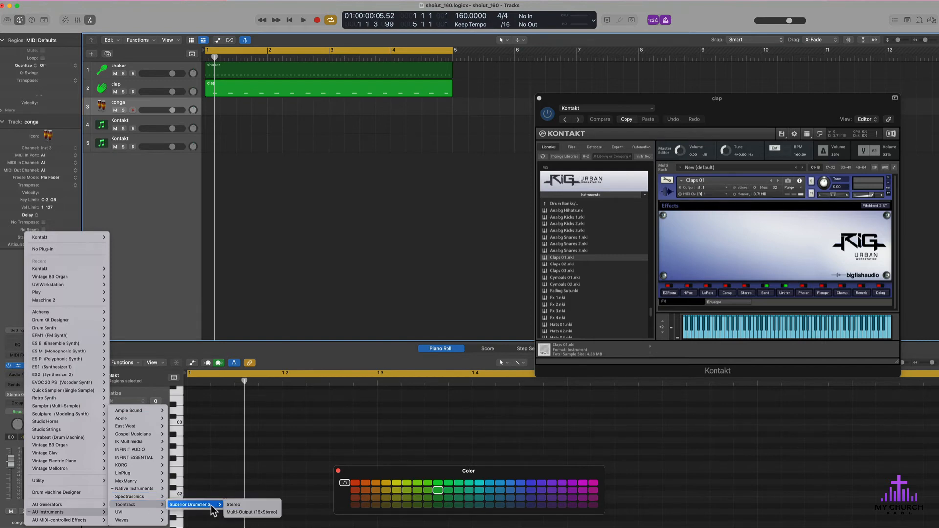
click(241, 505)
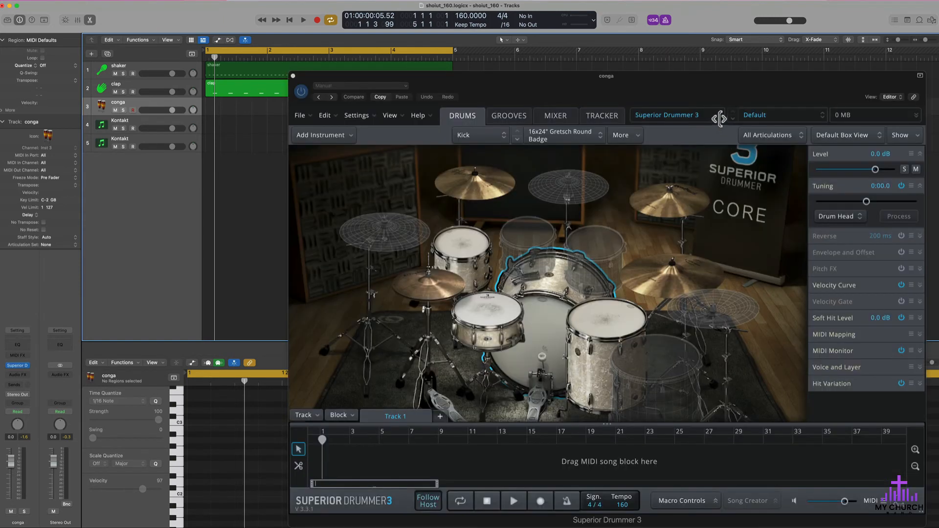
click(718, 117)
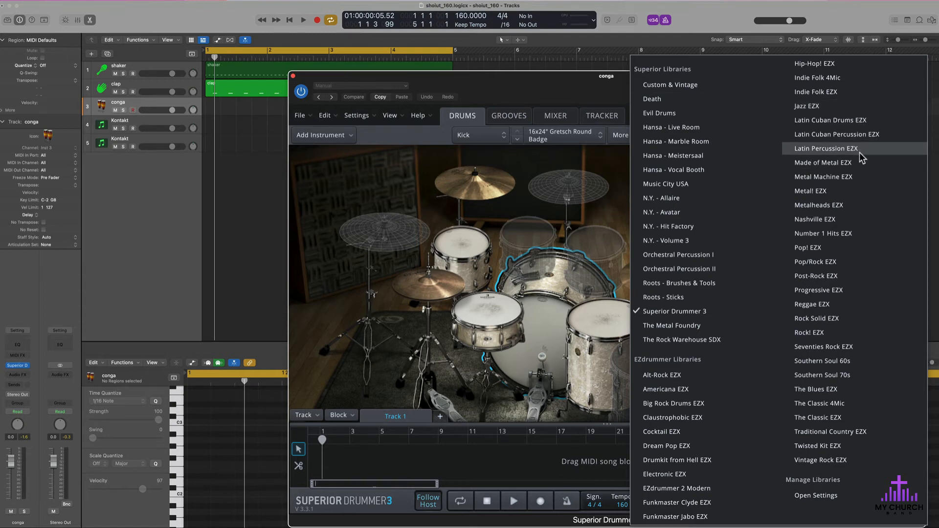
click(827, 149)
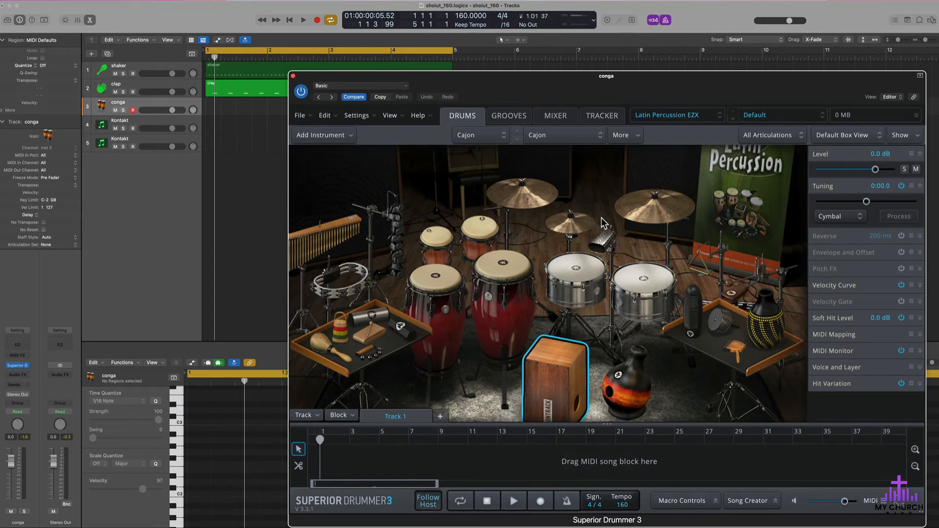
Close the Superior Drummer 3 window and record a four-bar conga part on the conga track from bar 1
key(Return)
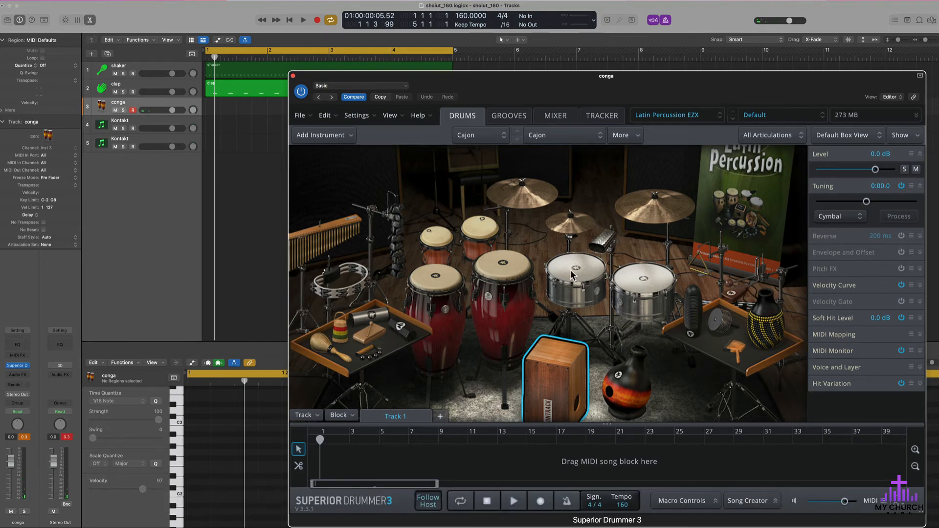
click(253, 145)
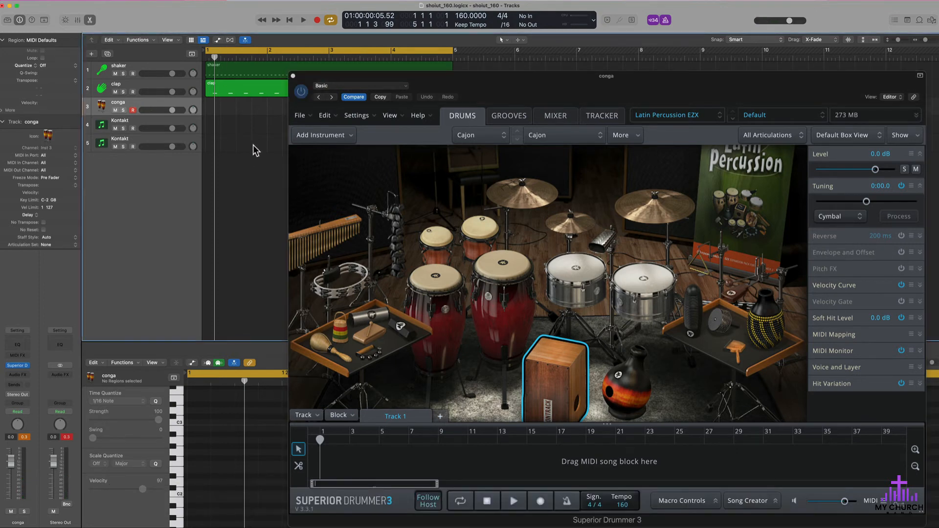
click(294, 76)
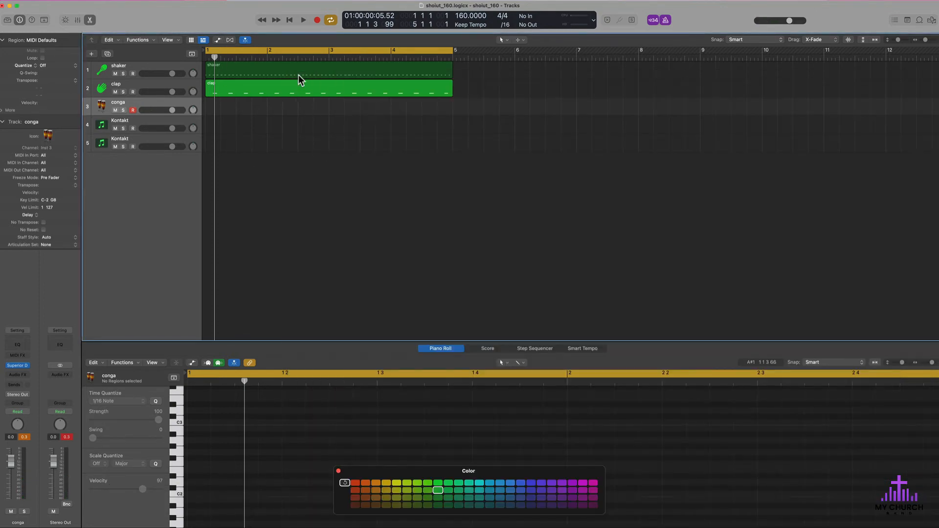
key(Return)
key(r)
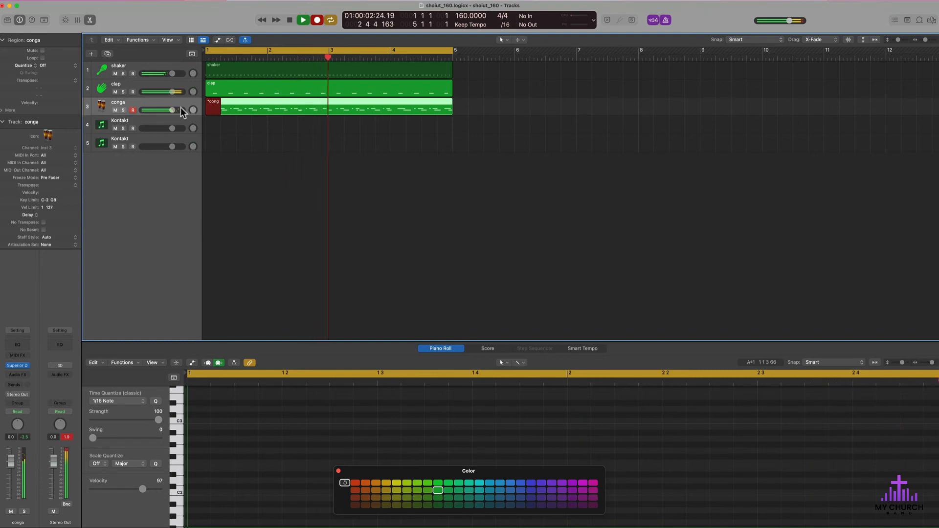
key(space)
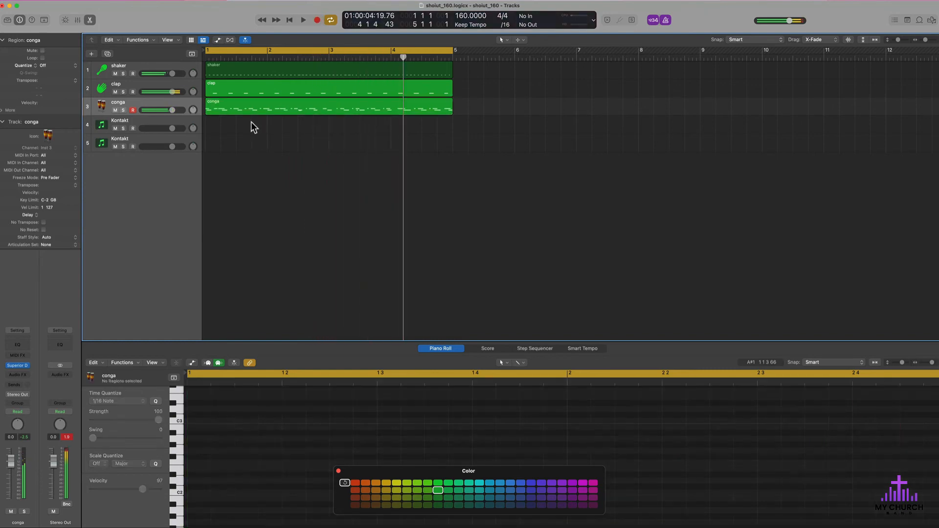
Quantize the recorded conga region to 1/16 Note and play back the loop
click(254, 108)
click(56, 67)
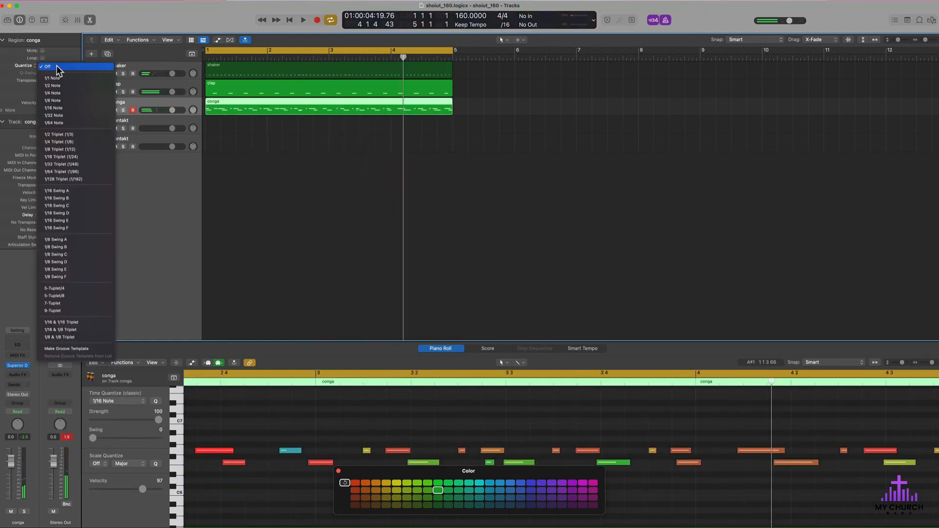
key(Return)
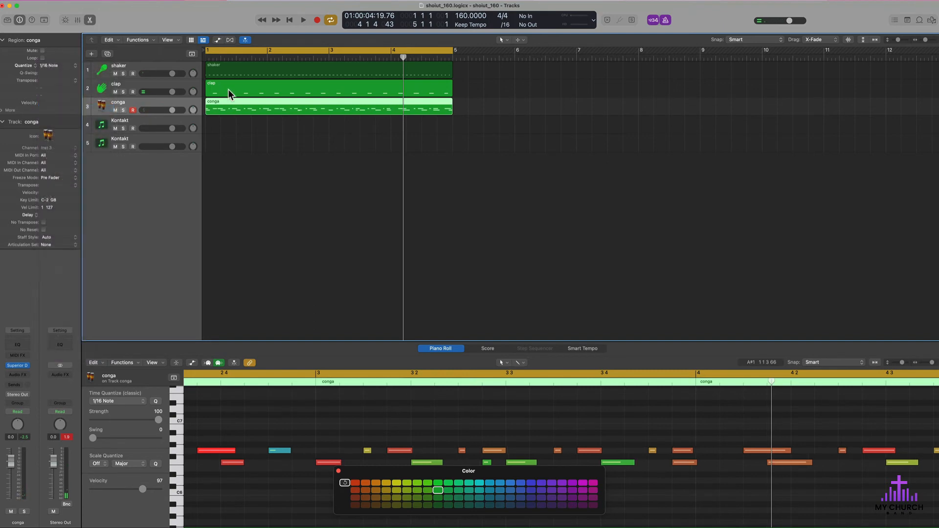
key(space)
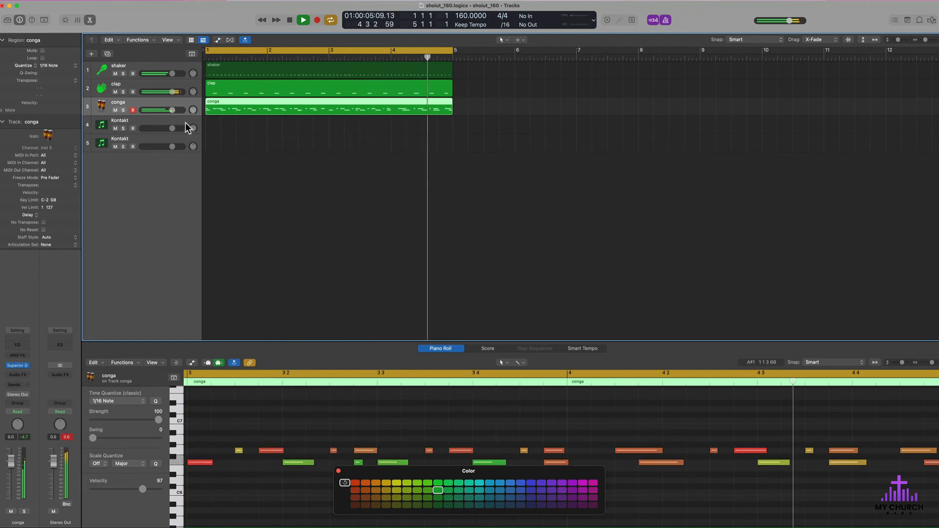
Rename track 4 as tambourine
click(147, 118)
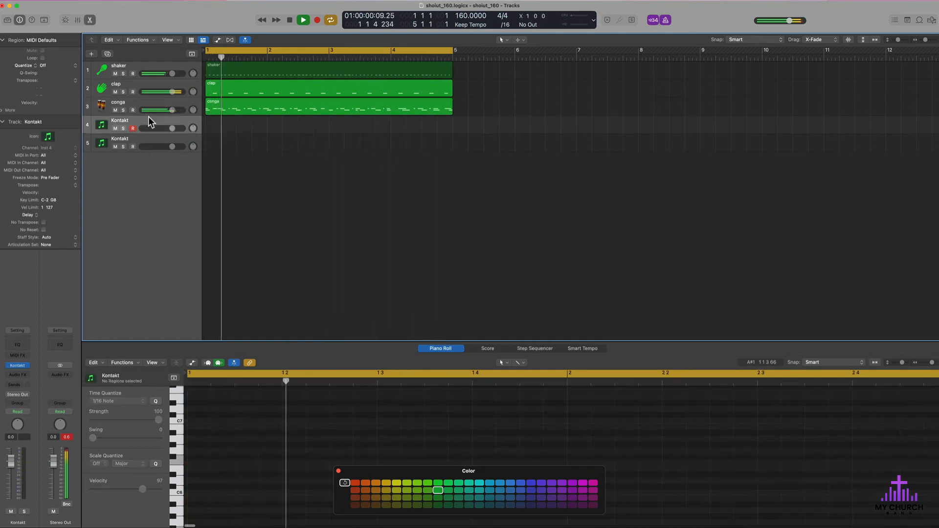
double_click(119, 121)
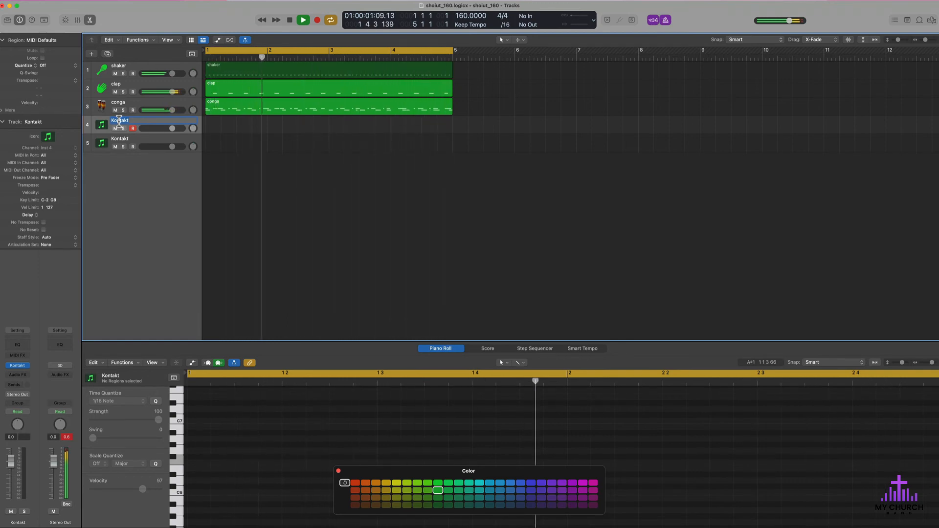
text(tambpourine)
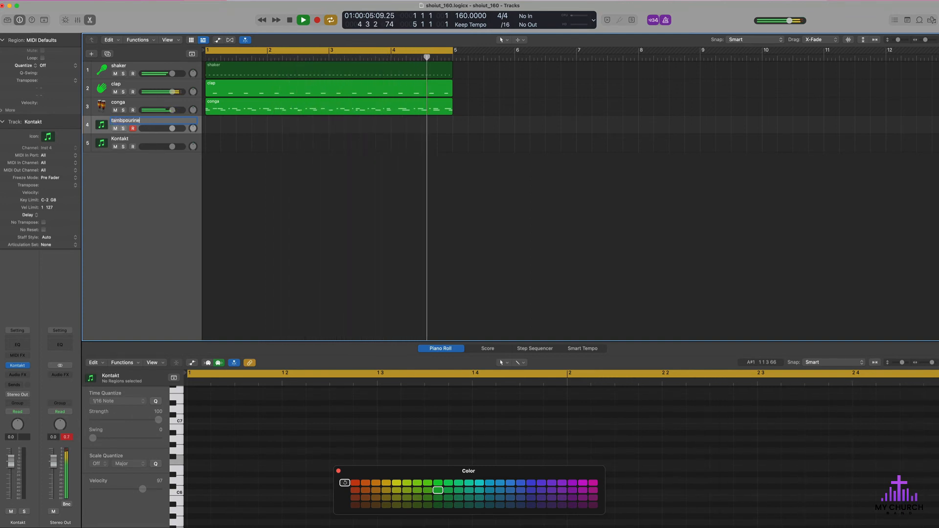
key(BackSpace)
key(BackSpace)
key(BackSpace)
key(BackSpace)
key(BackSpace)
key(BackSpace)
key(BackSpace)
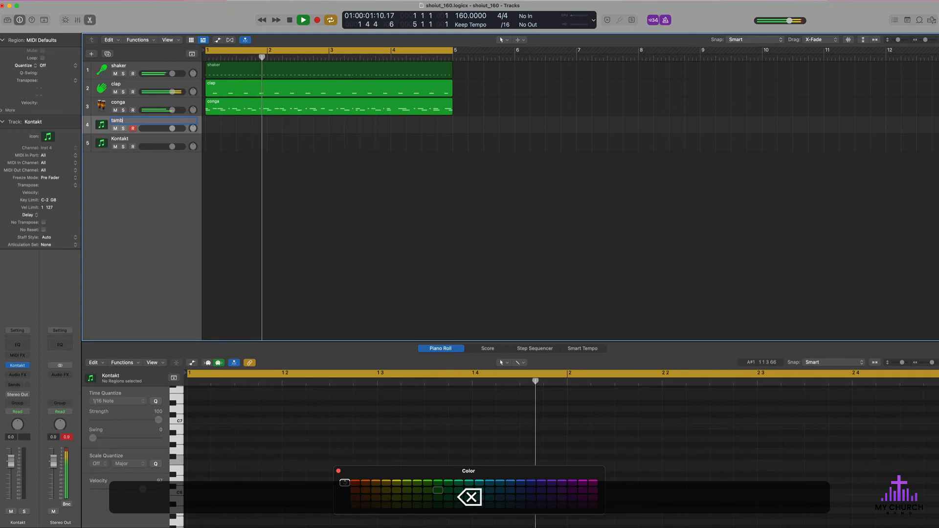
text(ourine)
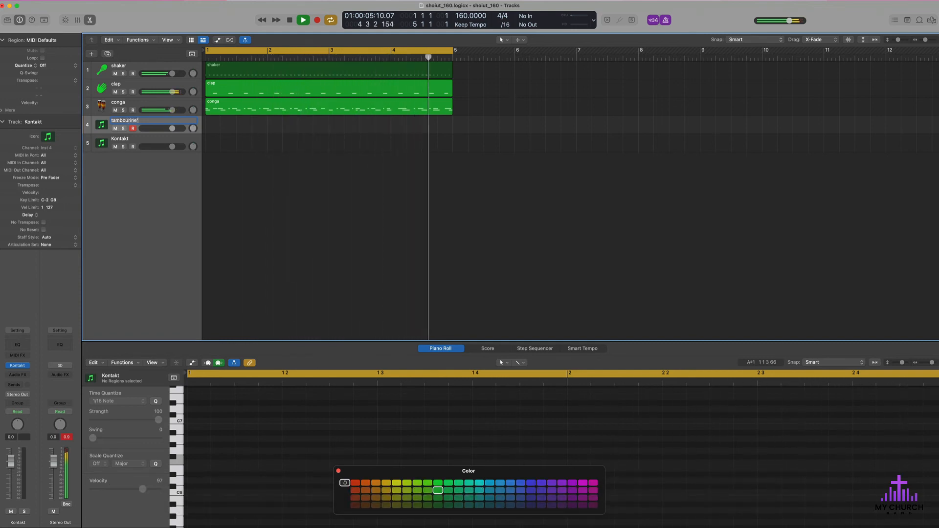
key(Return)
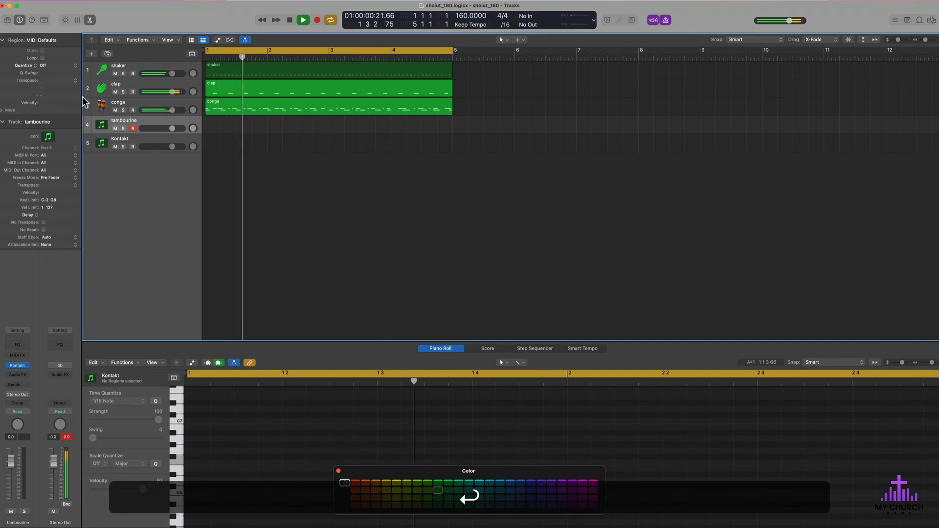
Give the tambourine track the tambourine icon from the Percussion category and stop playback
click(48, 137)
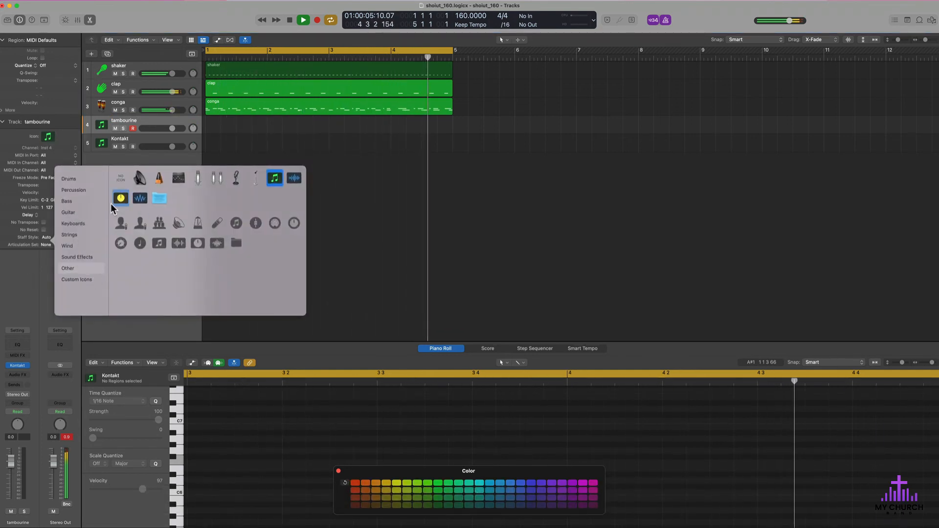
click(86, 189)
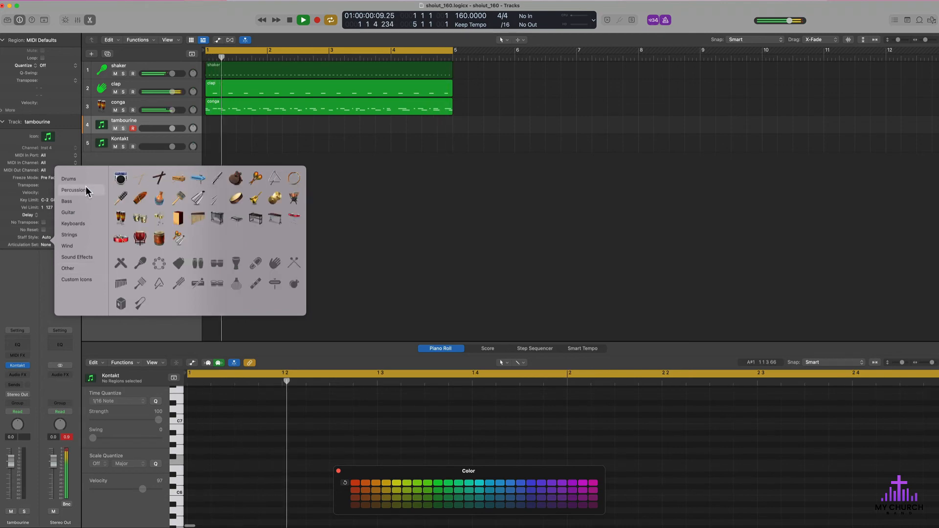
click(294, 178)
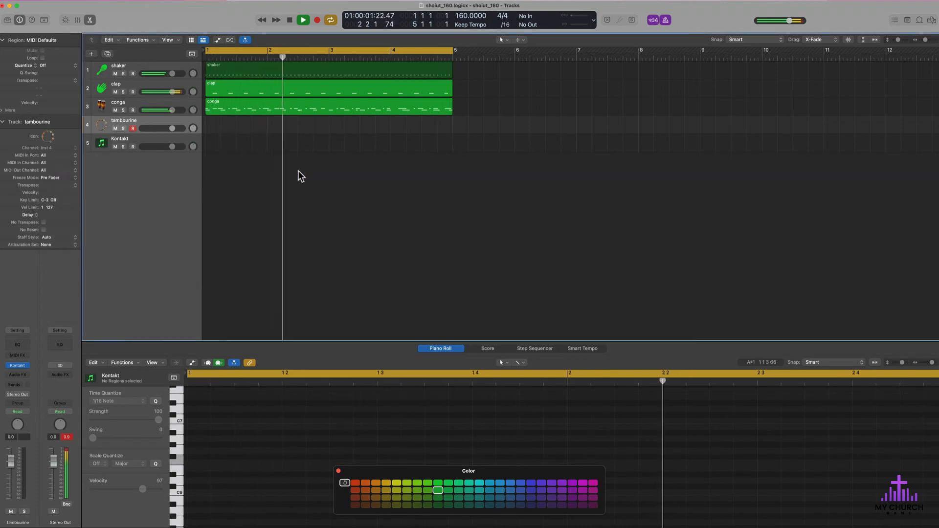
click(290, 20)
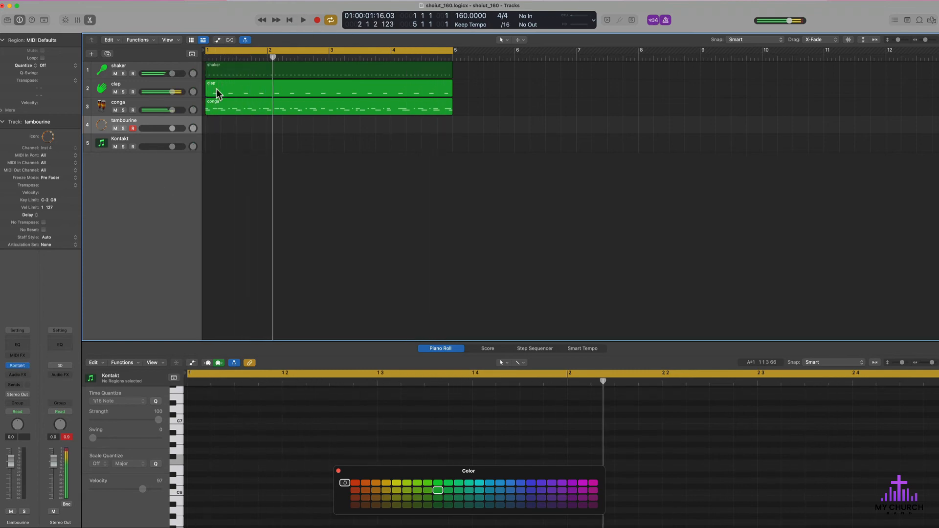
click(18, 366)
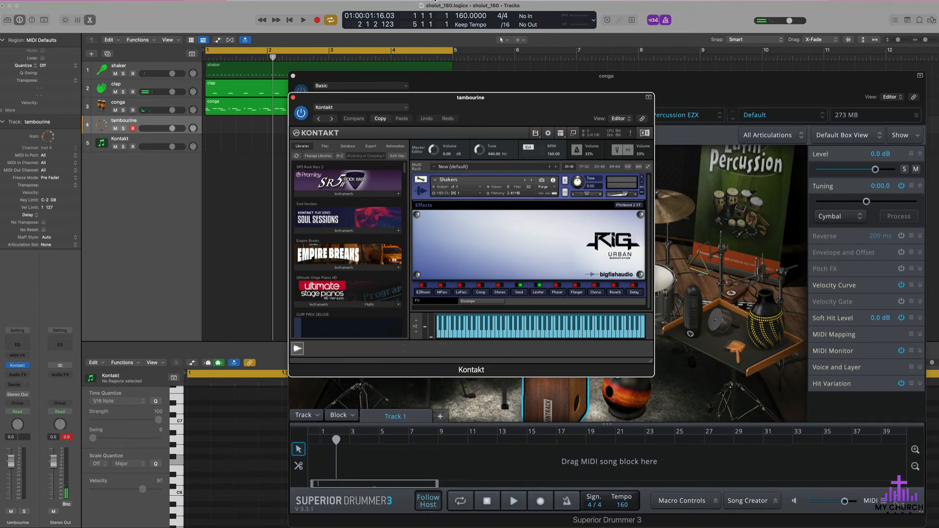
click(322, 172)
click(298, 182)
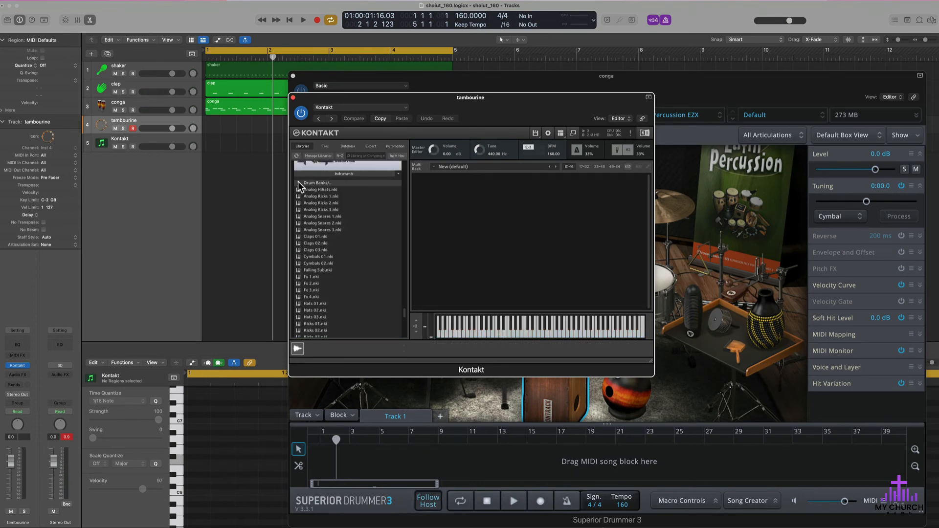
click(293, 98)
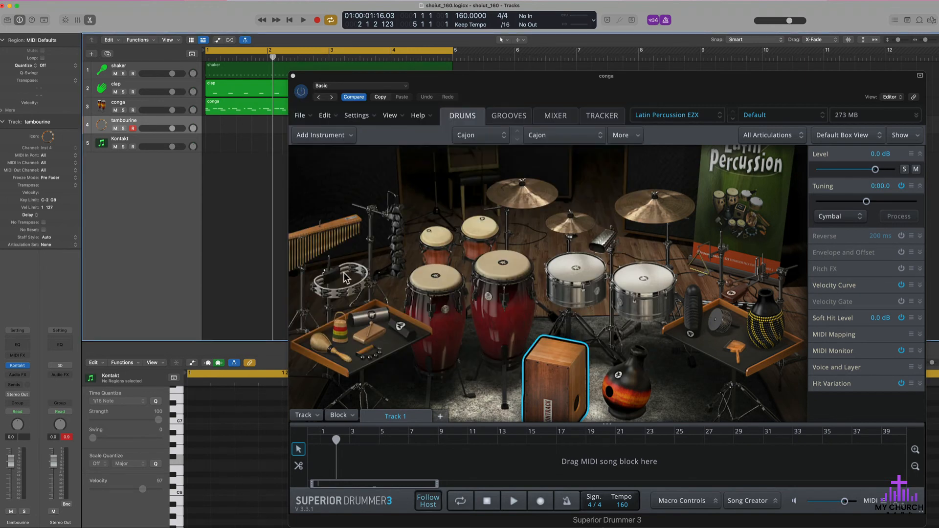
Select the tambourine in the conga track's Superior Drummer 3 and copy that plug-in onto the tambourine track, replacing Kontakt
click(358, 289)
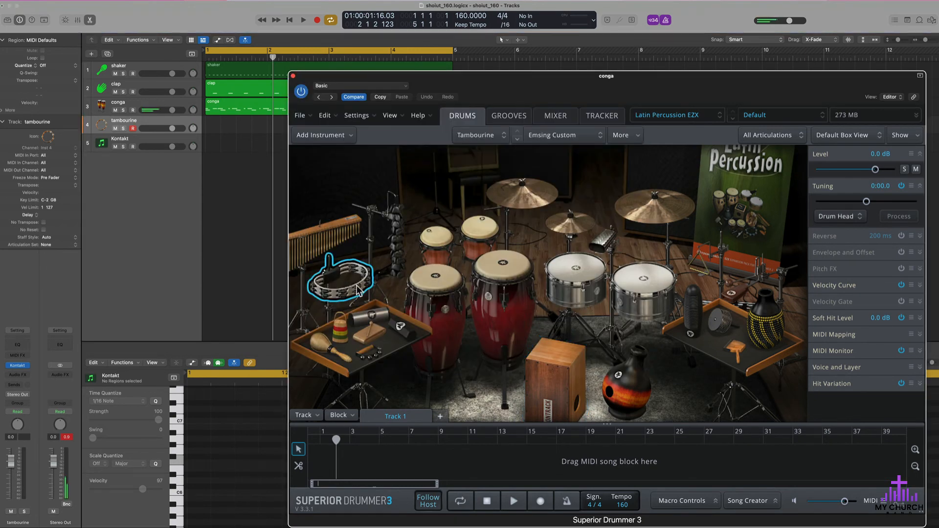
click(364, 283)
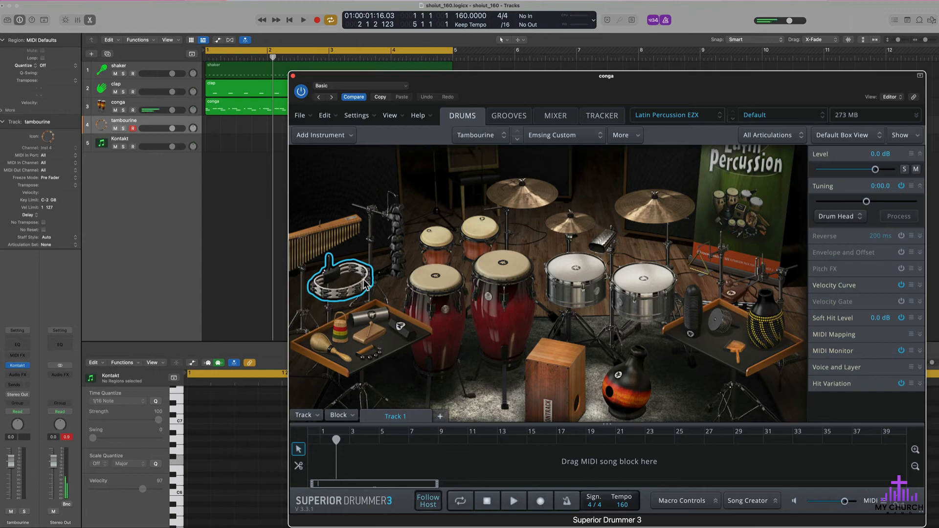
key(super+2)
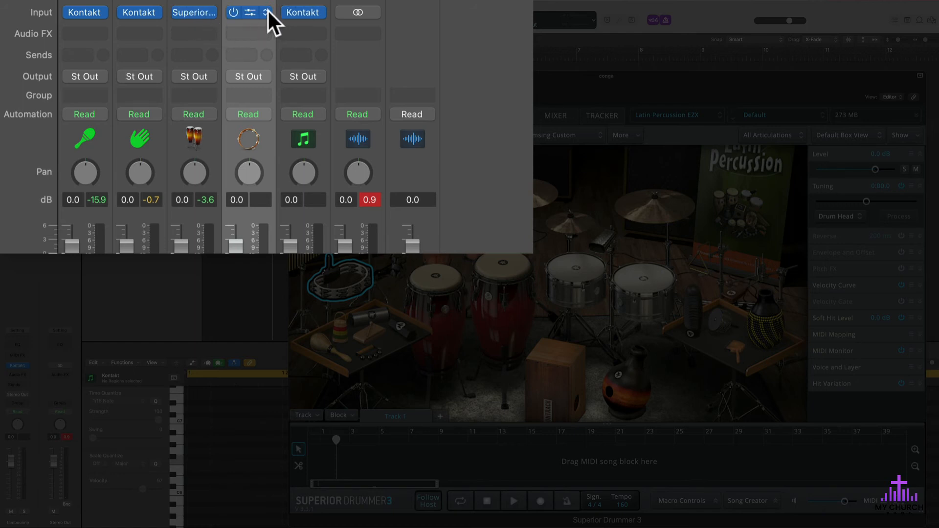
key(alt)
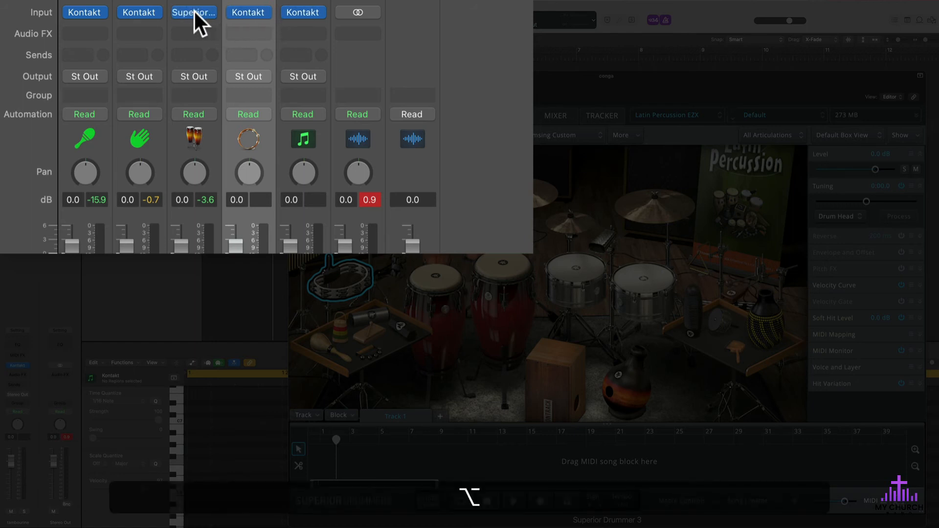
drag(193, 10, 254, 9)
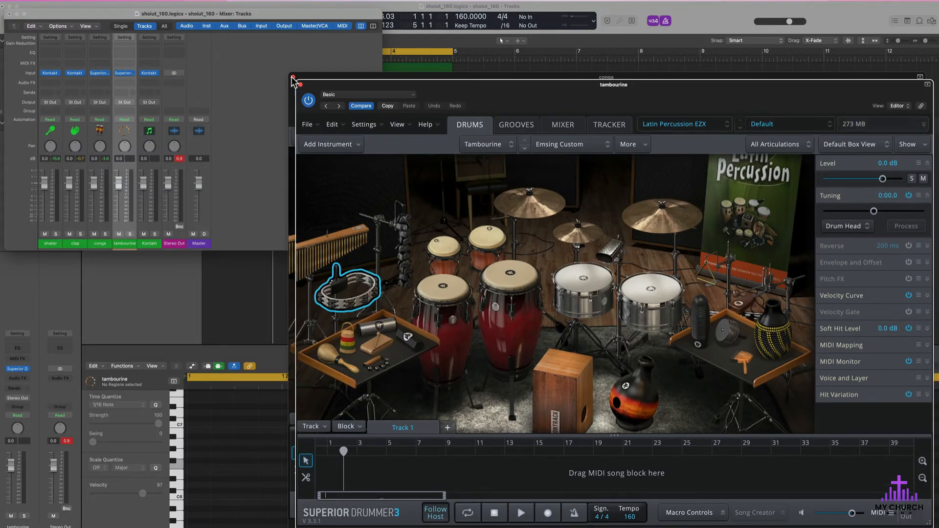
click(292, 77)
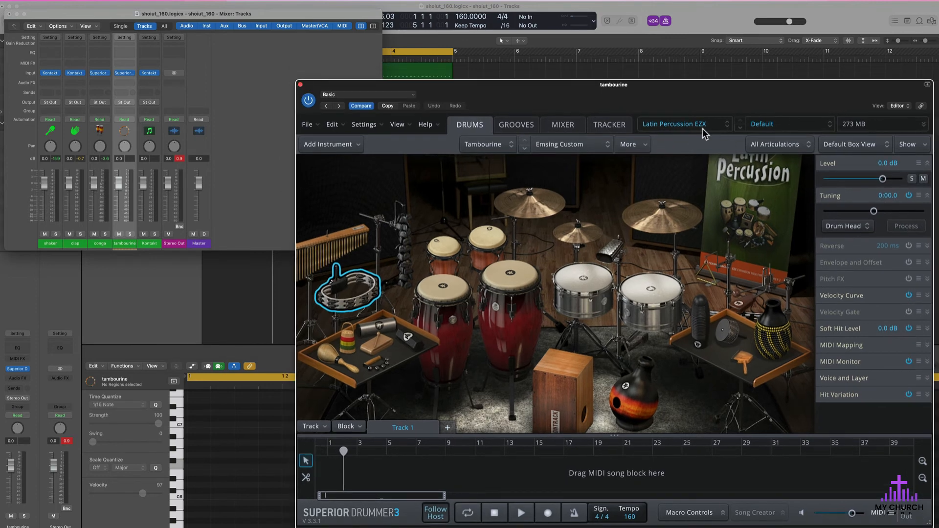
Audition the tambourine in the tambourine track's Superior Drummer 3, look through its alternative models, and close the plug-in window
click(375, 287)
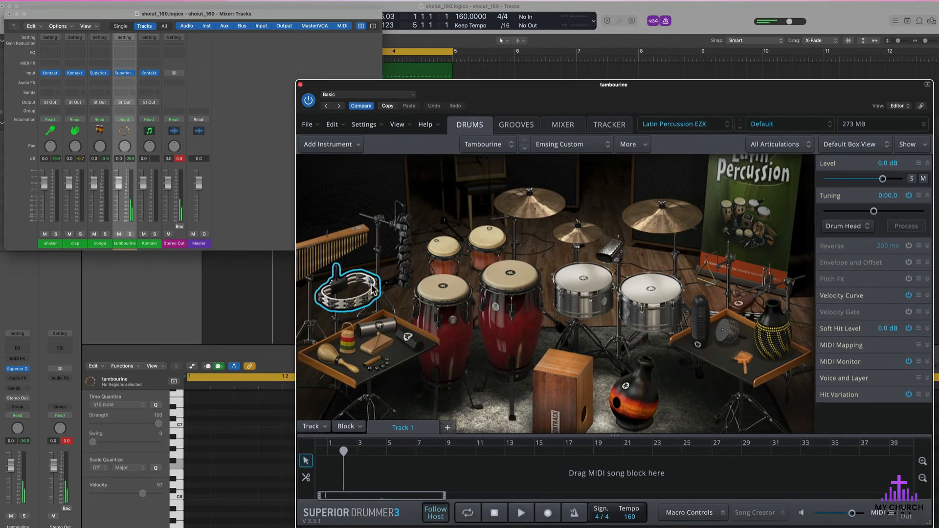
right_click(372, 289)
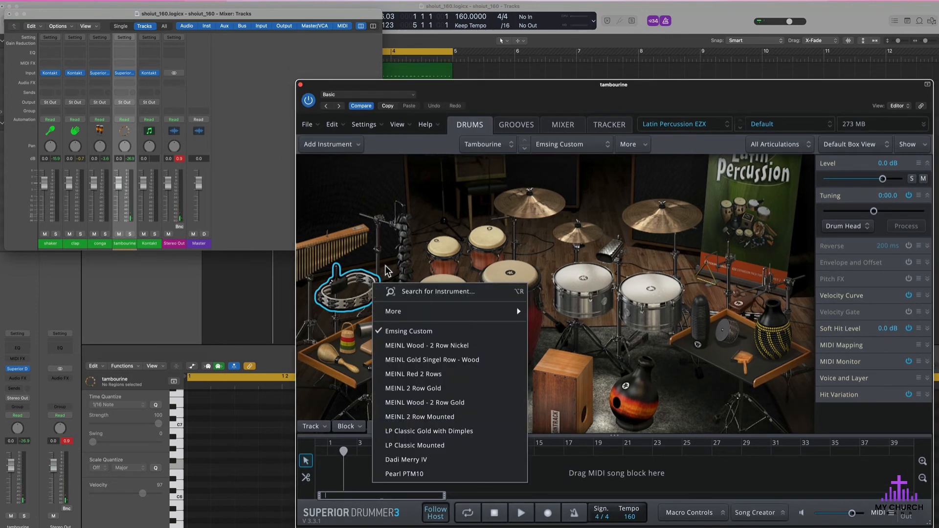
click(388, 271)
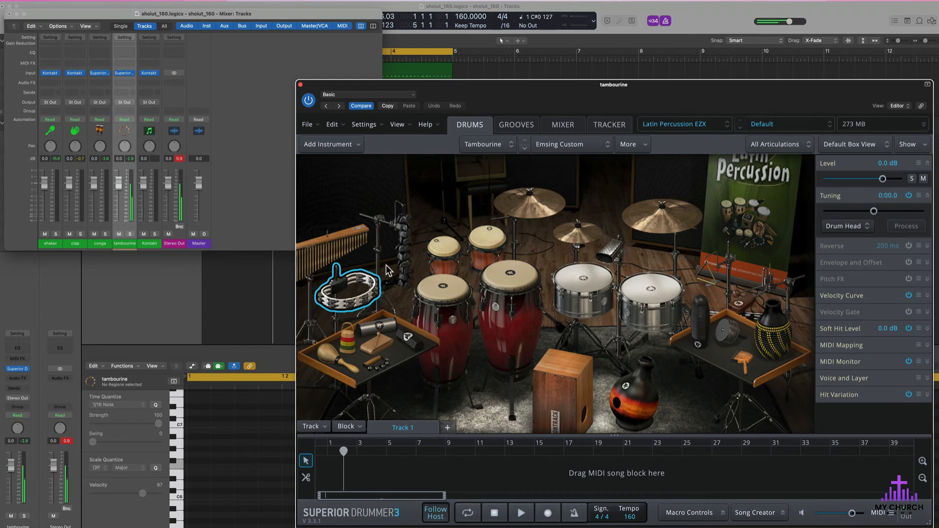
key(Return)
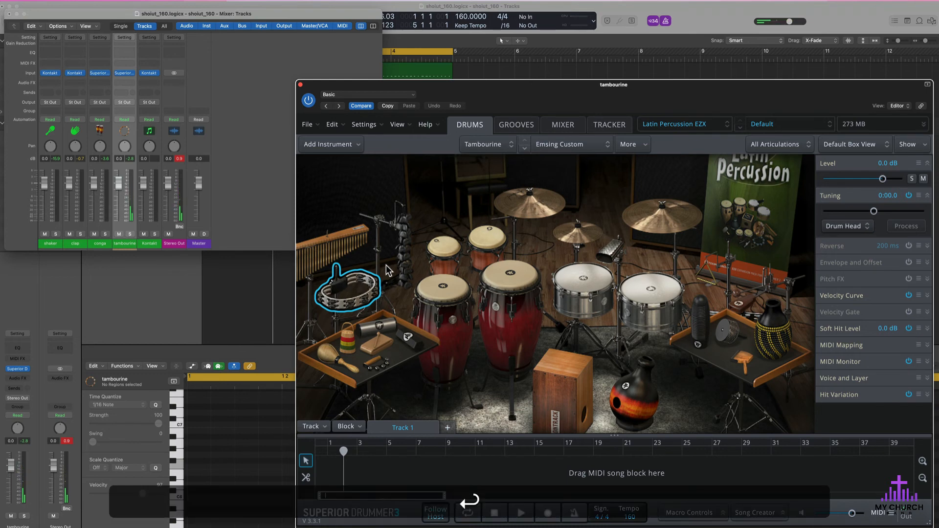
key(super+w)
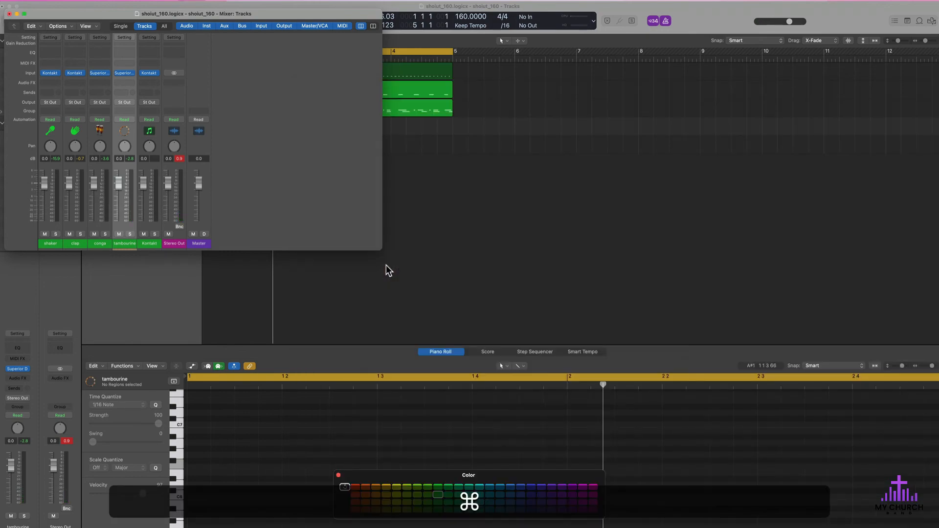
key(super+2)
key(super+2)
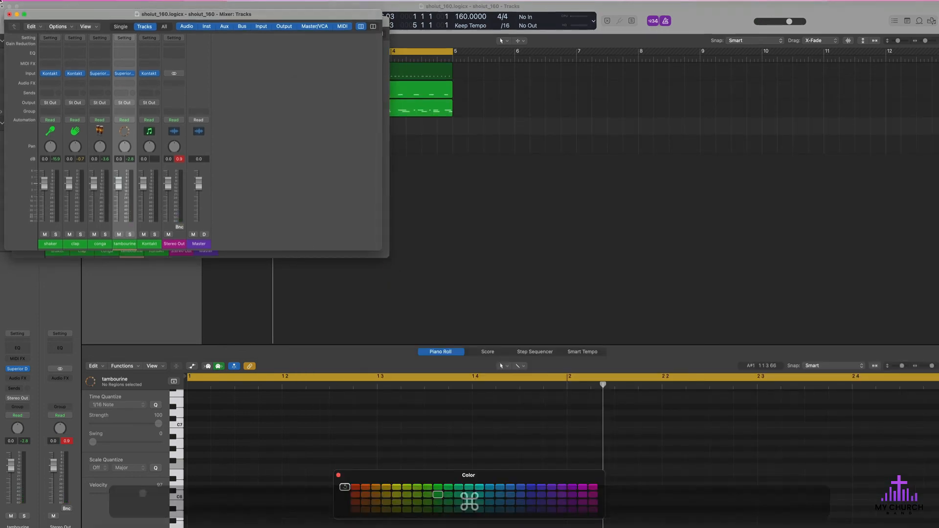
key(ctrl+Up)
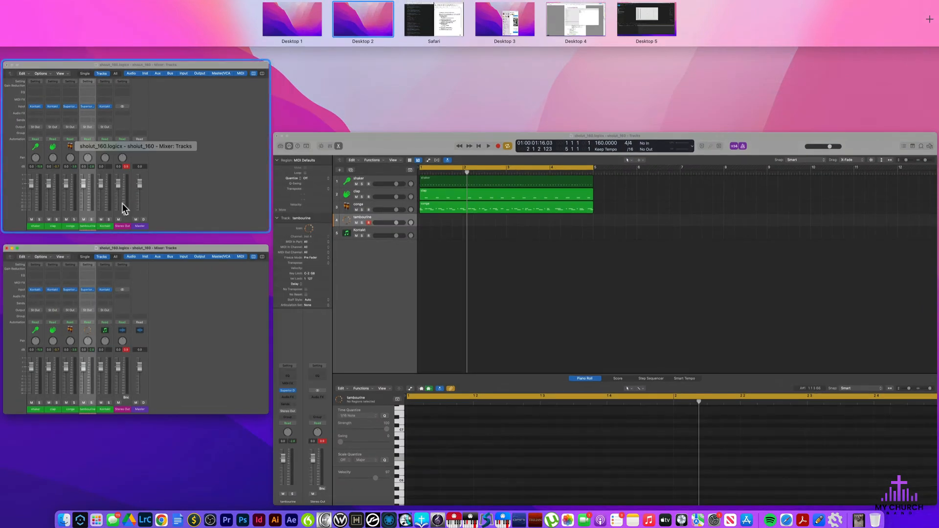
click(151, 247)
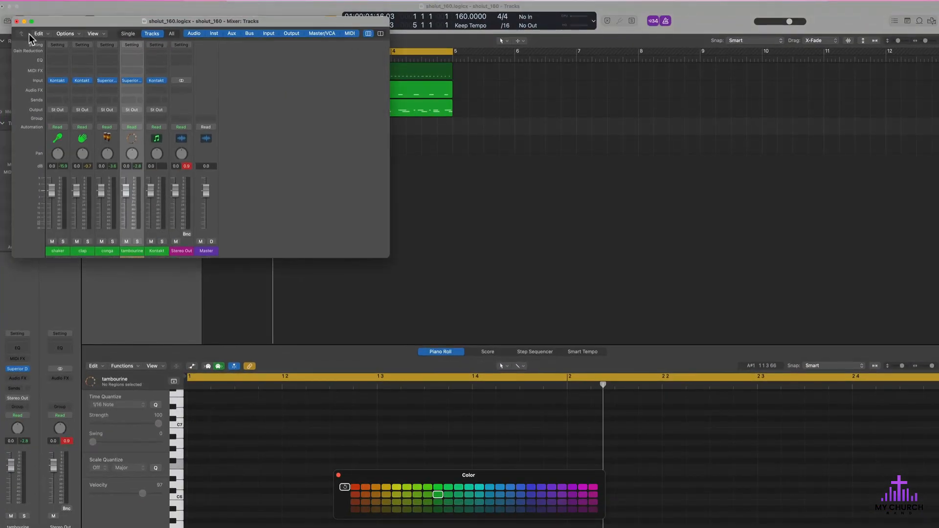
click(17, 22)
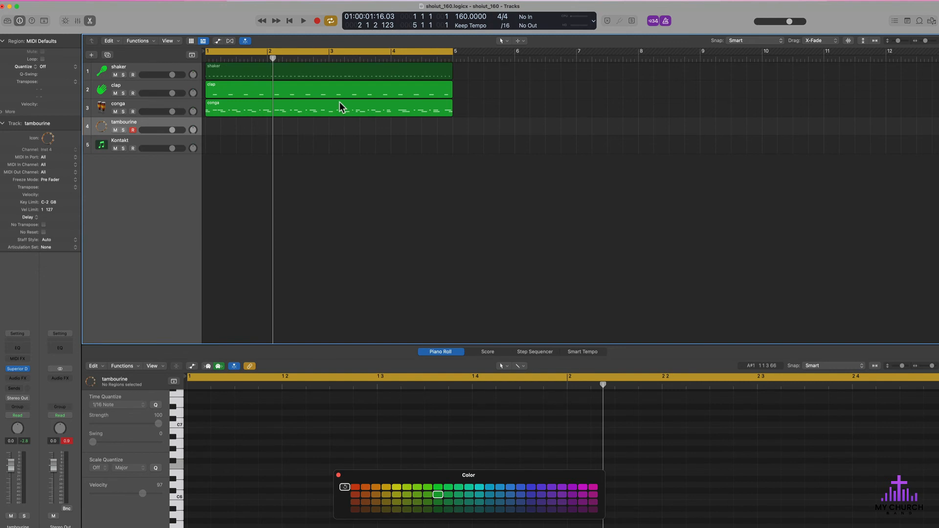
Try recording a tambourine part on track 4 from bar 1 over the looping shaker, clap and conga, and stop playback
key(Return)
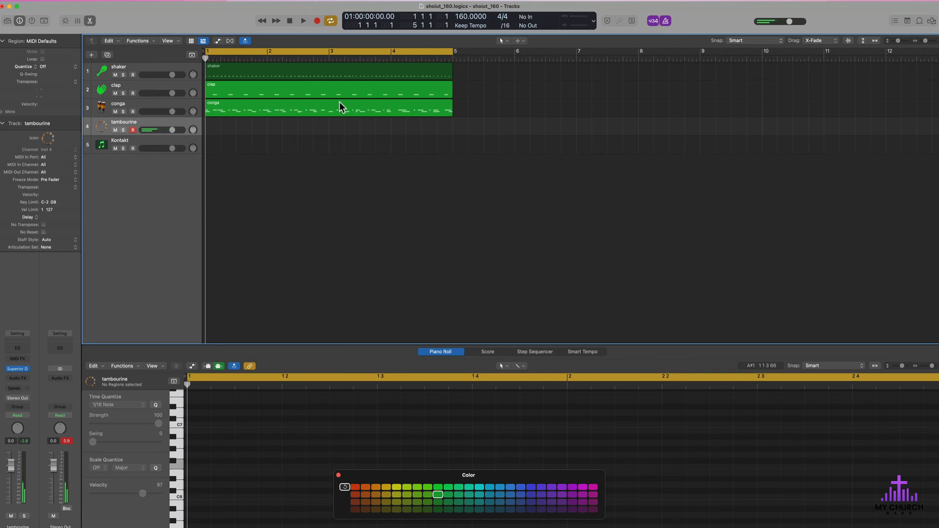
key(r)
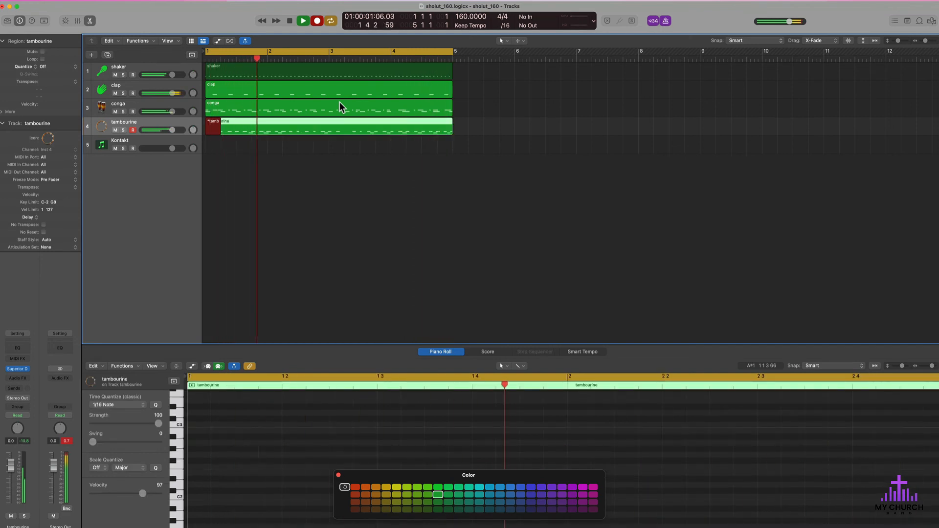
key(space)
key(space)
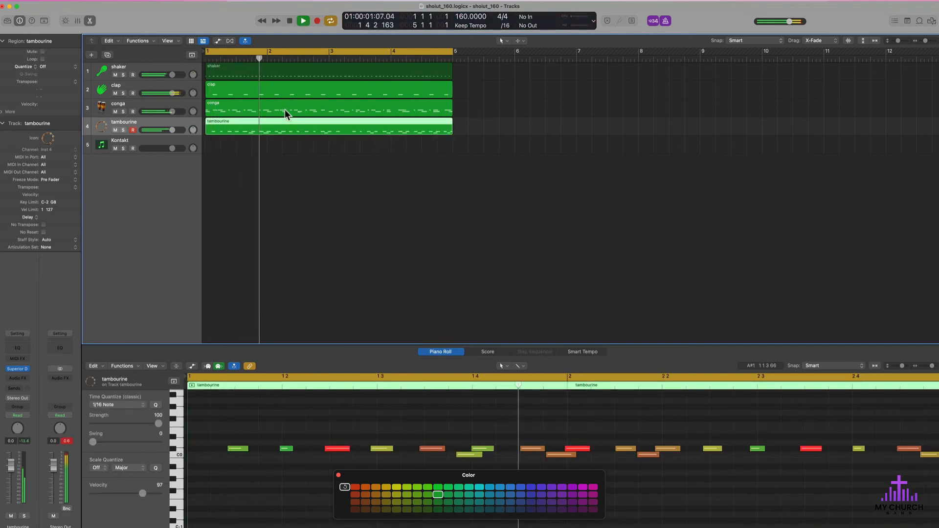
key(space)
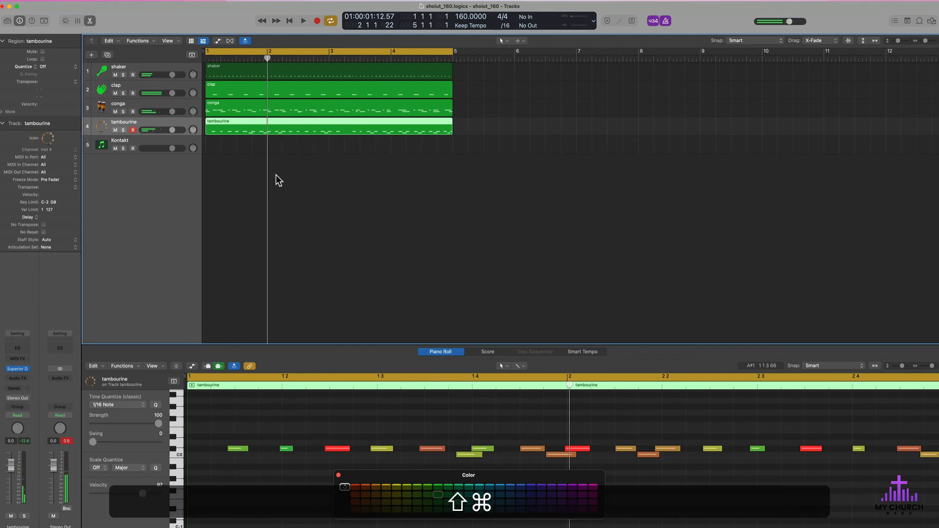
Undo the tambourine recording on track 4
key(super+z)
key(super+z)
key(super+z)
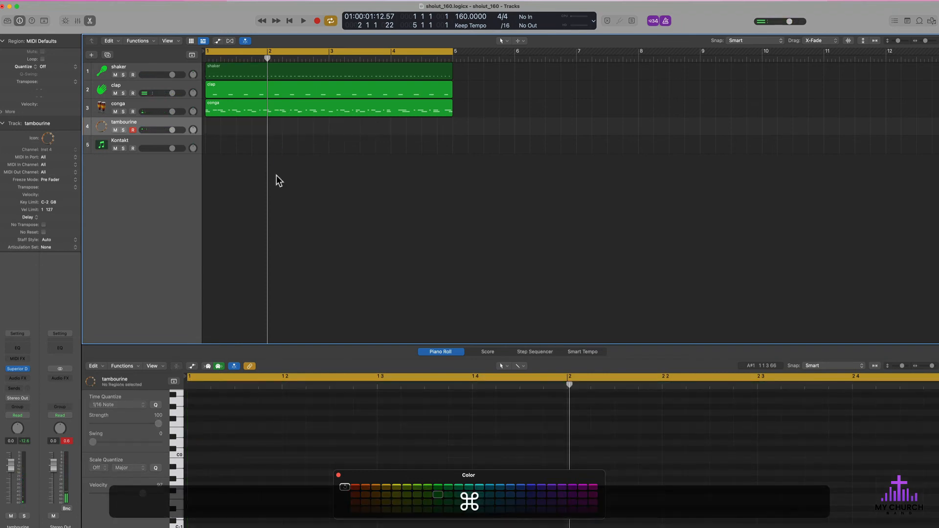
Record a new tambourine take on track 4 from bar 1 across the four-bar cycle, ending the recording while playback continues
key(super+Return)
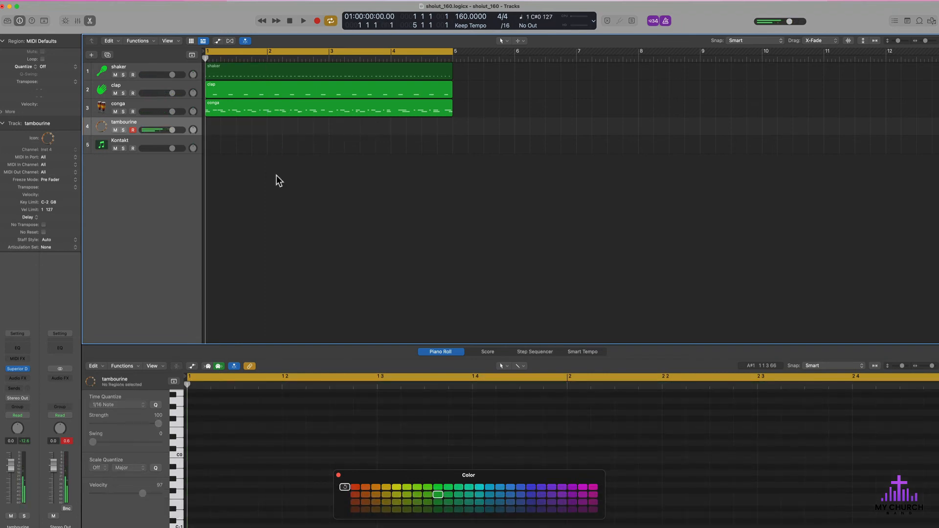
key(Return)
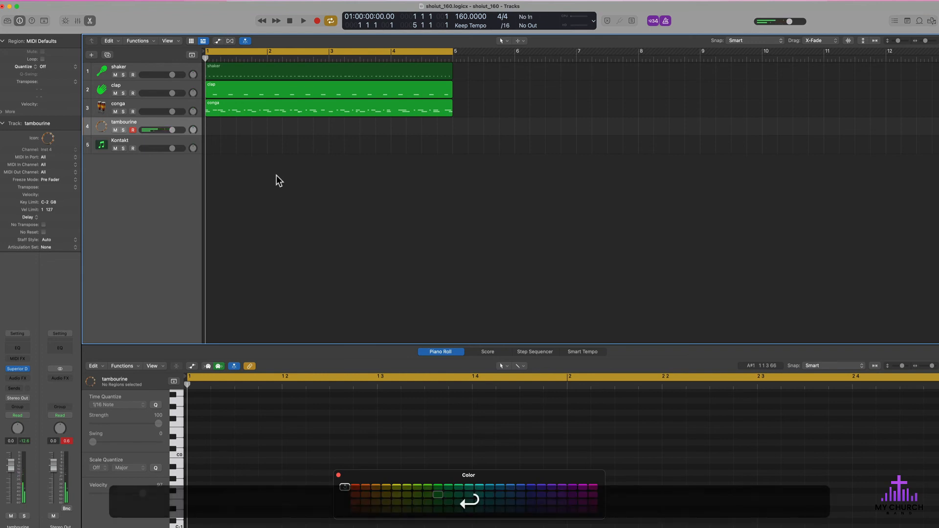
key(r)
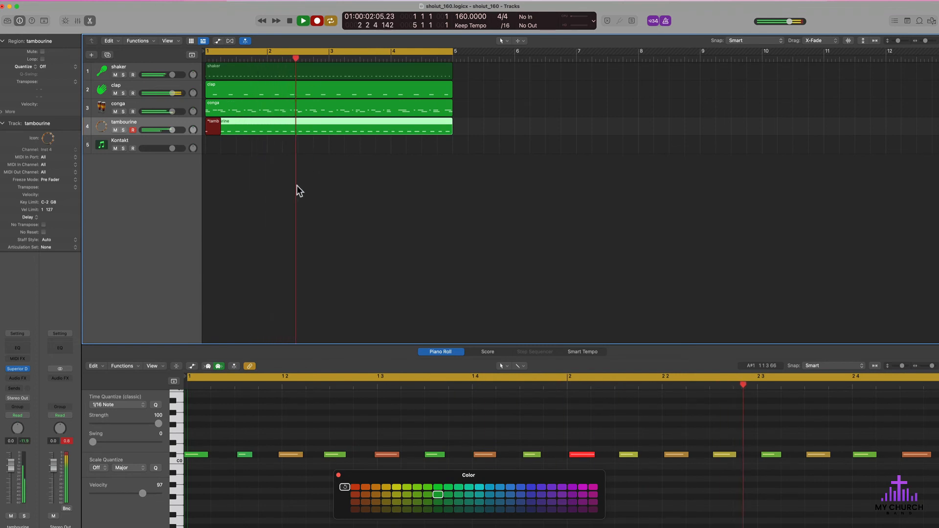
click(250, 199)
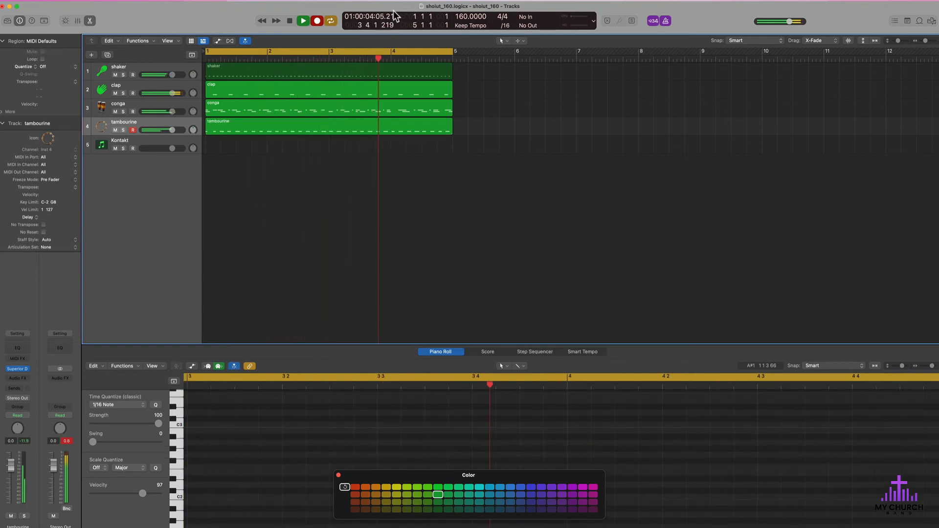
key(r)
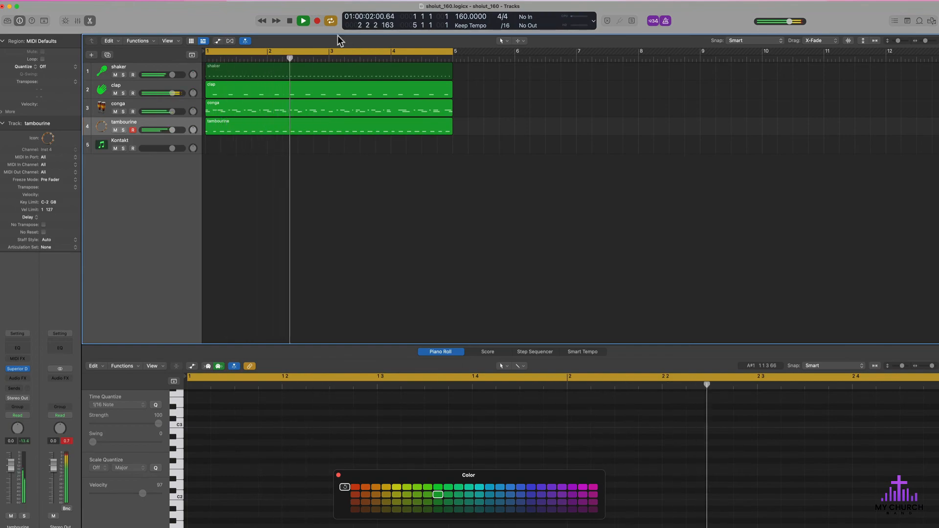
Turn off the metronome click and slightly lower the conga track's volume
click(664, 22)
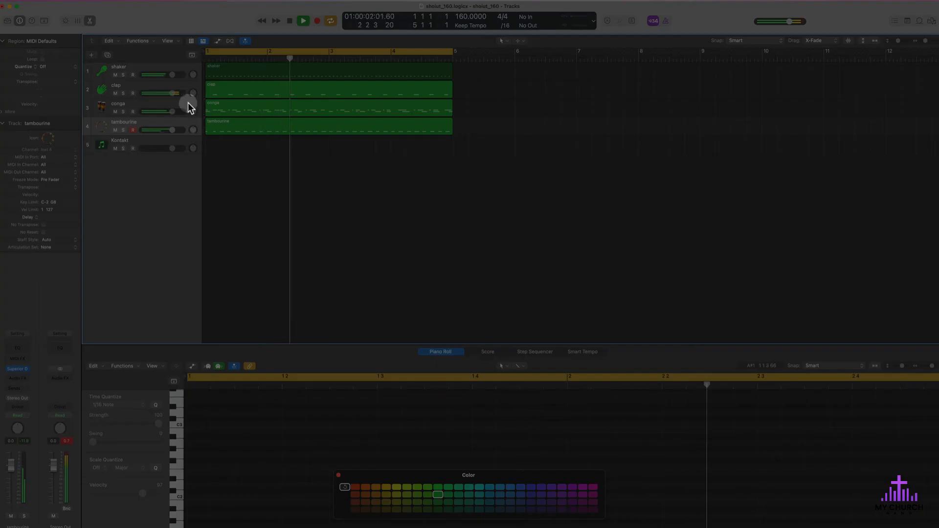
drag(171, 111, 167, 112)
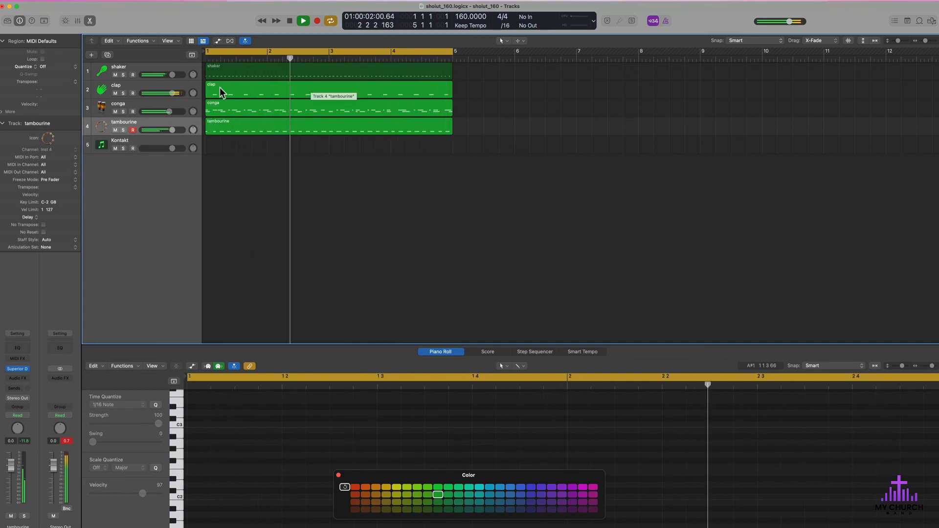
Open Kontakt on track 5, remove its Shakers instrument, and close the tambourine and clap plug-in windows
click(128, 141)
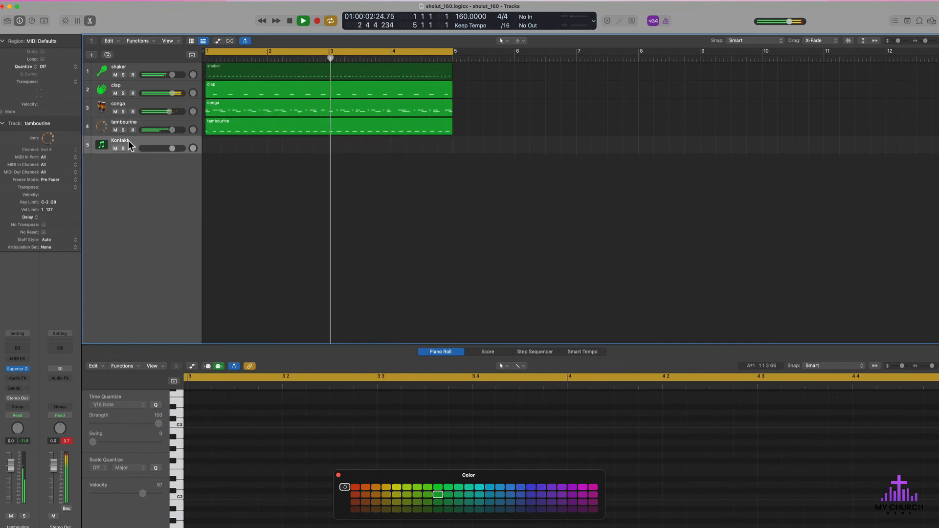
click(18, 369)
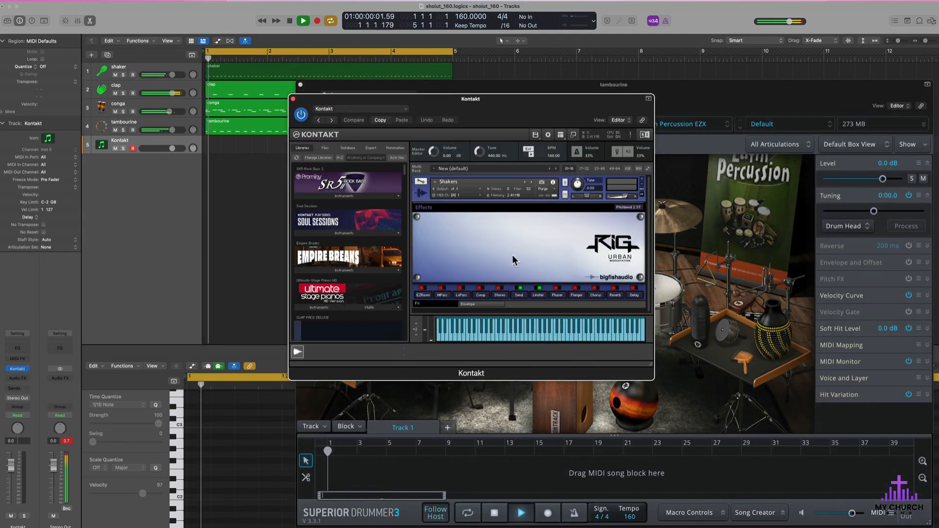
click(642, 179)
click(300, 84)
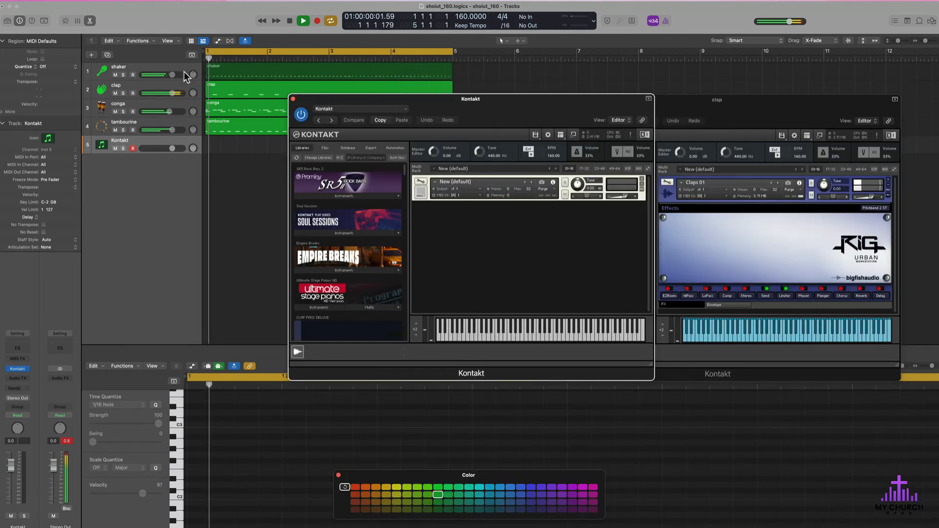
click(781, 119)
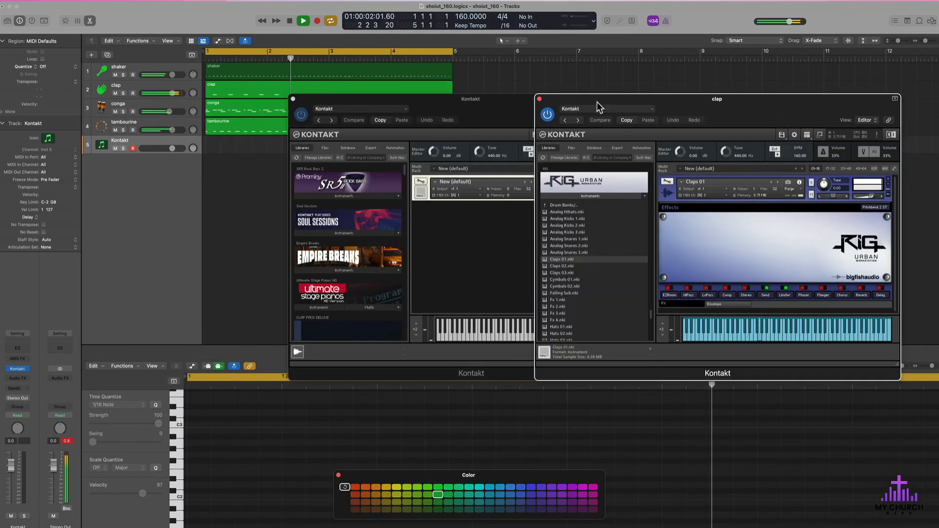
click(539, 98)
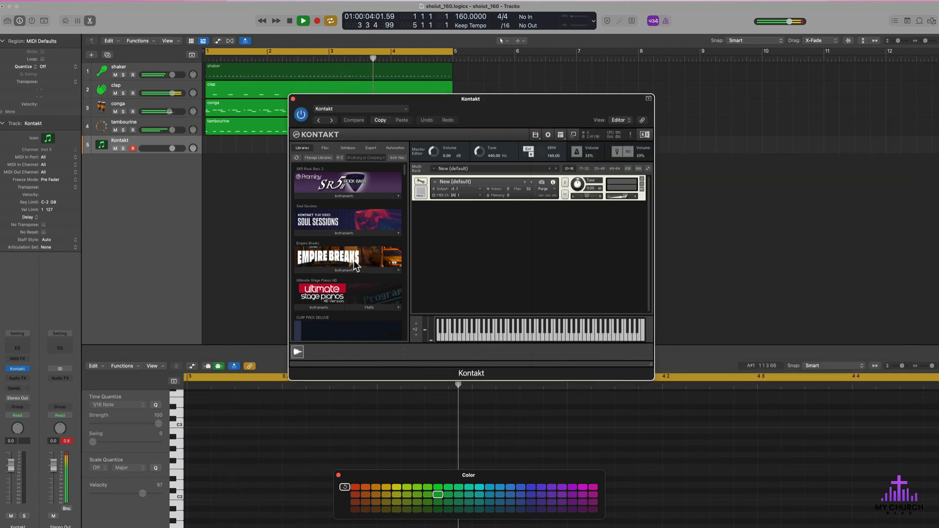
Replace the default instrument in track 5's Kontakt with Ultimate Stage Pianos HD.nki, stop playback, and move the plug-in window aside
scroll(349, 269, down, 2)
click(334, 276)
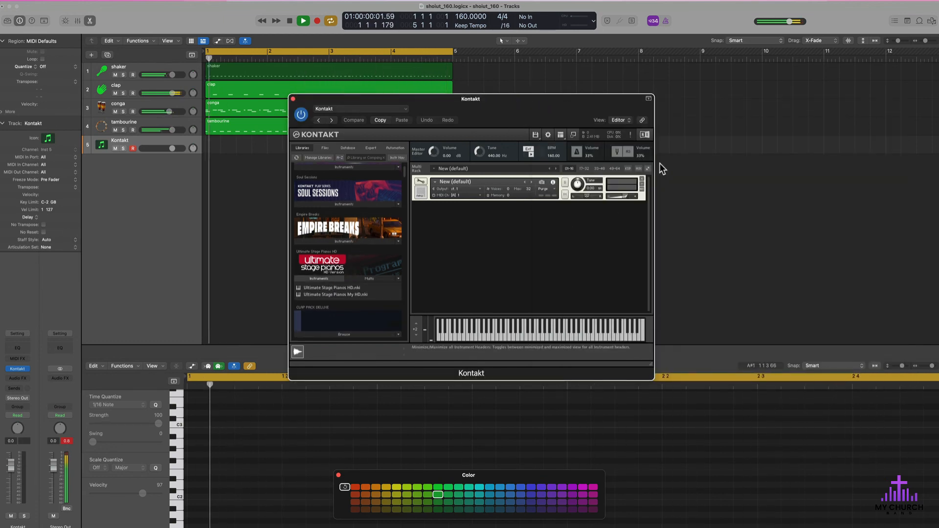
click(640, 179)
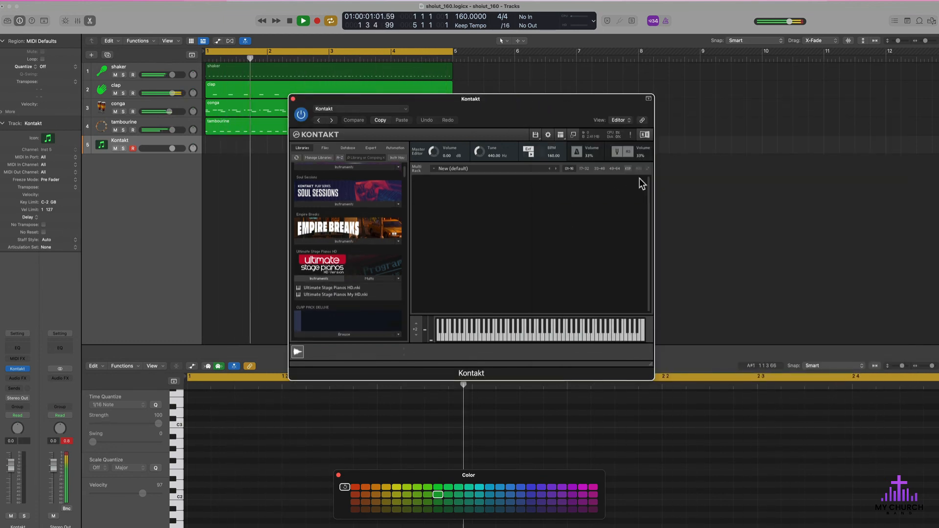
double_click(326, 289)
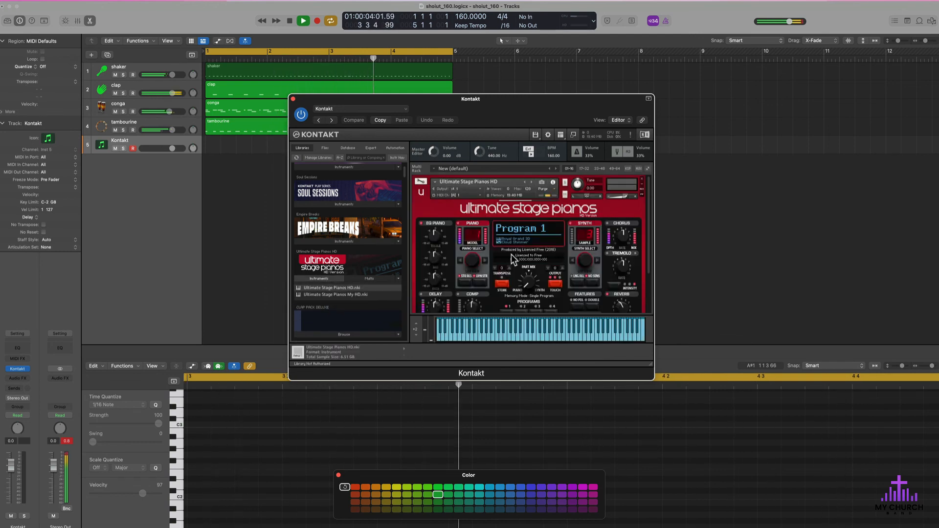
click(496, 330)
key(space)
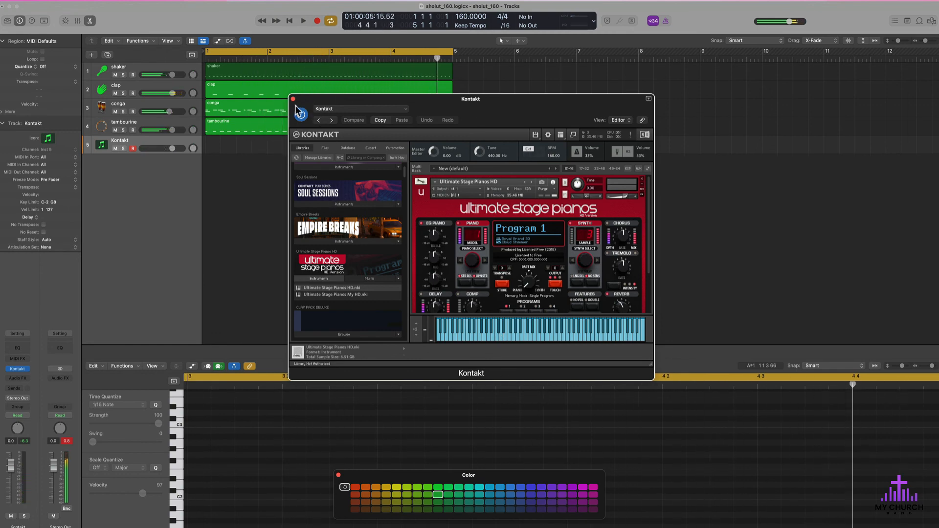
drag(305, 100, 635, 102)
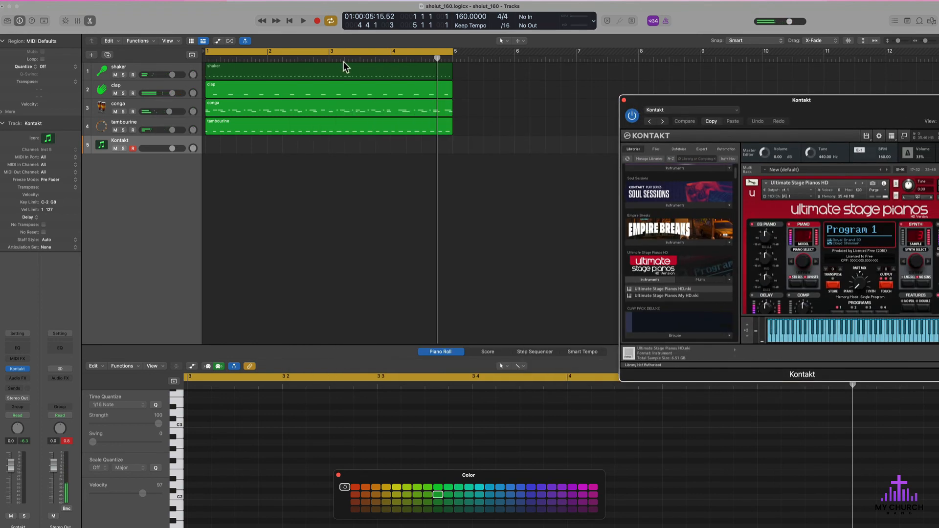
Turn off cycle mode and play the beat from the beginning
click(349, 48)
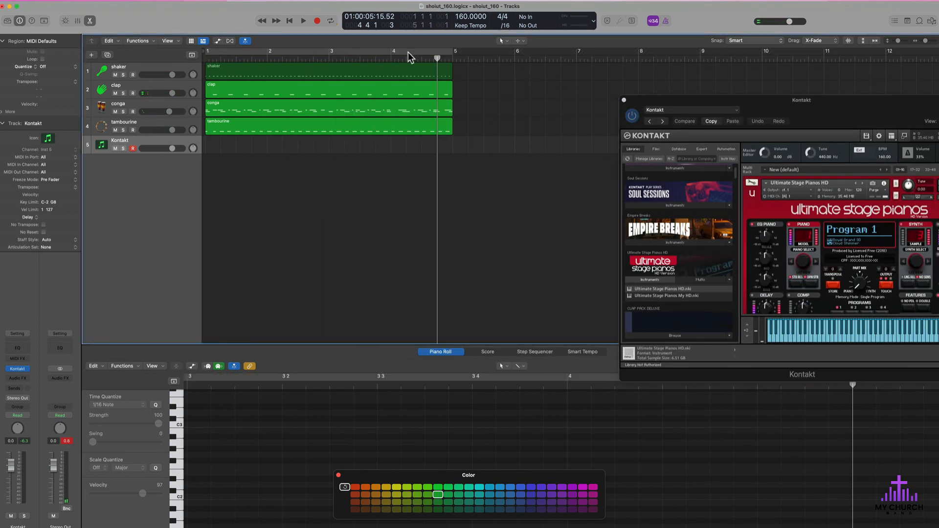
key(c)
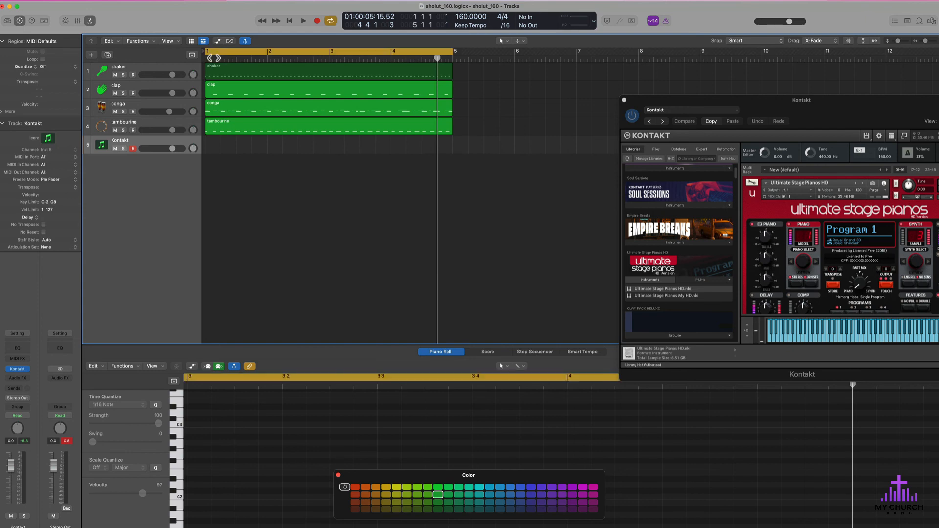
key(c)
key(Return)
key(space)
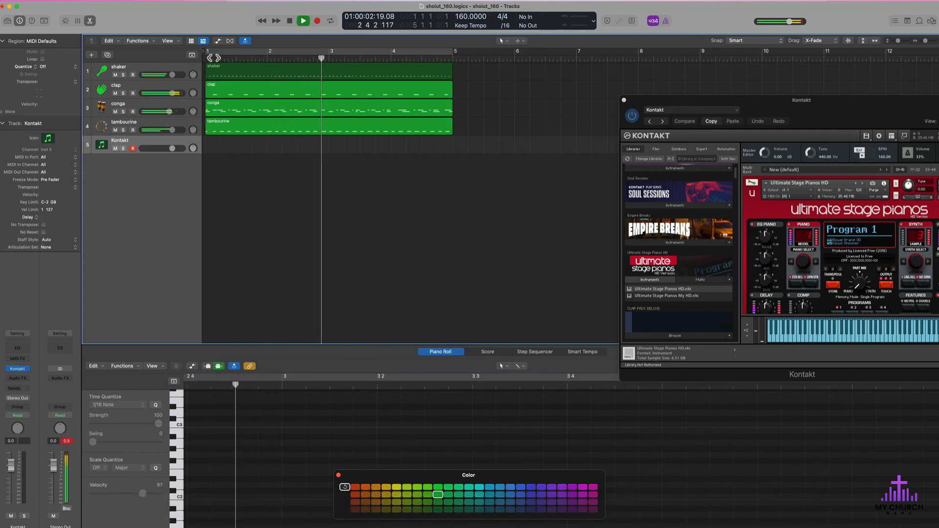
key(super+shift+slash)
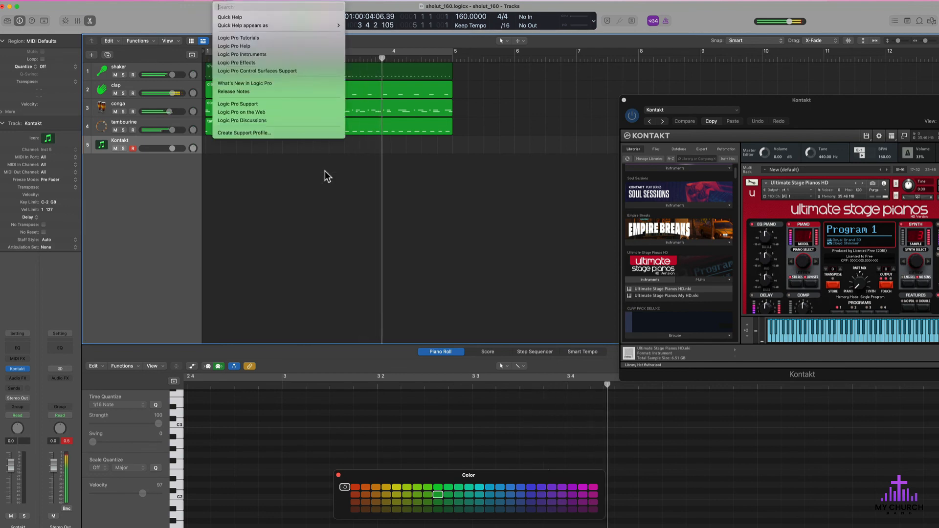
click(255, 226)
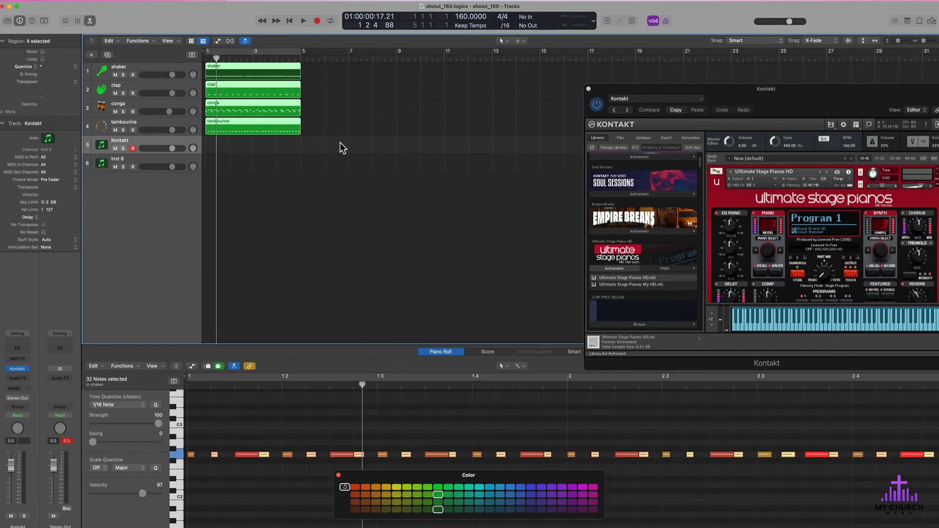
Select the shaker, clap, conga and tambourine regions together and leave cycle mode off
drag(339, 142, 203, 62)
click(262, 59)
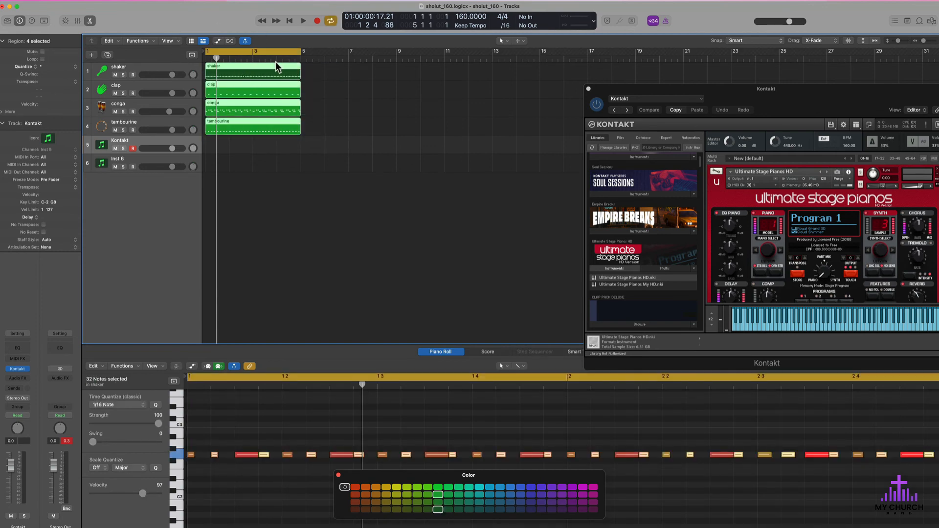
key(super+Right)
key(super+Right)
key(super+Right)
key(super+Right)
key(super+Right)
key(super+Right)
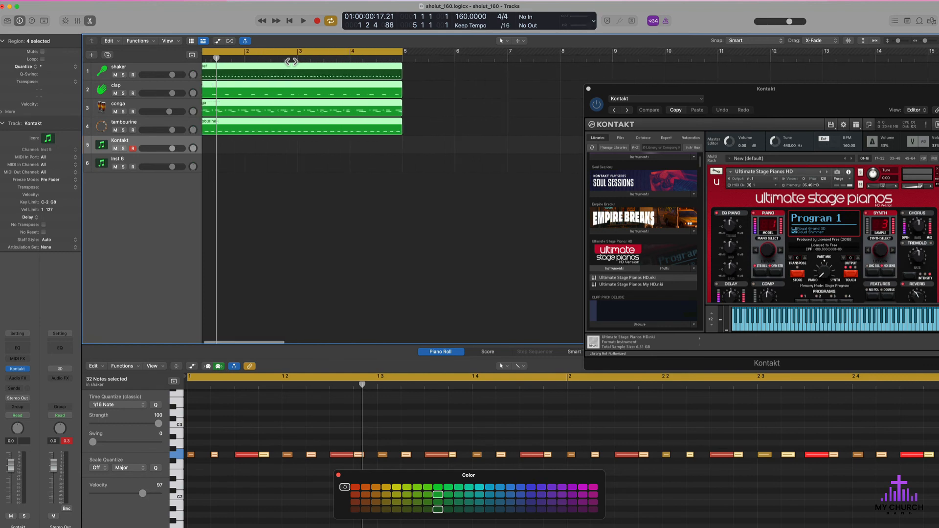
key(super+Left)
key(super+Left)
key(super+Left)
key(super+Left)
key(super+Left)
key(super+Left)
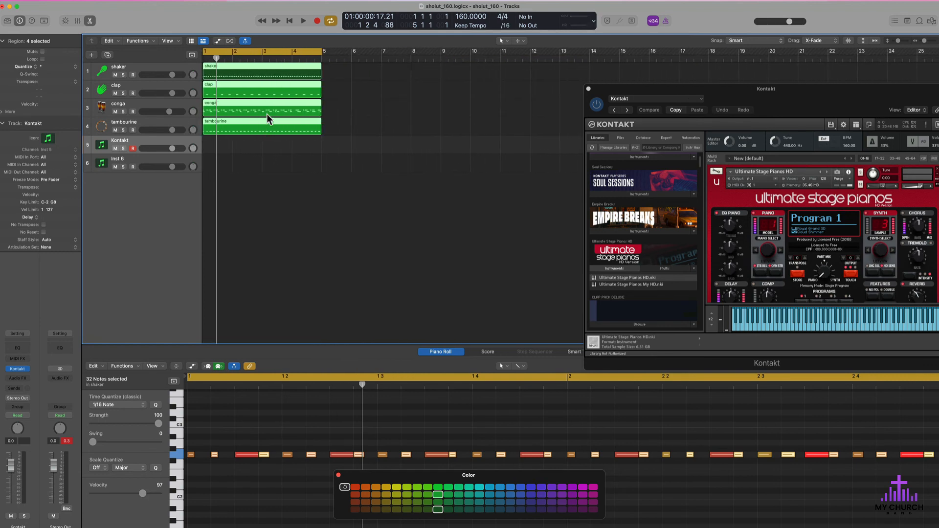
key(c)
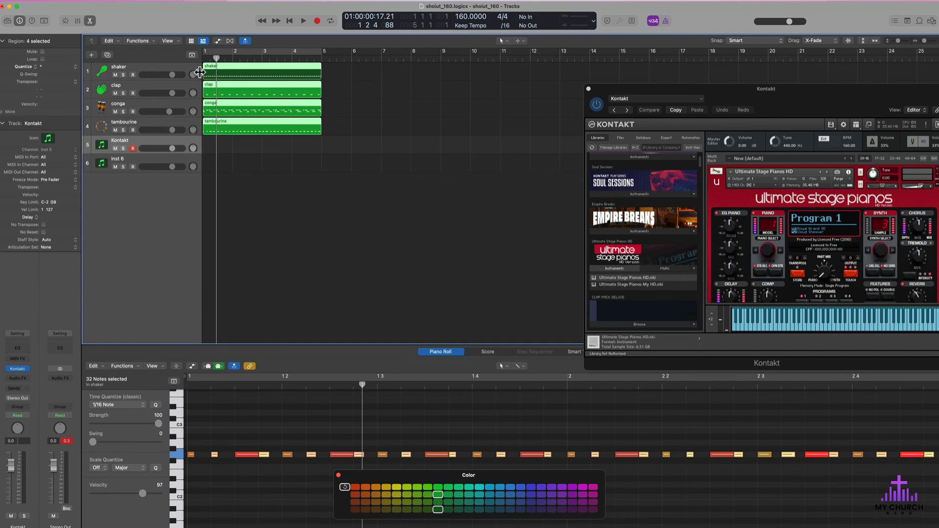
Turn on looping for the shaker, clap, conga and tambourine regions together
click(140, 68)
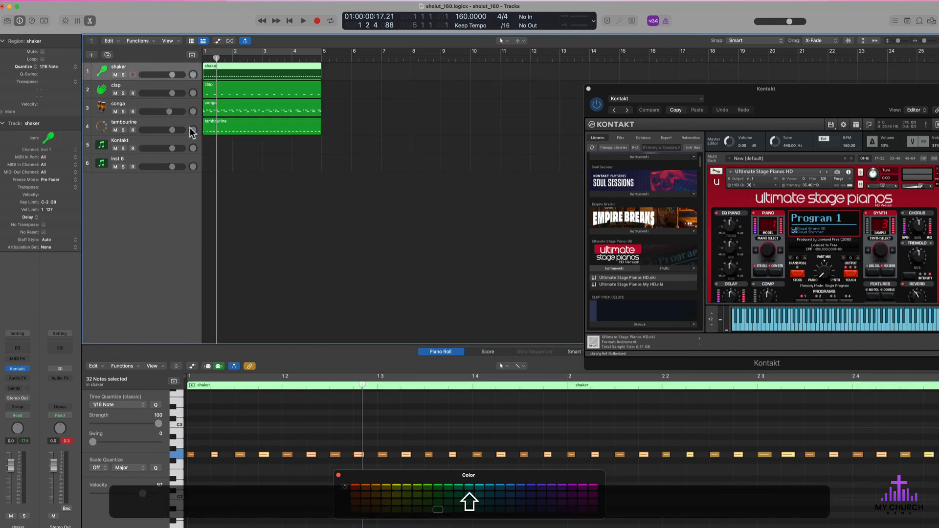
shift+click(182, 118)
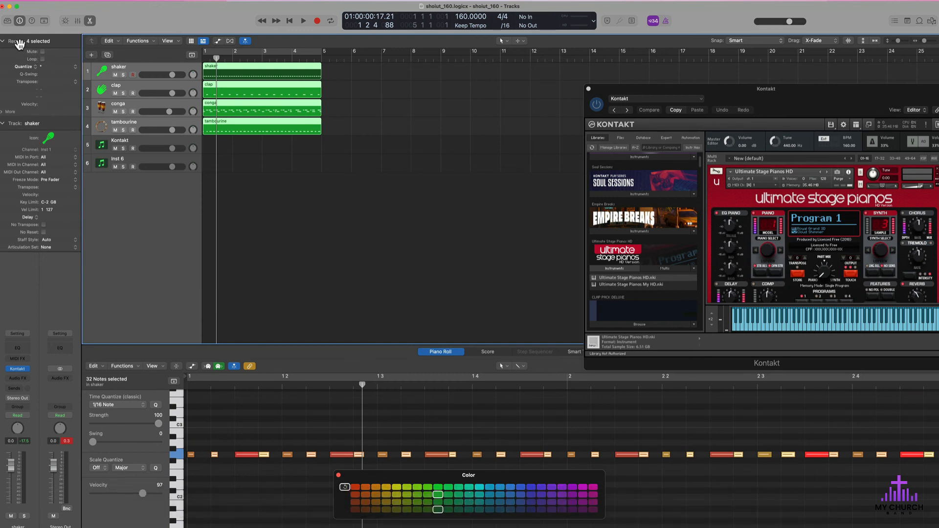
click(43, 59)
key(z)
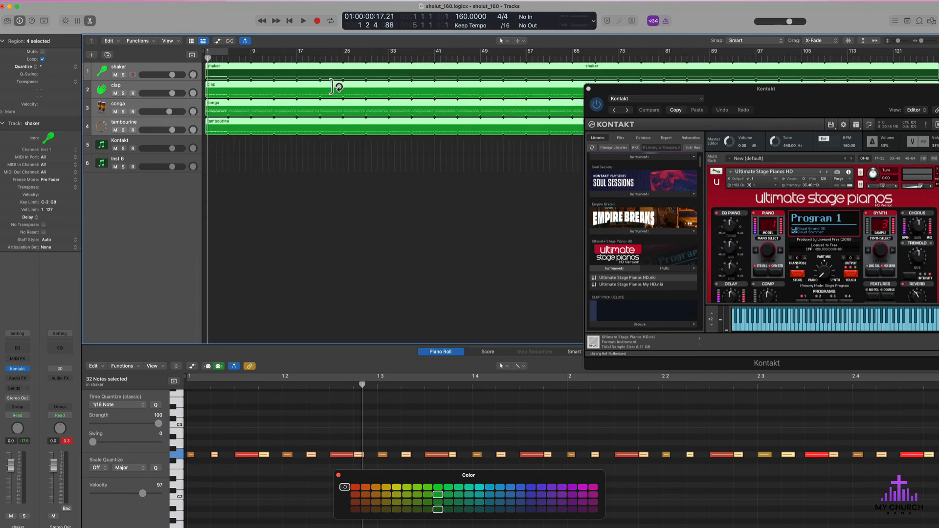
Play the looped beat from the start and inspect how the loop repeats fill the timeline
key(space)
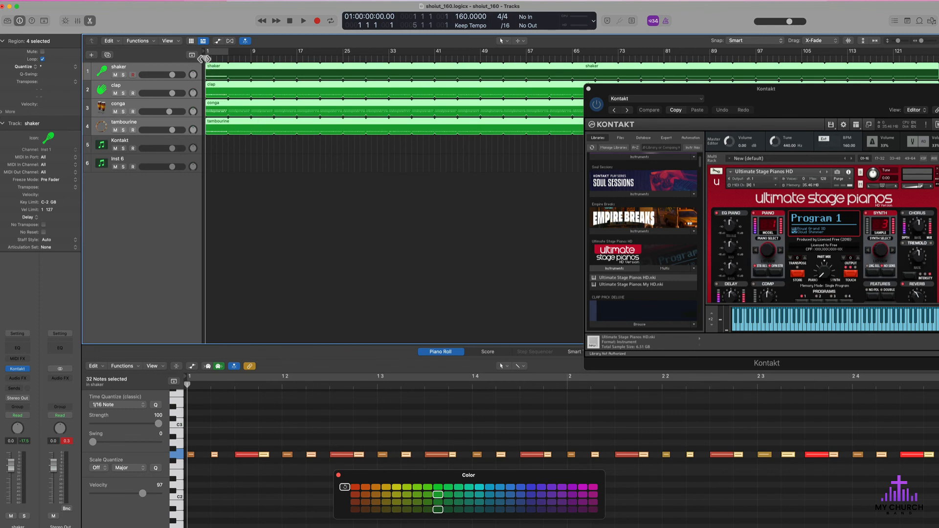
drag(205, 58, 938, 85)
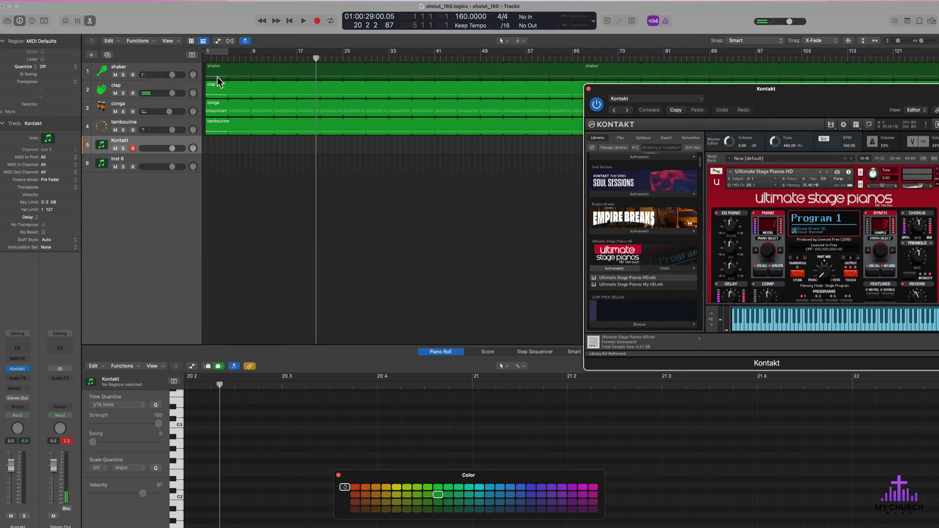
key(super+Right)
key(super+Right)
key(super+Right)
key(super+Right)
scroll(368, 71, left, 10)
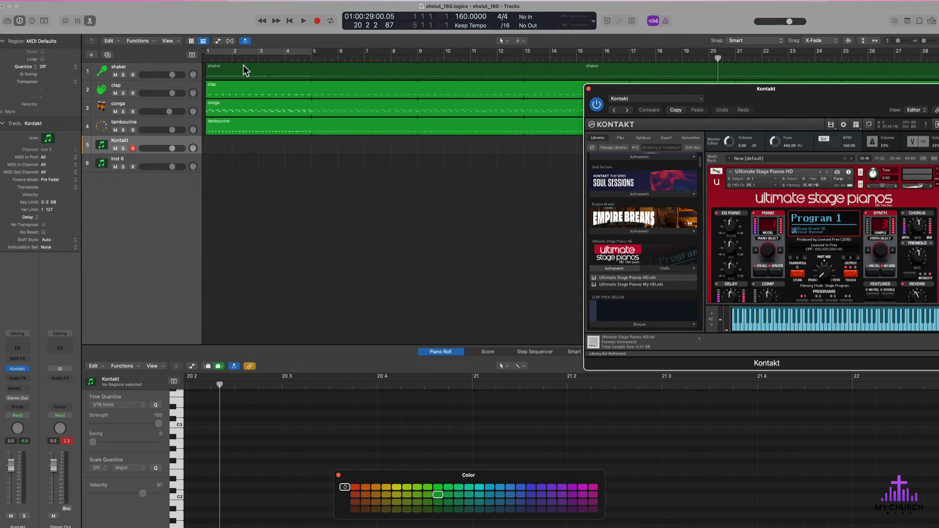
key(super+Left)
key(super+Left)
key(super+Left)
key(super+Left)
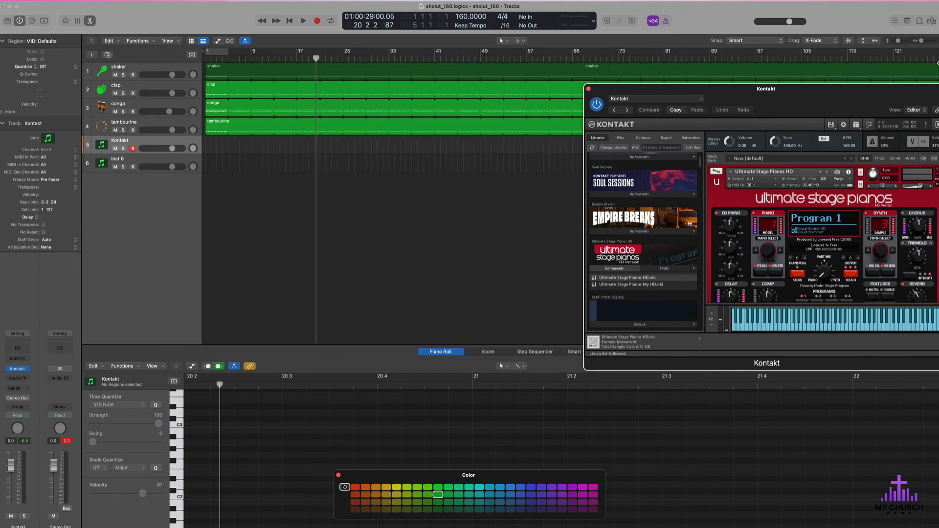
Move the playhead to bar 129 at the end of the project and select all four drum regions
drag(928, 60, 938, 59)
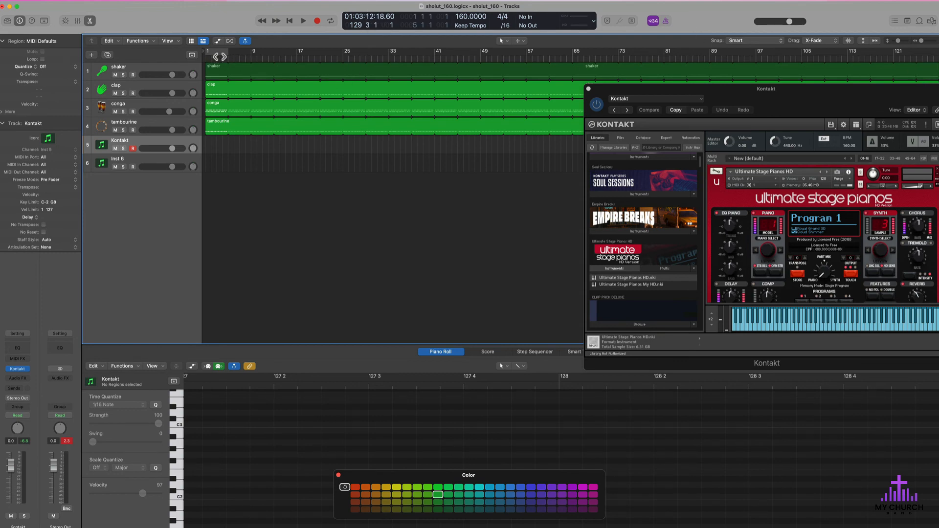
key(super+a)
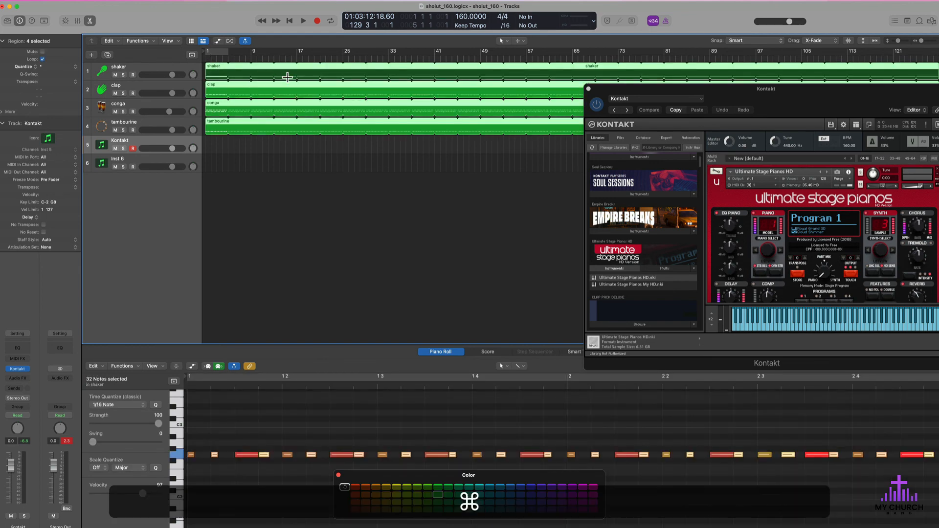
click(49, 2)
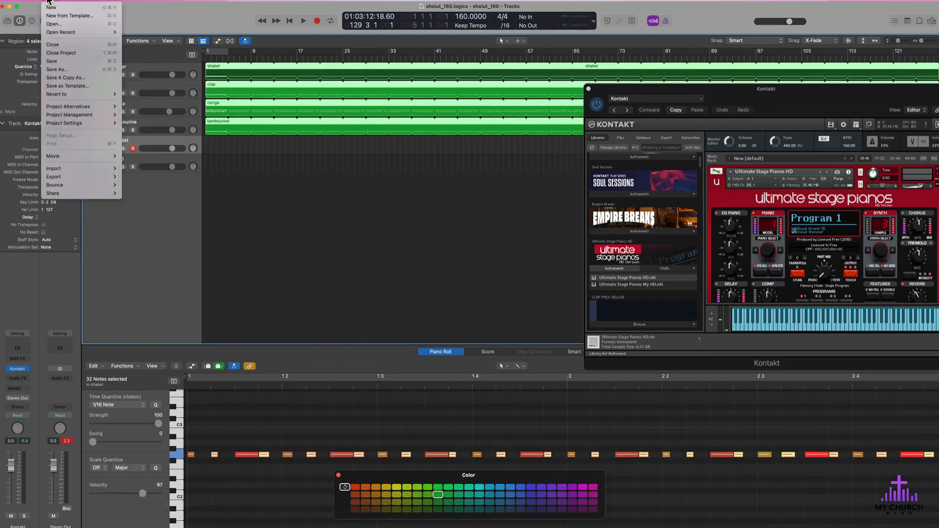
mouse_move(88, 182)
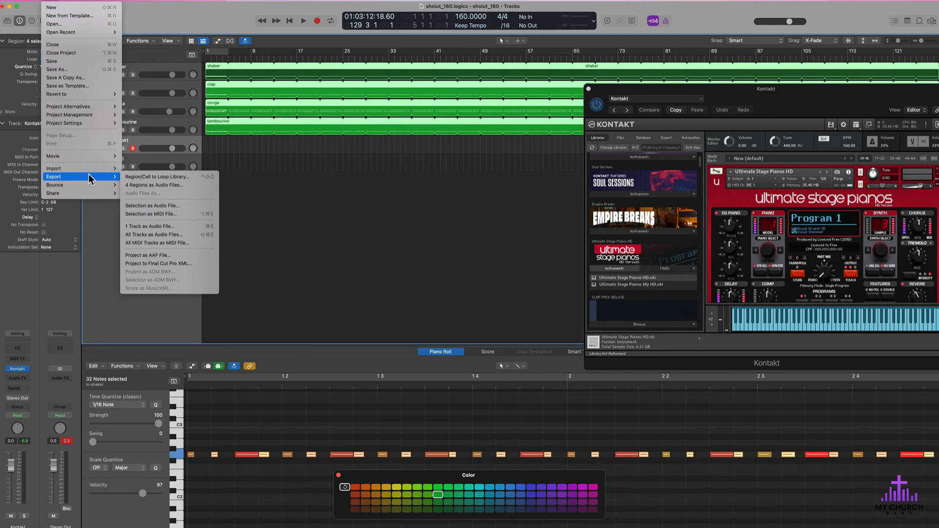
click(339, 199)
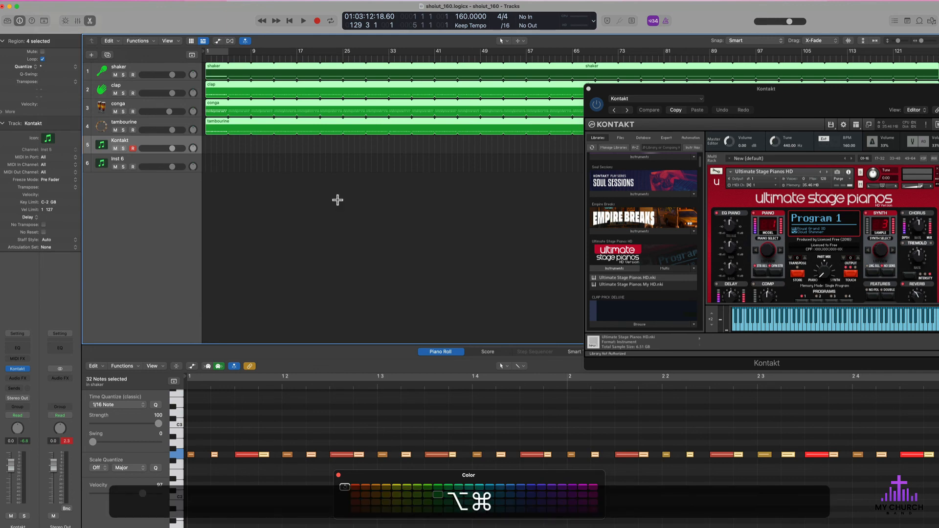
Set up a project bounce to MP3 only, with PCM disabled and the mono bit rate at 320 kbps
key(super+b)
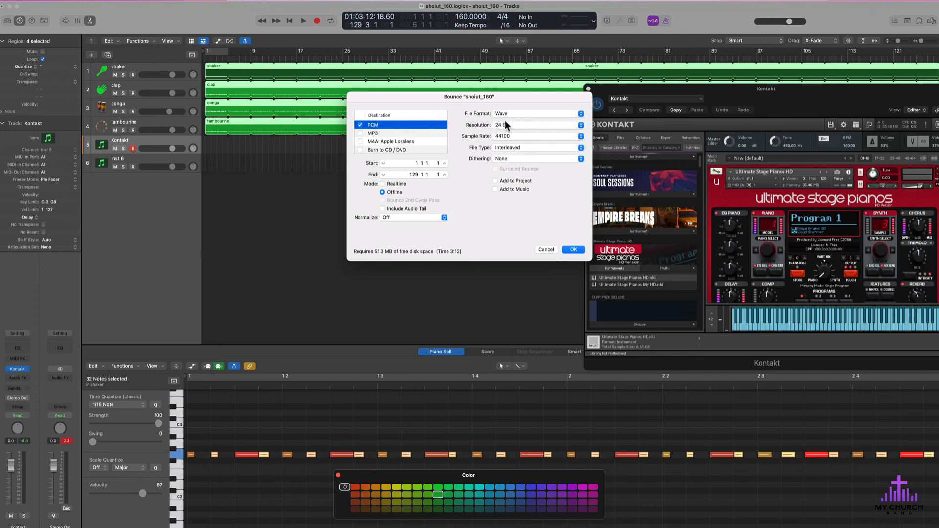
click(533, 113)
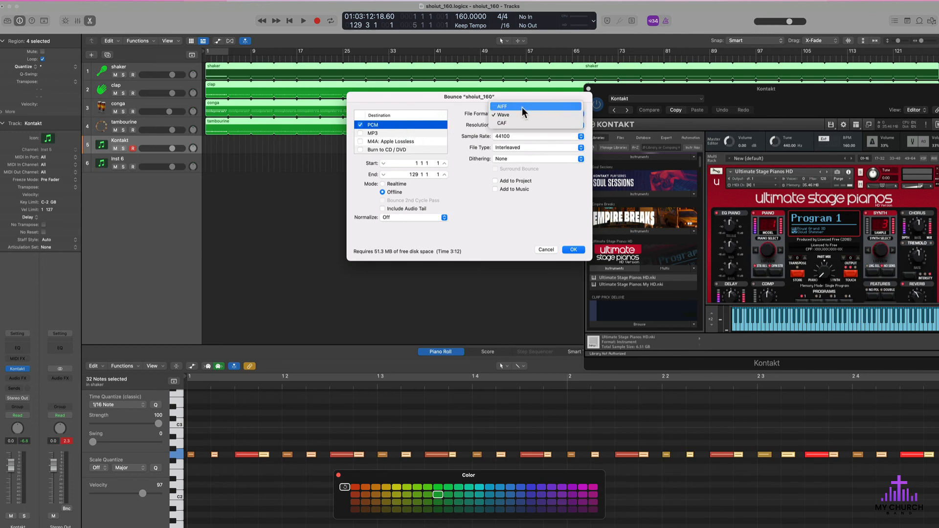
click(483, 189)
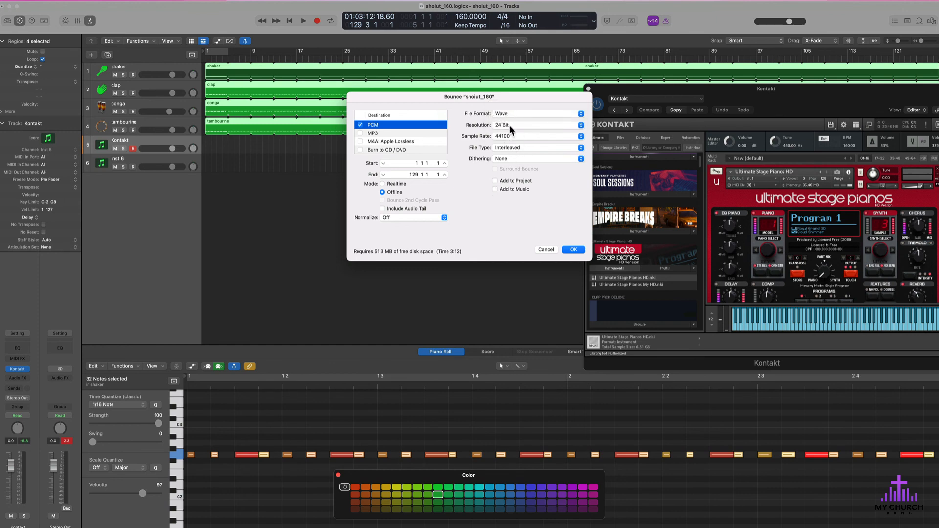
click(362, 132)
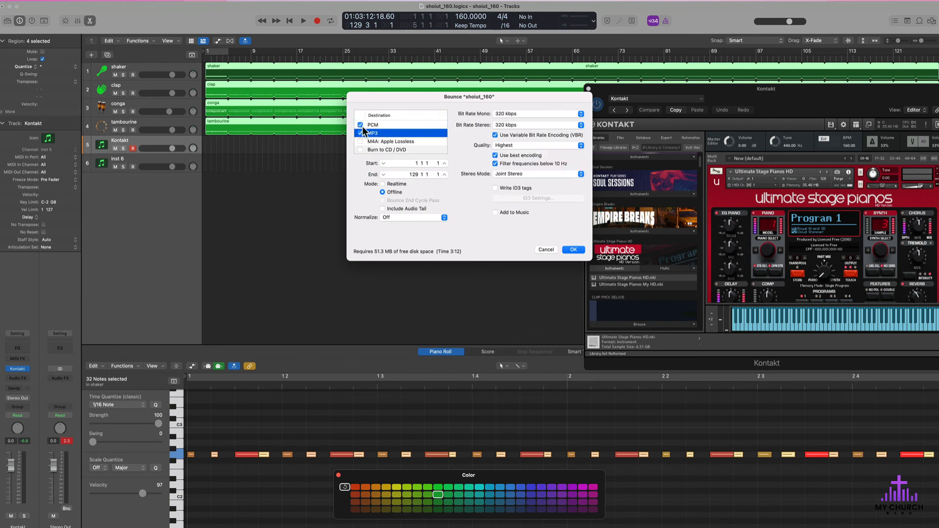
click(580, 115)
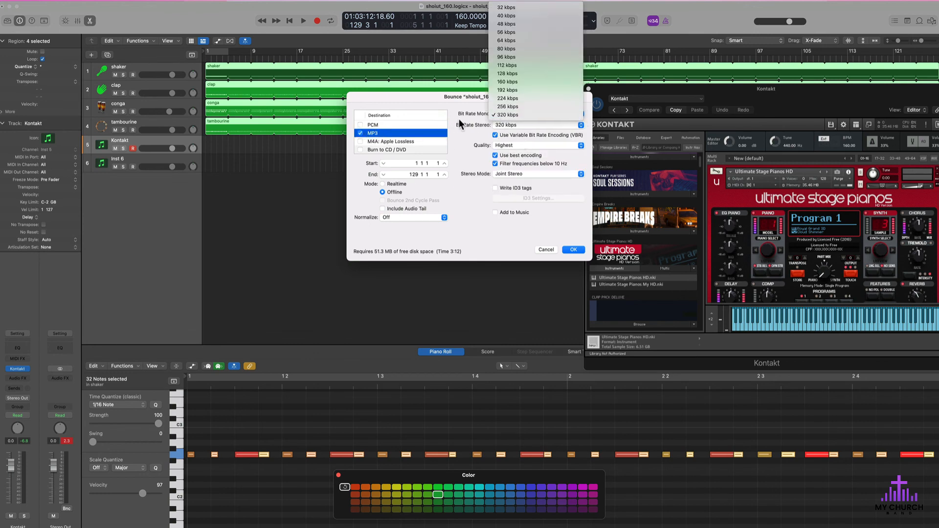
click(493, 124)
click(580, 115)
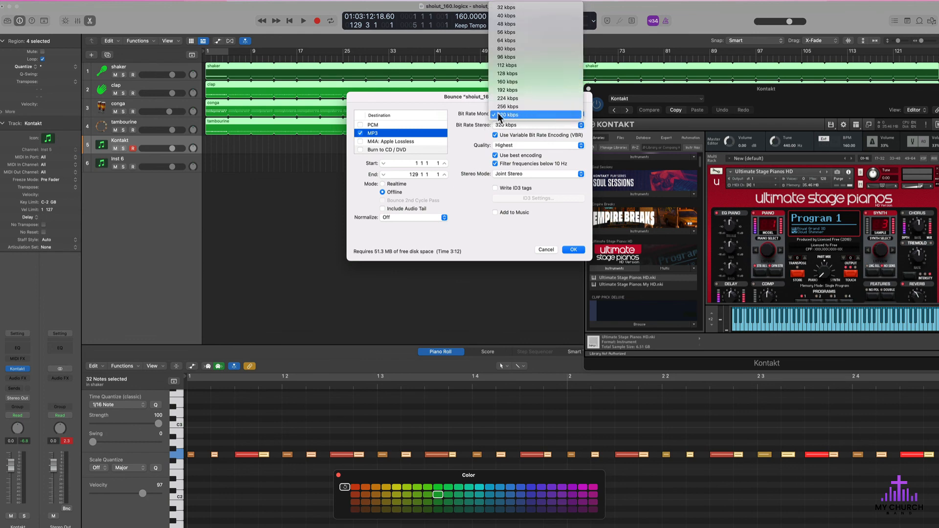
click(520, 115)
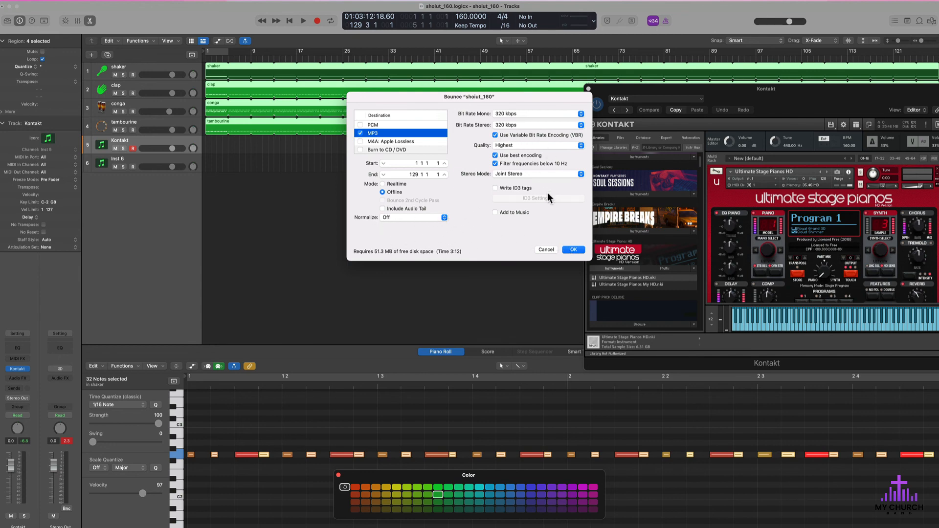
click(576, 250)
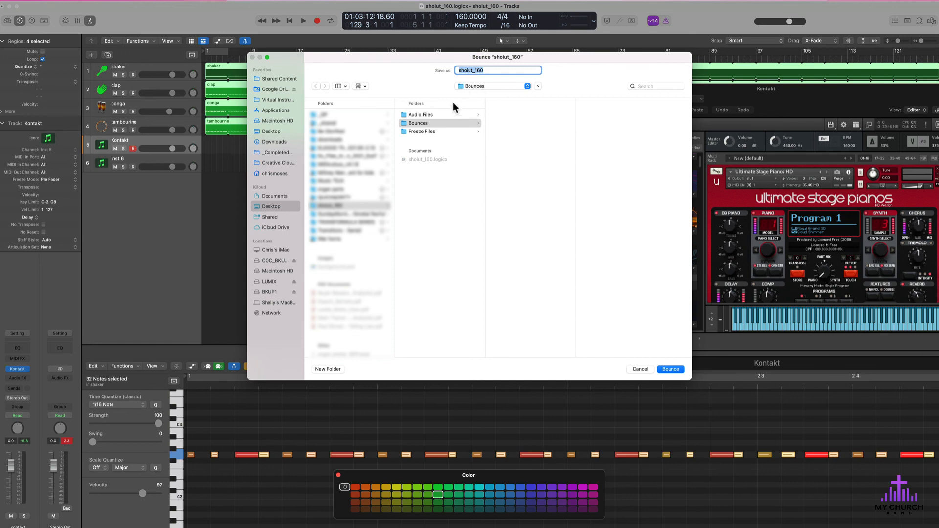
Name the bounce shout_160 and bounce it into the Bounces folder
click(468, 71)
key(BackSpace)
click(670, 369)
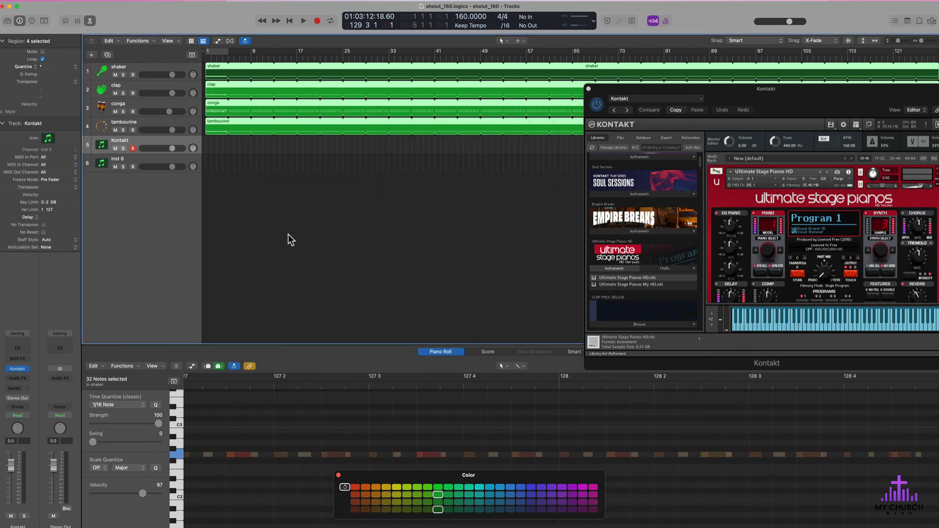
Switch to Finder, preview shout_160.mp3 from the Bounces folder, and return to Logic Pro
click(558, 289)
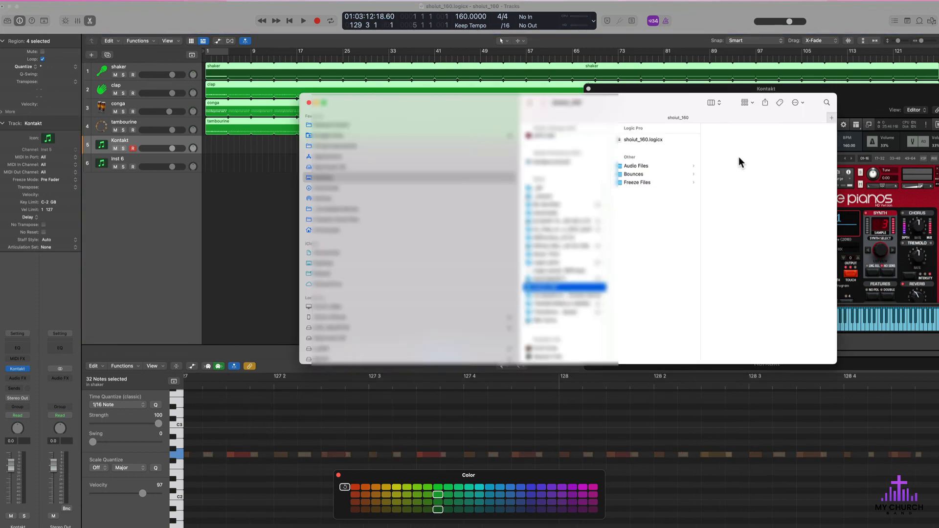
click(645, 174)
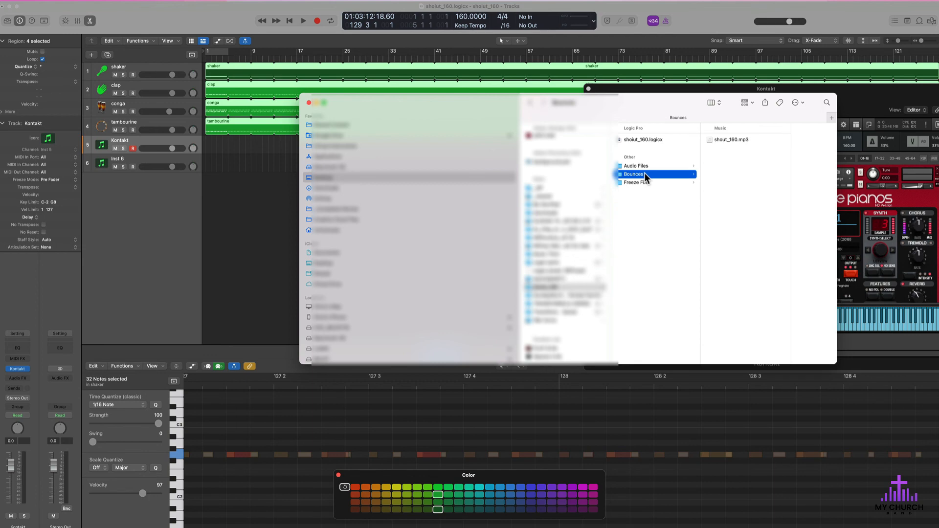
click(747, 140)
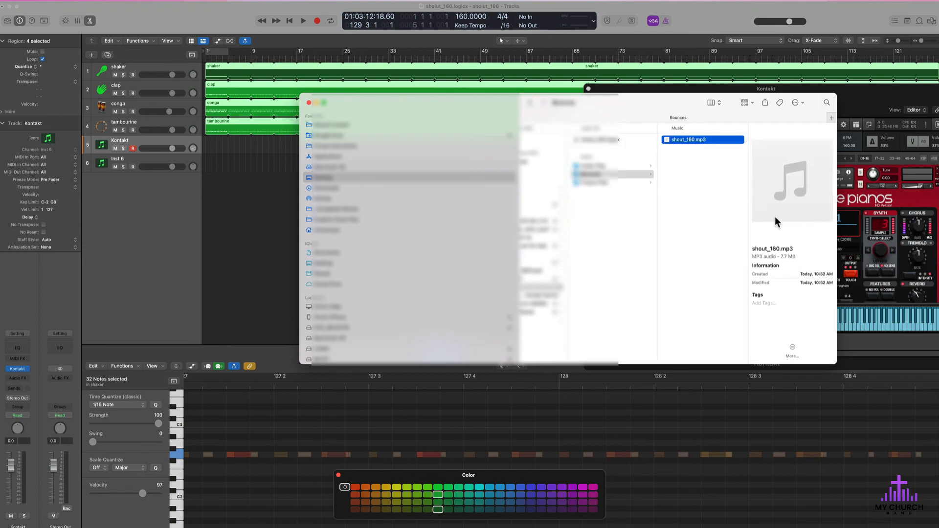
key(space)
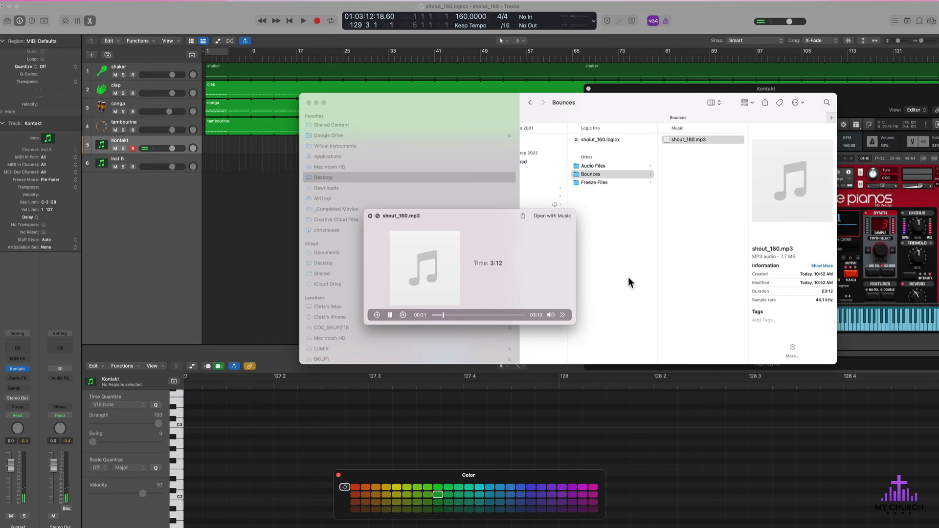
key(space)
click(234, 185)
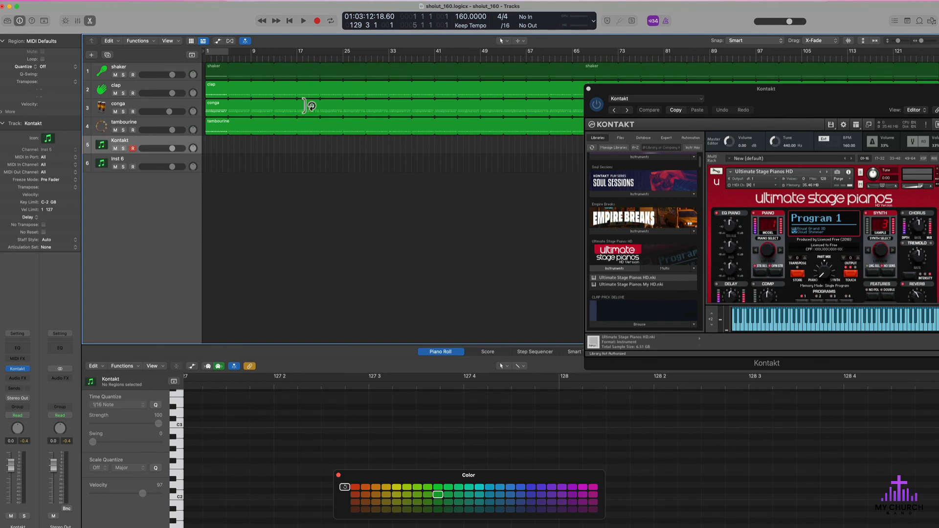
key(super+Right)
key(super+Right)
key(super+Left)
key(super+Left)
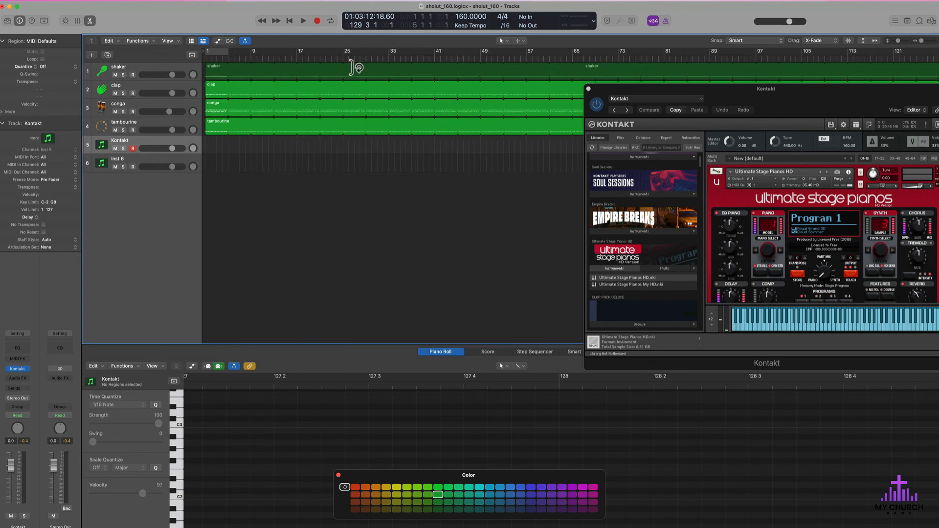